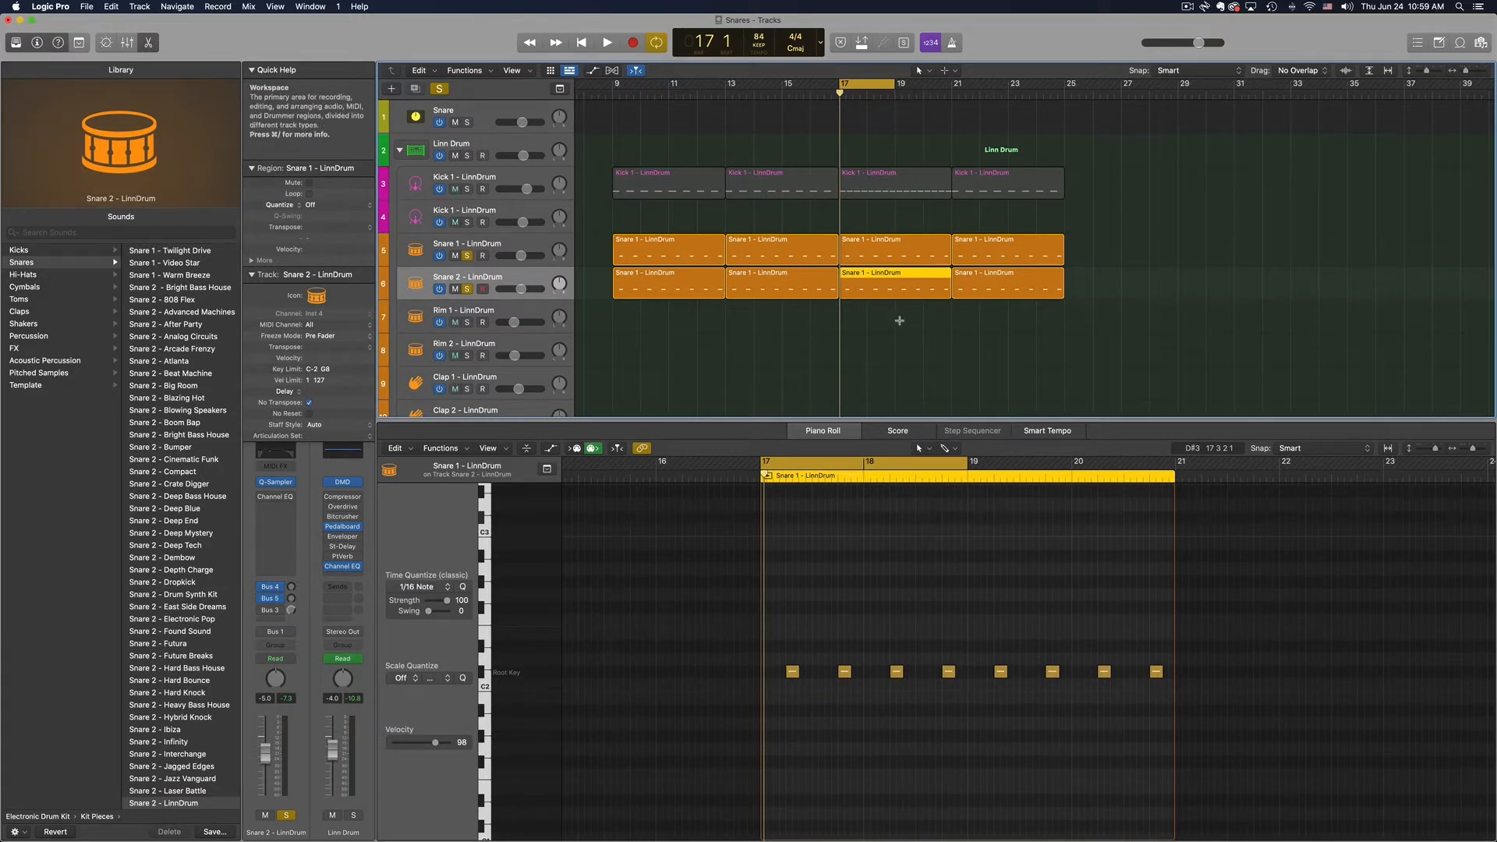
# Play back the two soloed snare tracks together from bar 17, stop playback, and select the Linn Drum track
pyautogui.press('space')
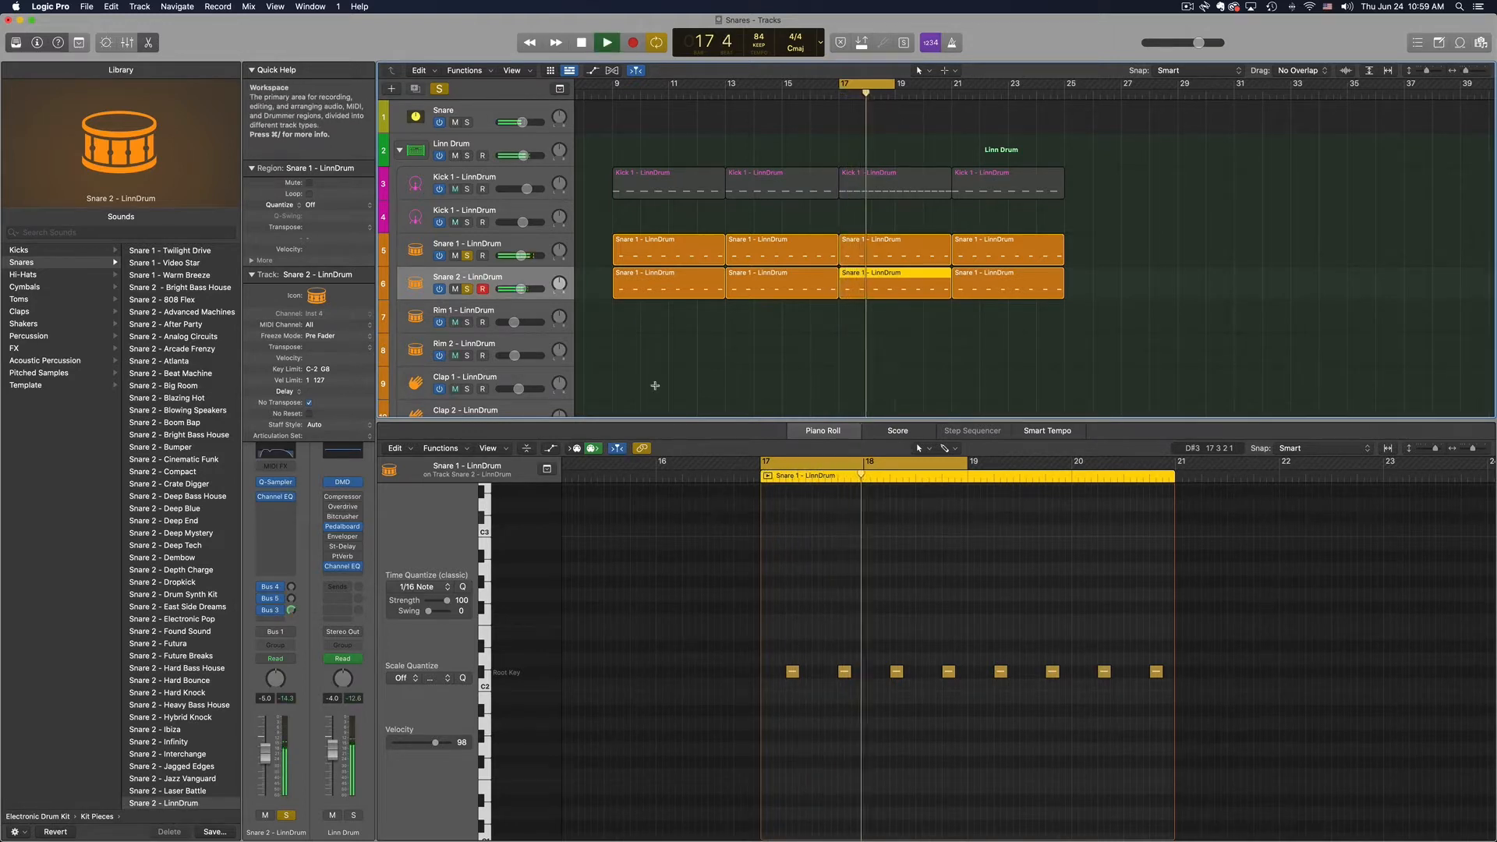
pyautogui.press('space')
pyautogui.press('Up')
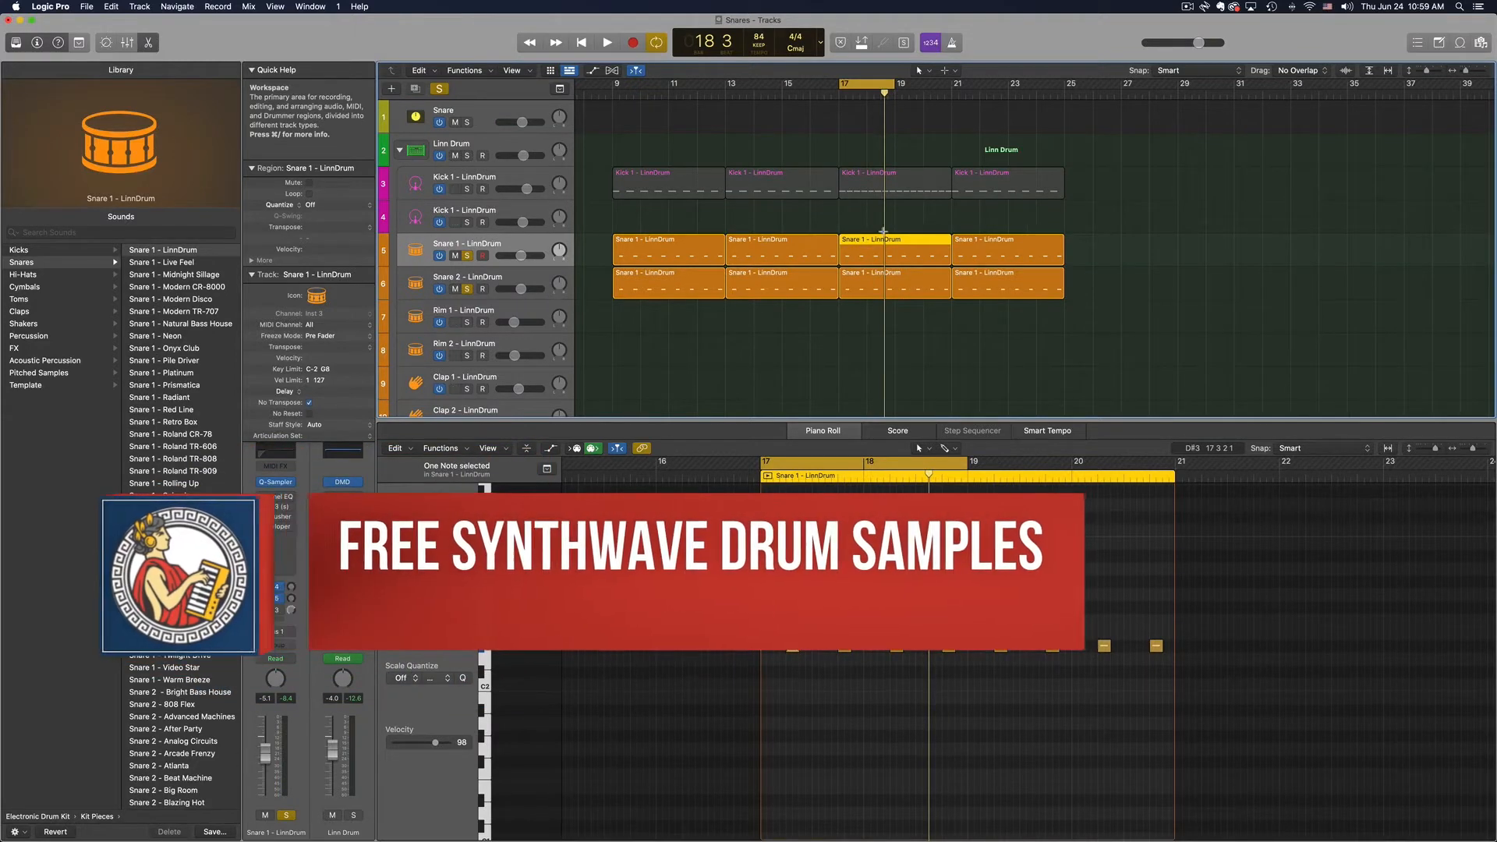
pyautogui.click(457, 148)
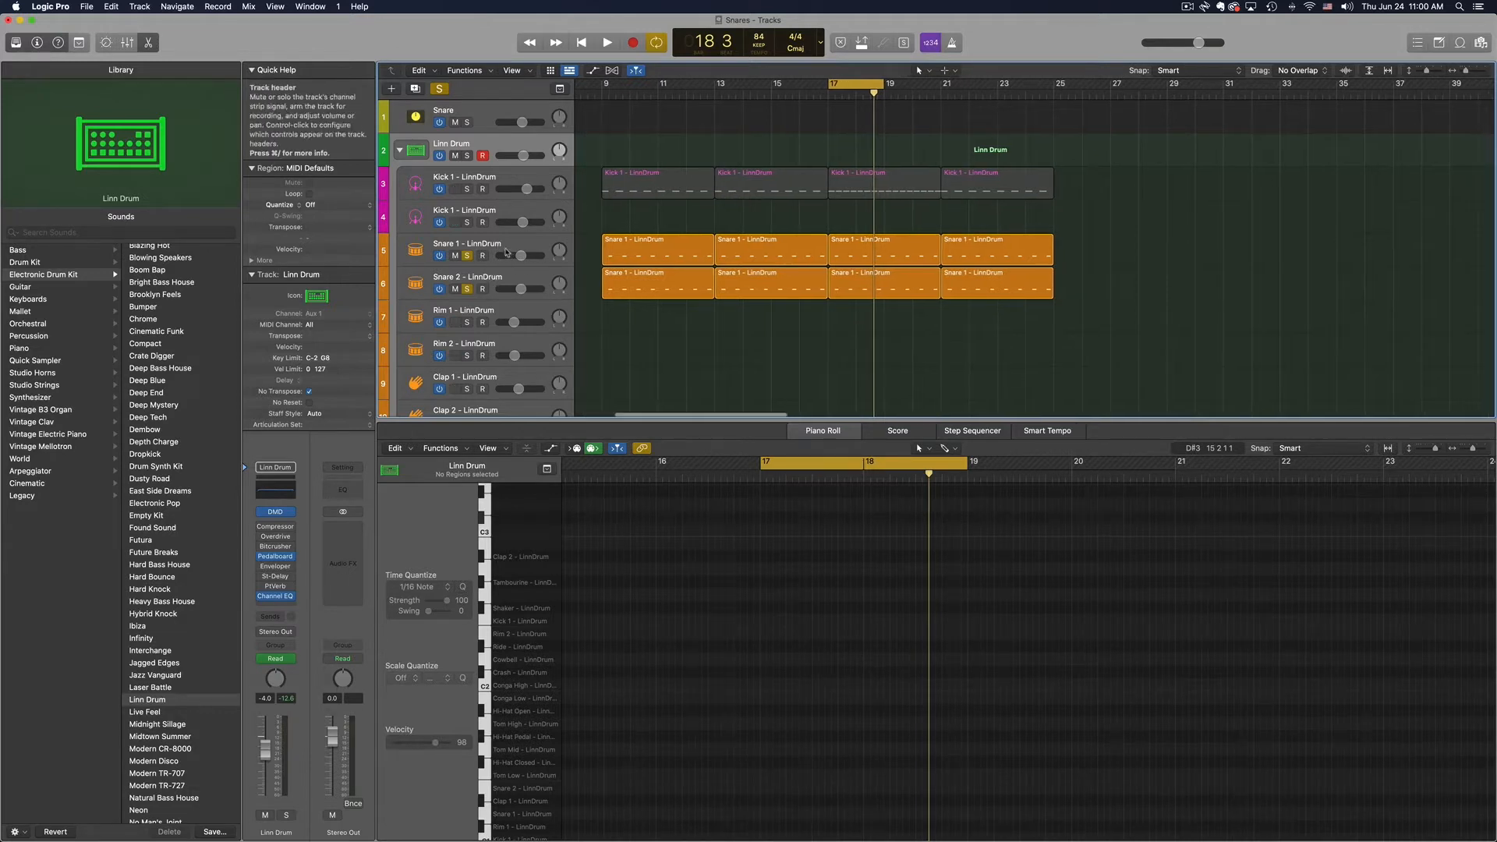
pyautogui.hscroll(-3, 855, 260)
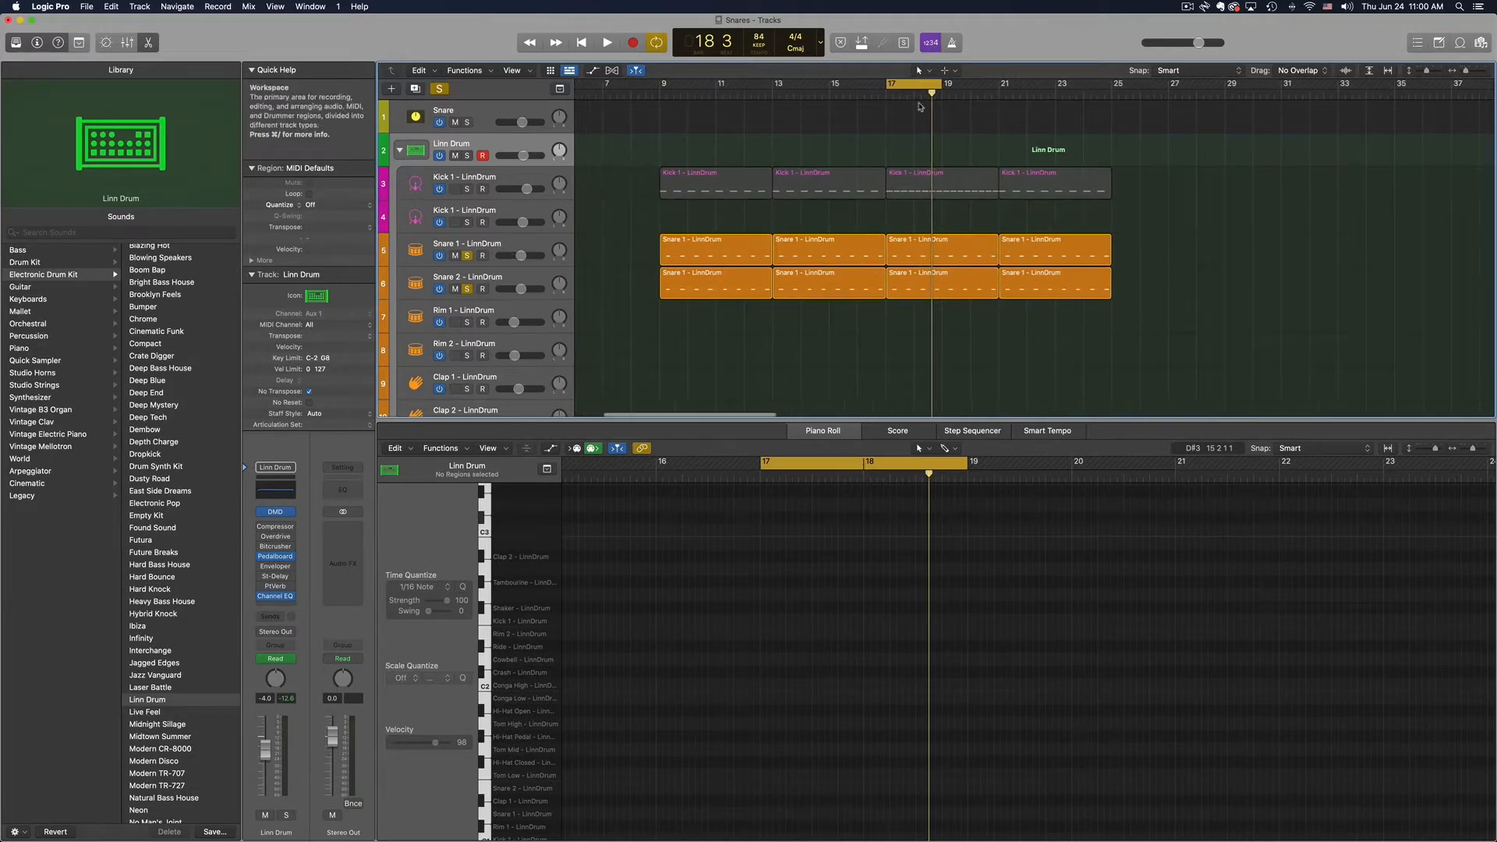
pyautogui.hscroll(-1, 876, 113)
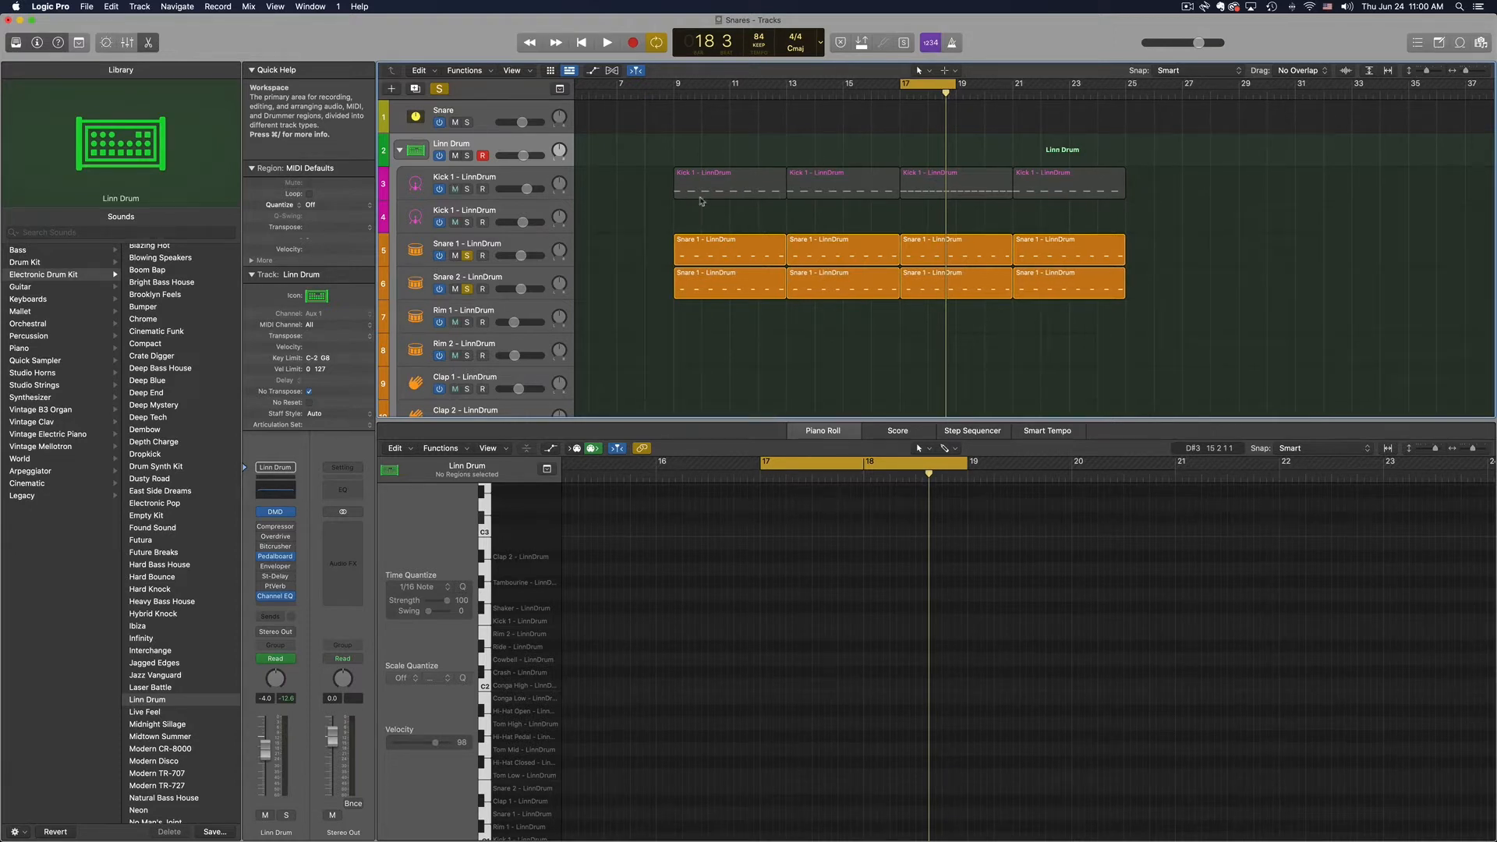
# Audition the Snare 1 and Snare 2 LinnDrum tracks separately by changing which one is soloed during playback
pyautogui.click(466, 288)
pyautogui.press('space')
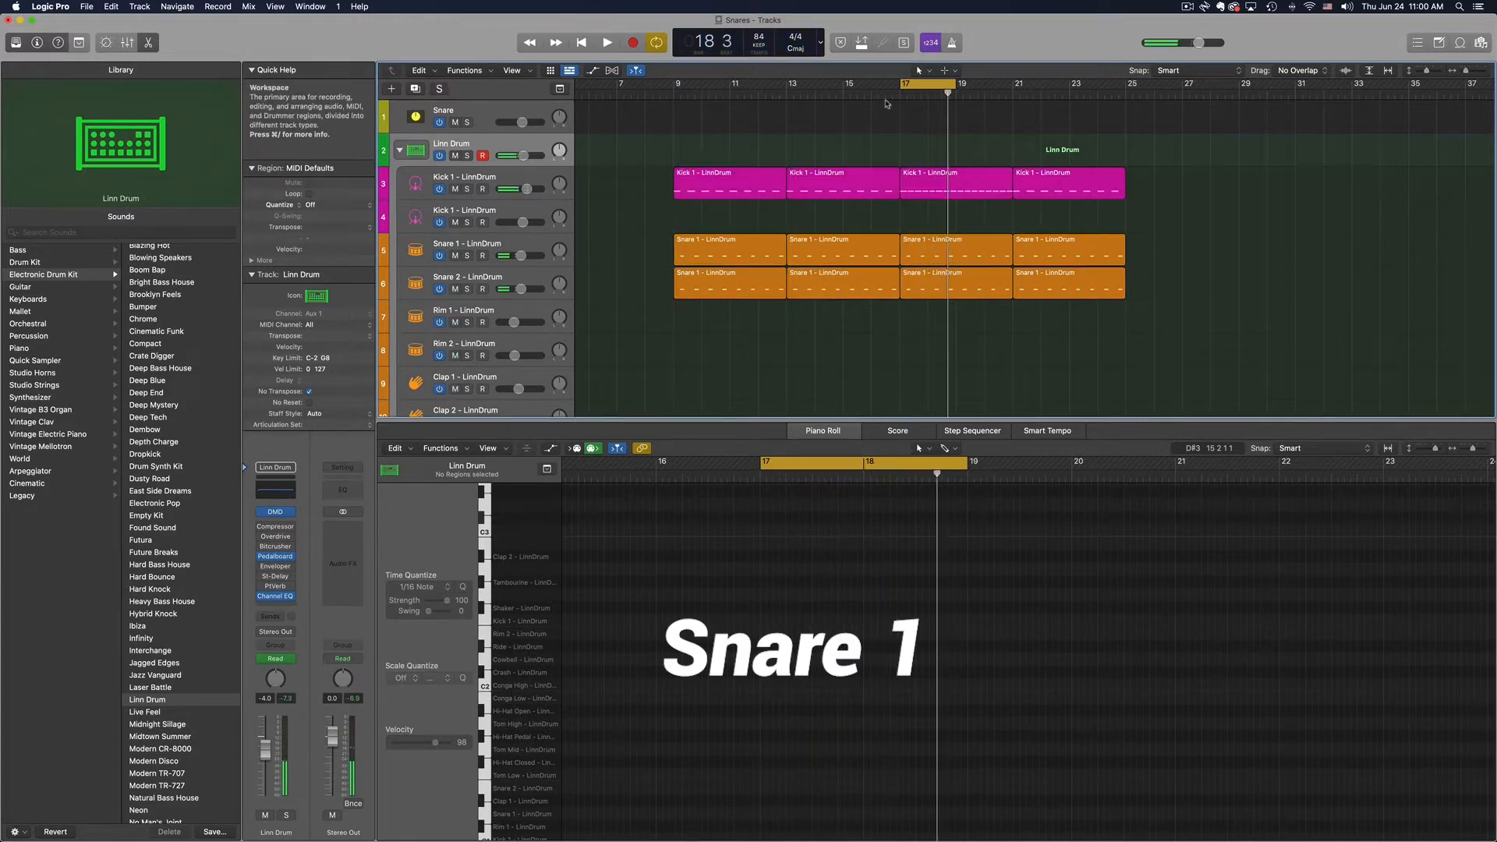
pyautogui.click(466, 289)
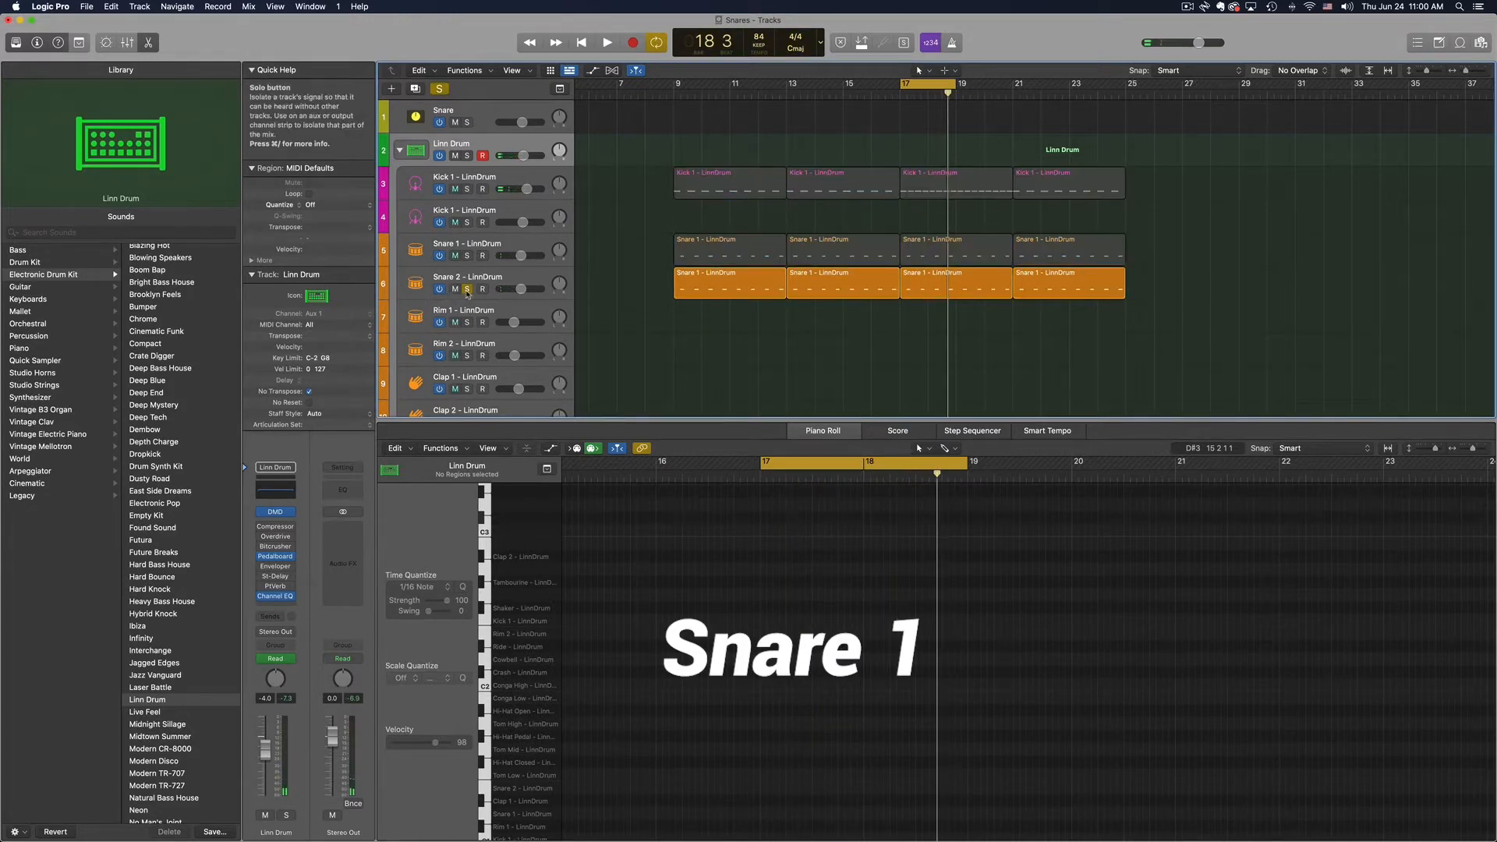
pyautogui.press('space')
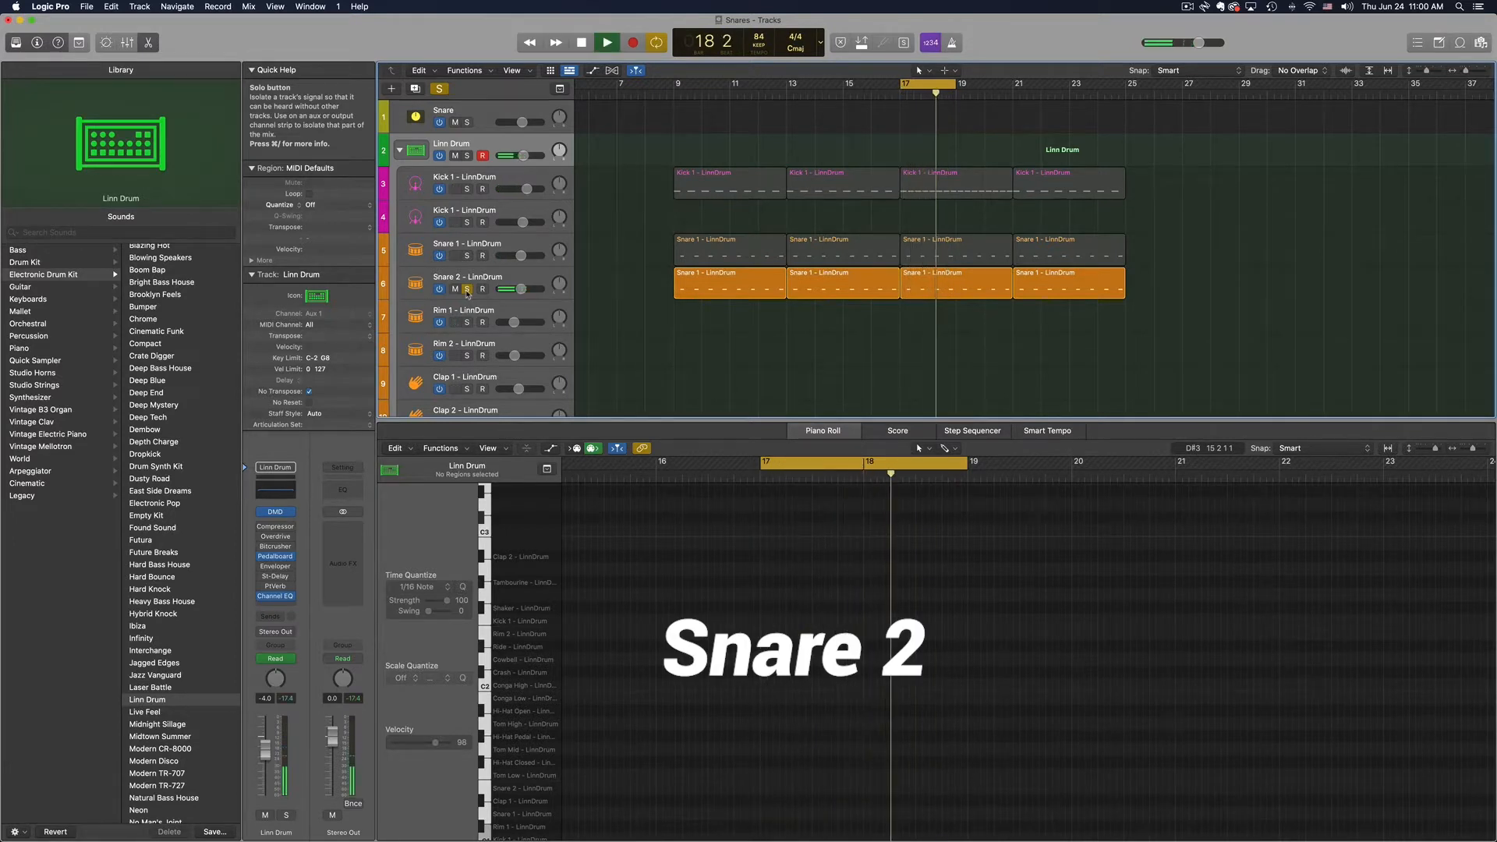
pyautogui.press('space')
# Solo and select the Snare 1 - LinnDrum track, switch on its Channel EQ, and review the low-cut curve
pyautogui.click(467, 288)
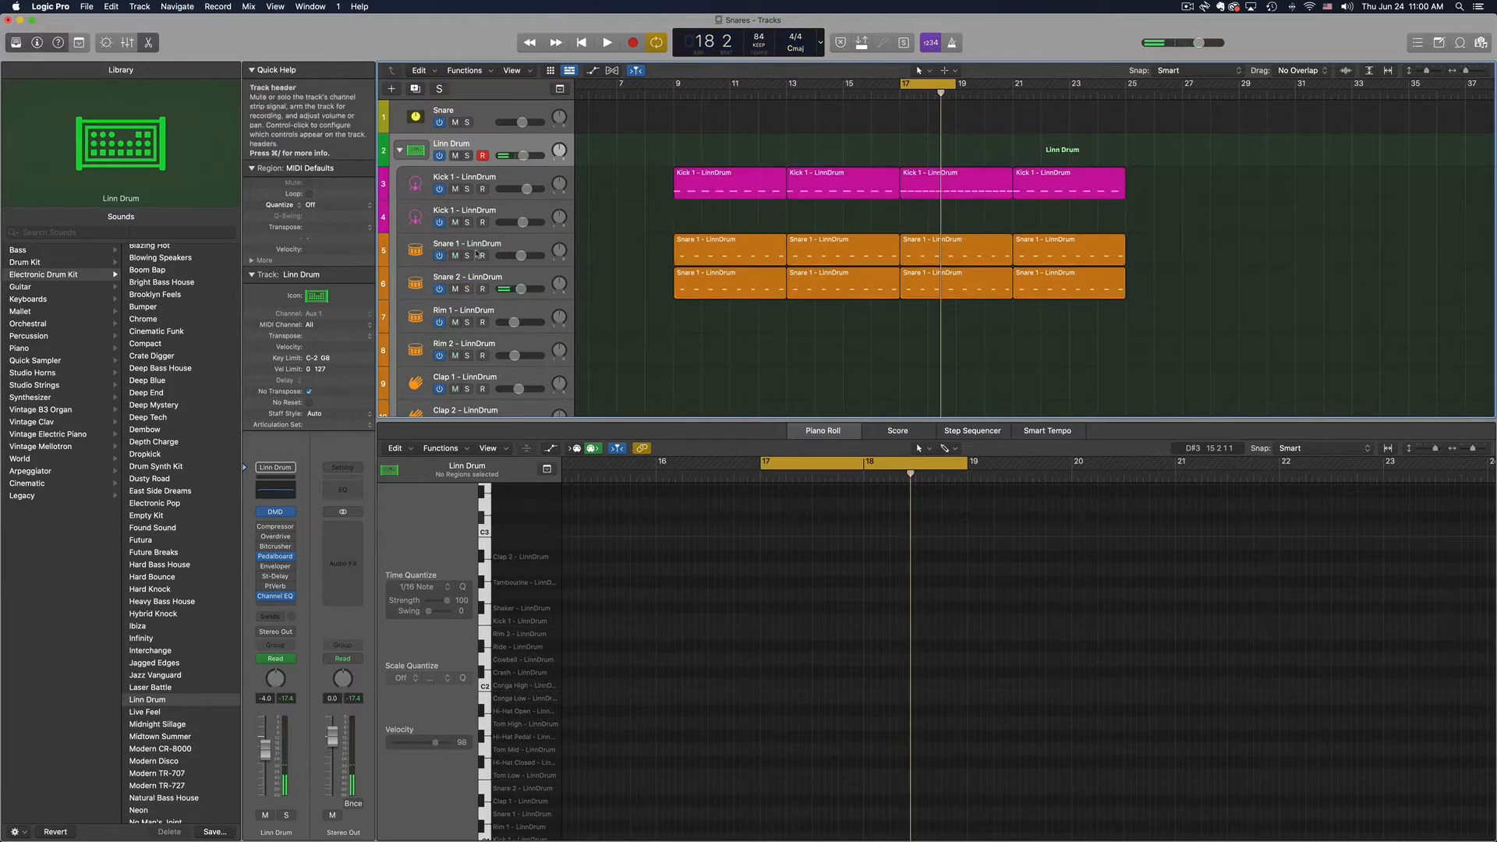
pyautogui.click(467, 256)
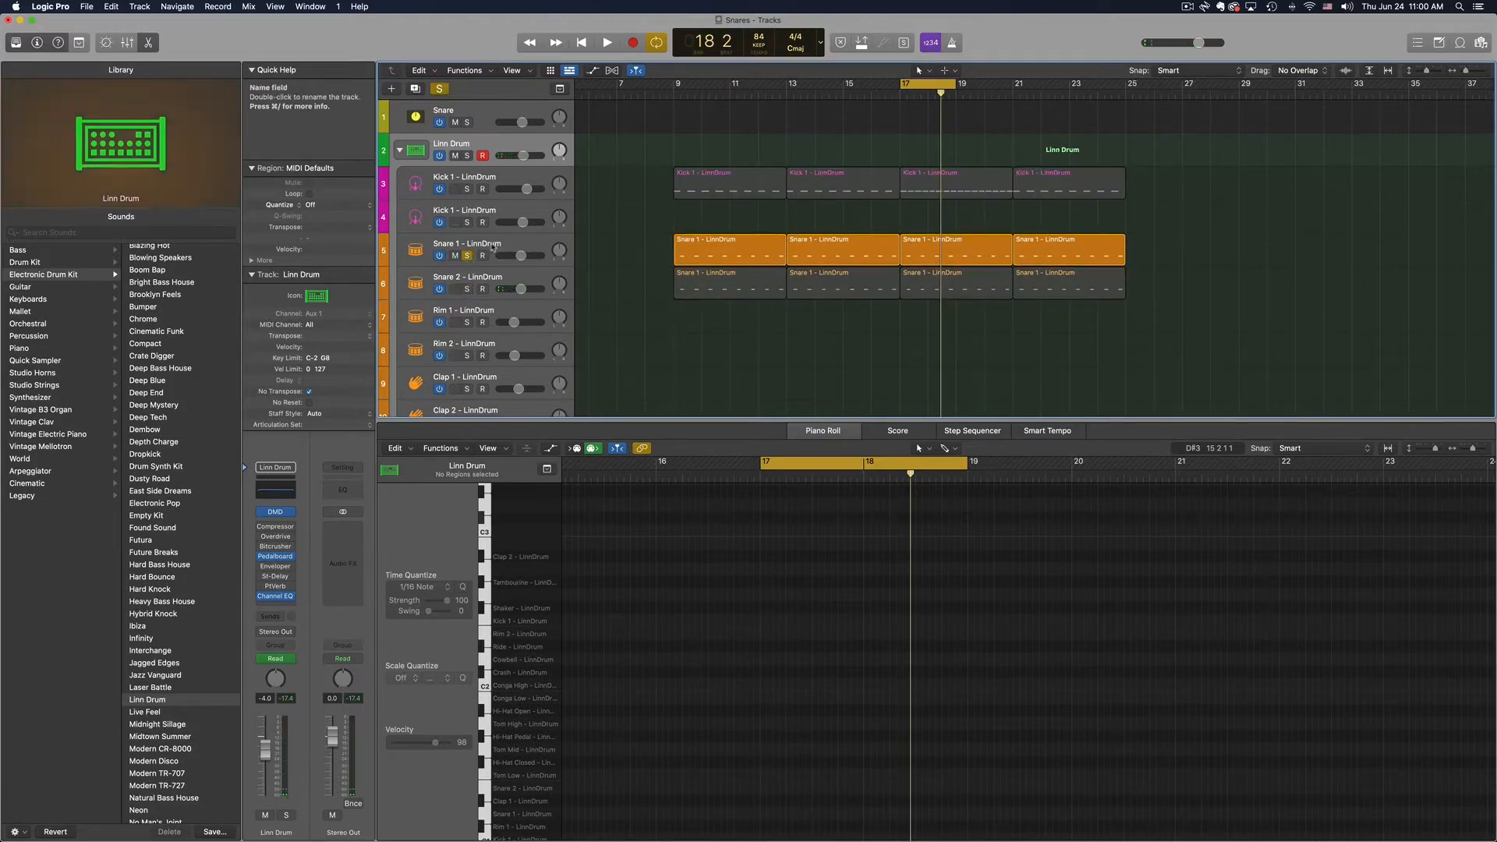
pyautogui.click(492, 246)
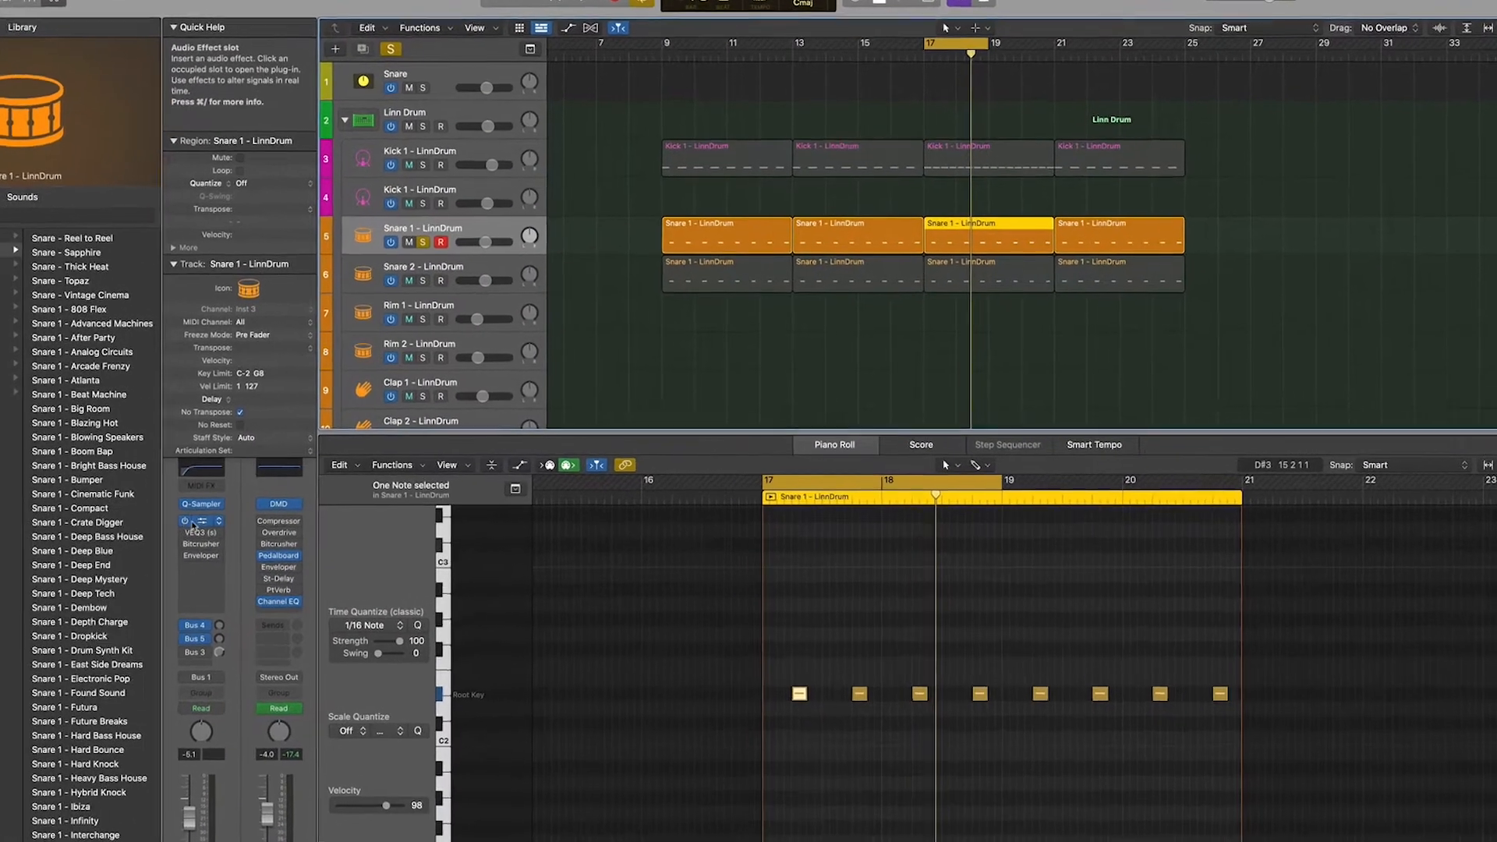
pyautogui.click(260, 496)
pyautogui.click(275, 497)
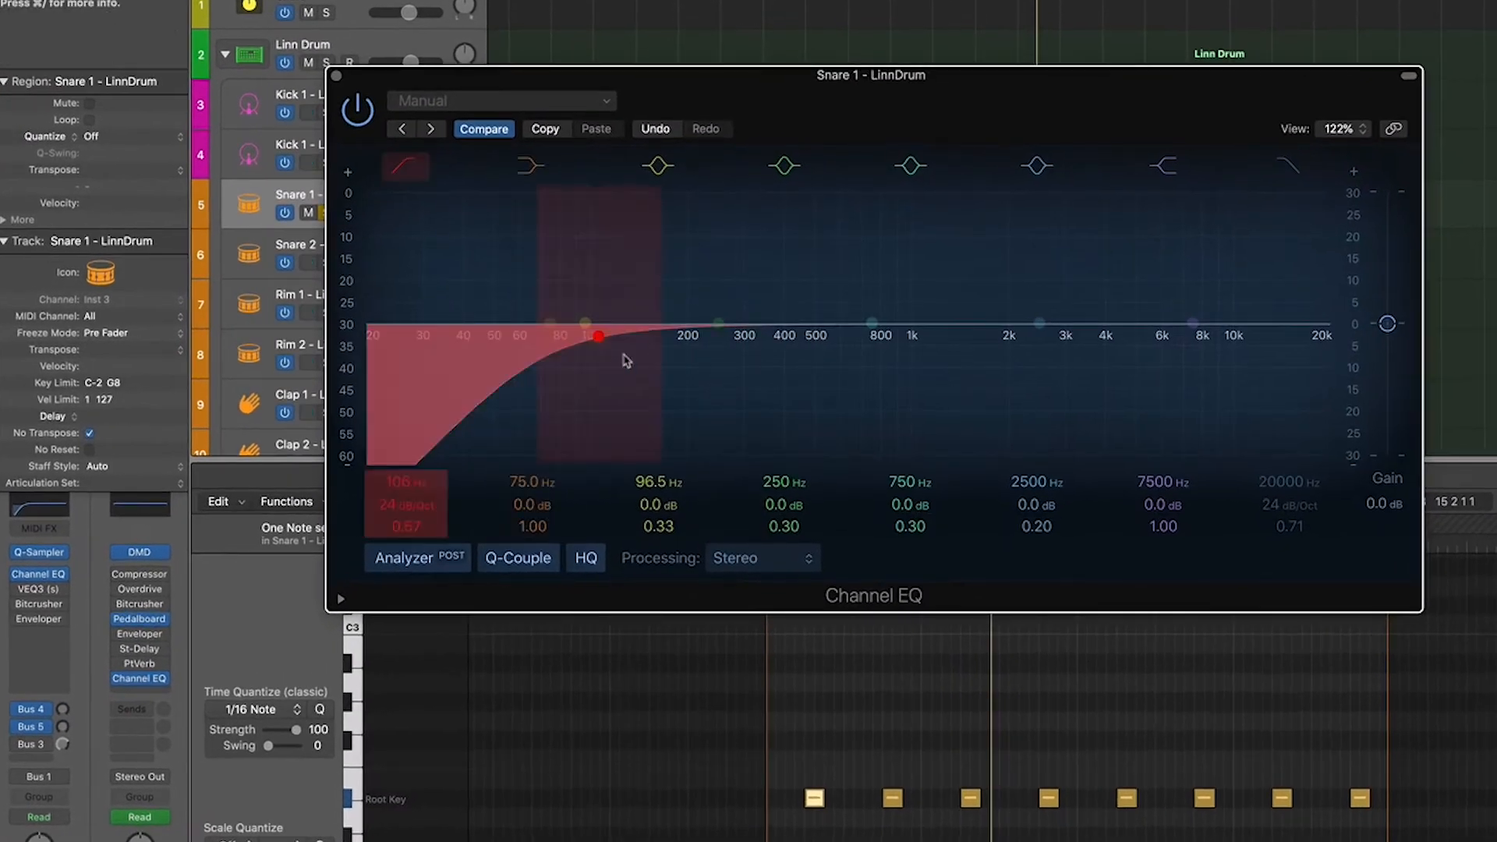
pyautogui.click(337, 78)
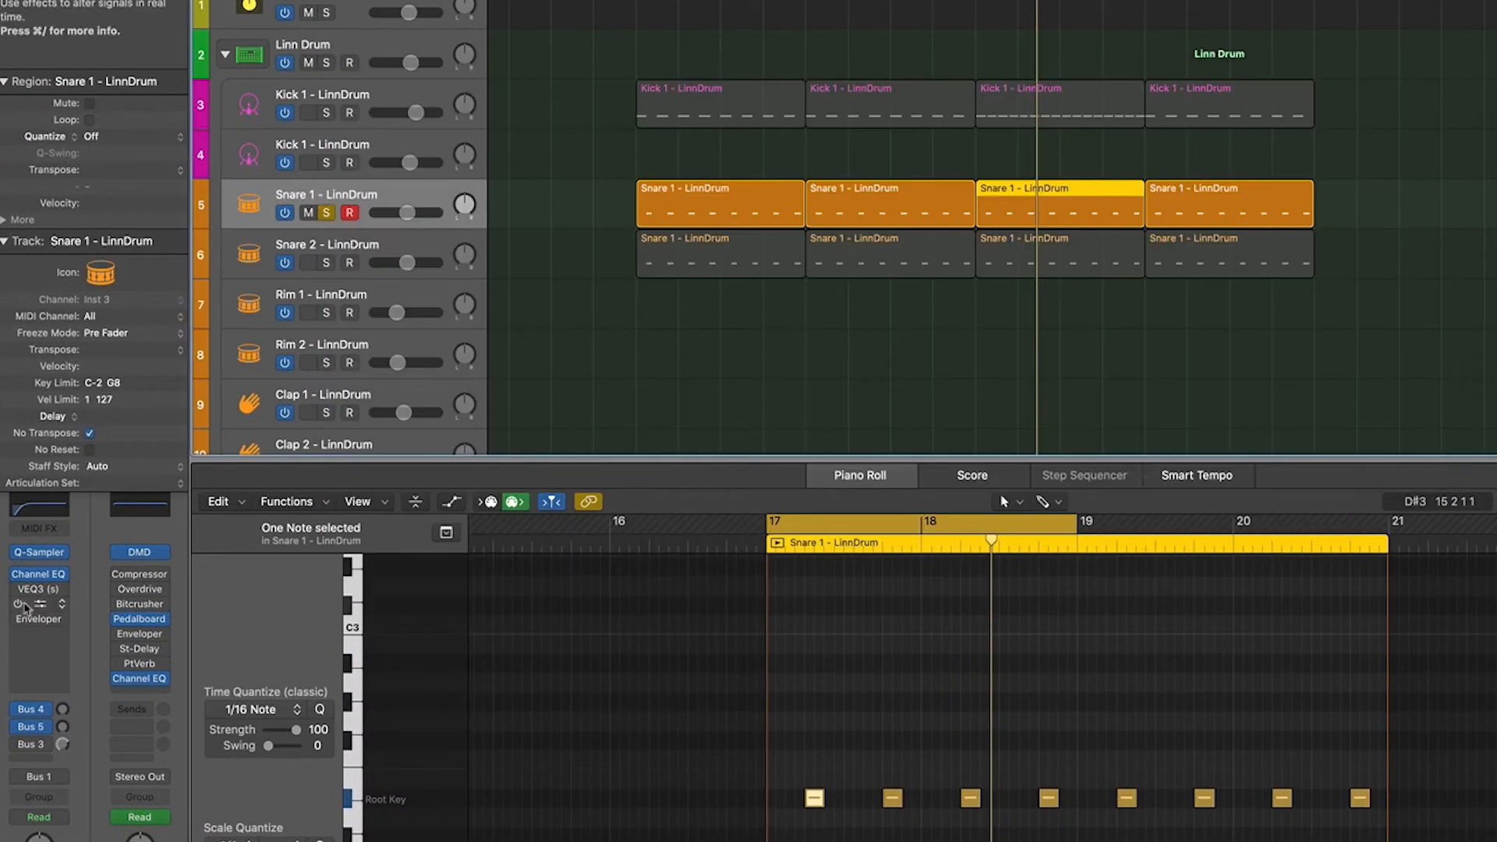
# Open the VEQ3 equalizer on Snare 1 and set its HF gain to 0.5 dB
pyautogui.click(43, 593)
pyautogui.moveTo(780, 92); pyautogui.dragTo(1121, 307)
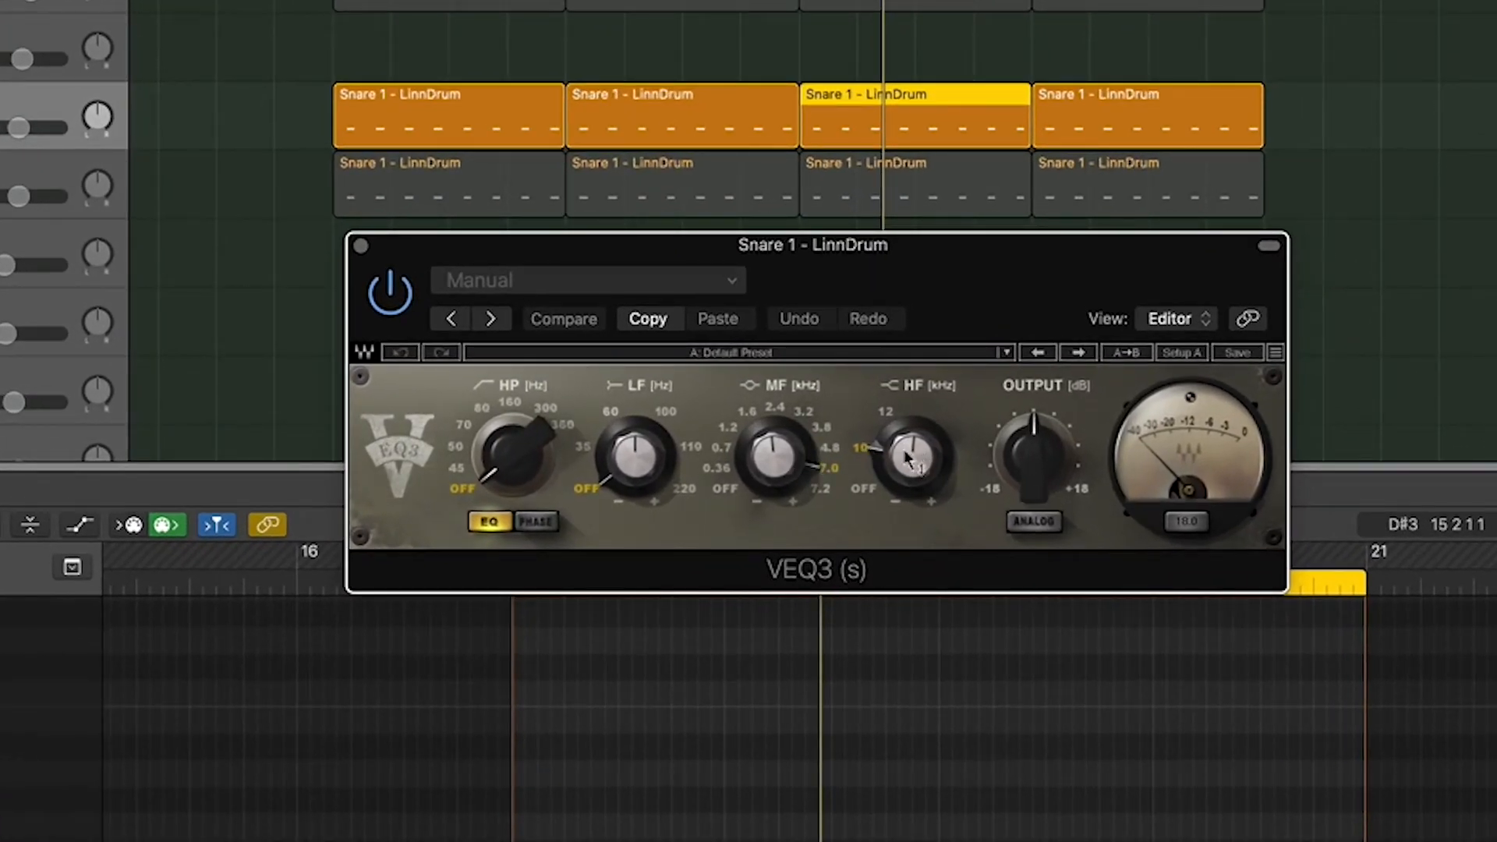
pyautogui.moveTo(918, 460); pyautogui.dragTo(918, 456)
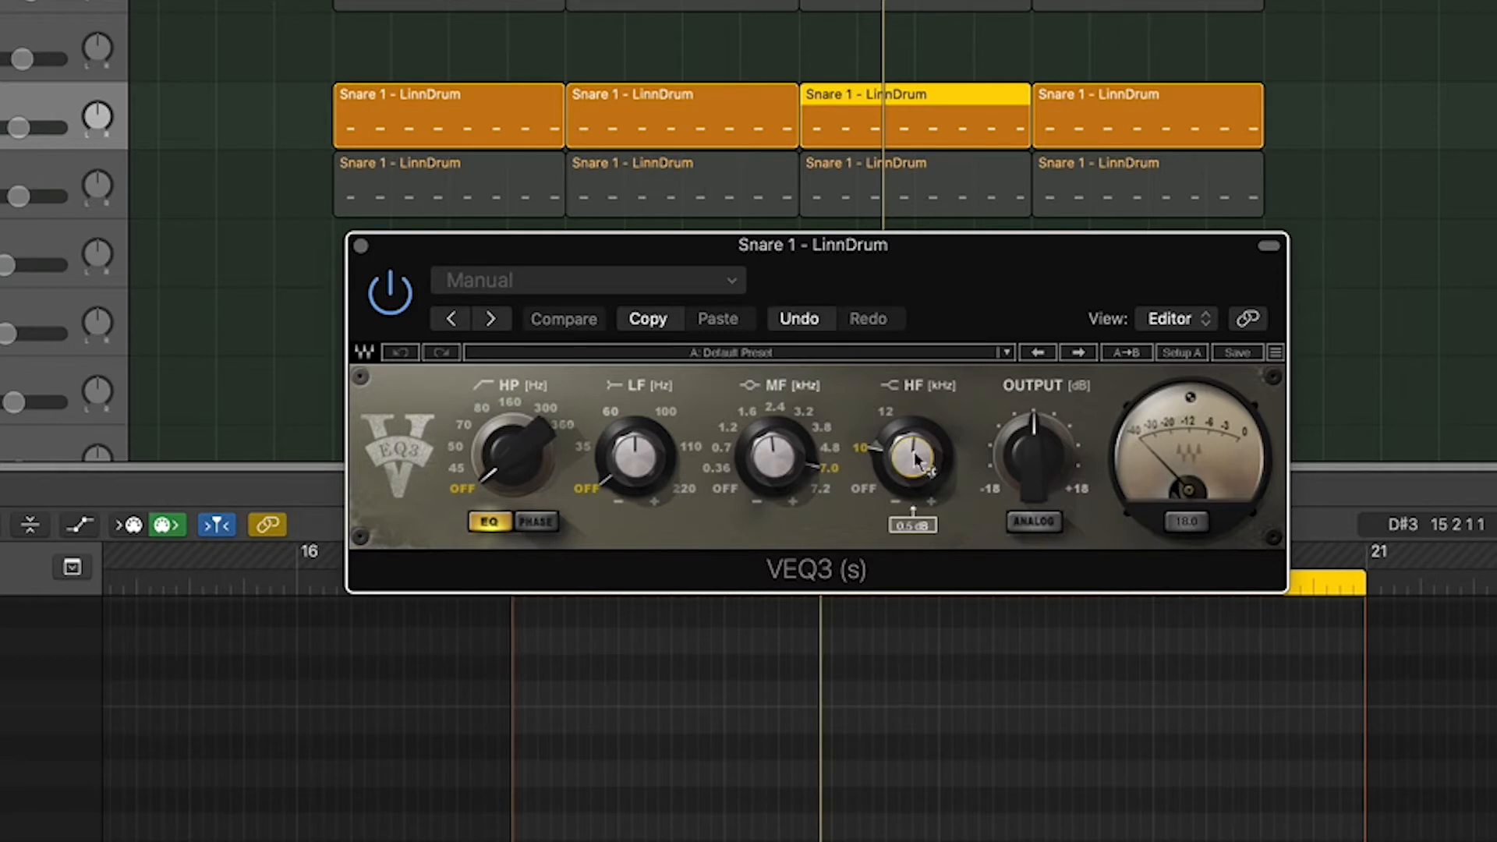
pyautogui.click(766, 458)
pyautogui.click(766, 459)
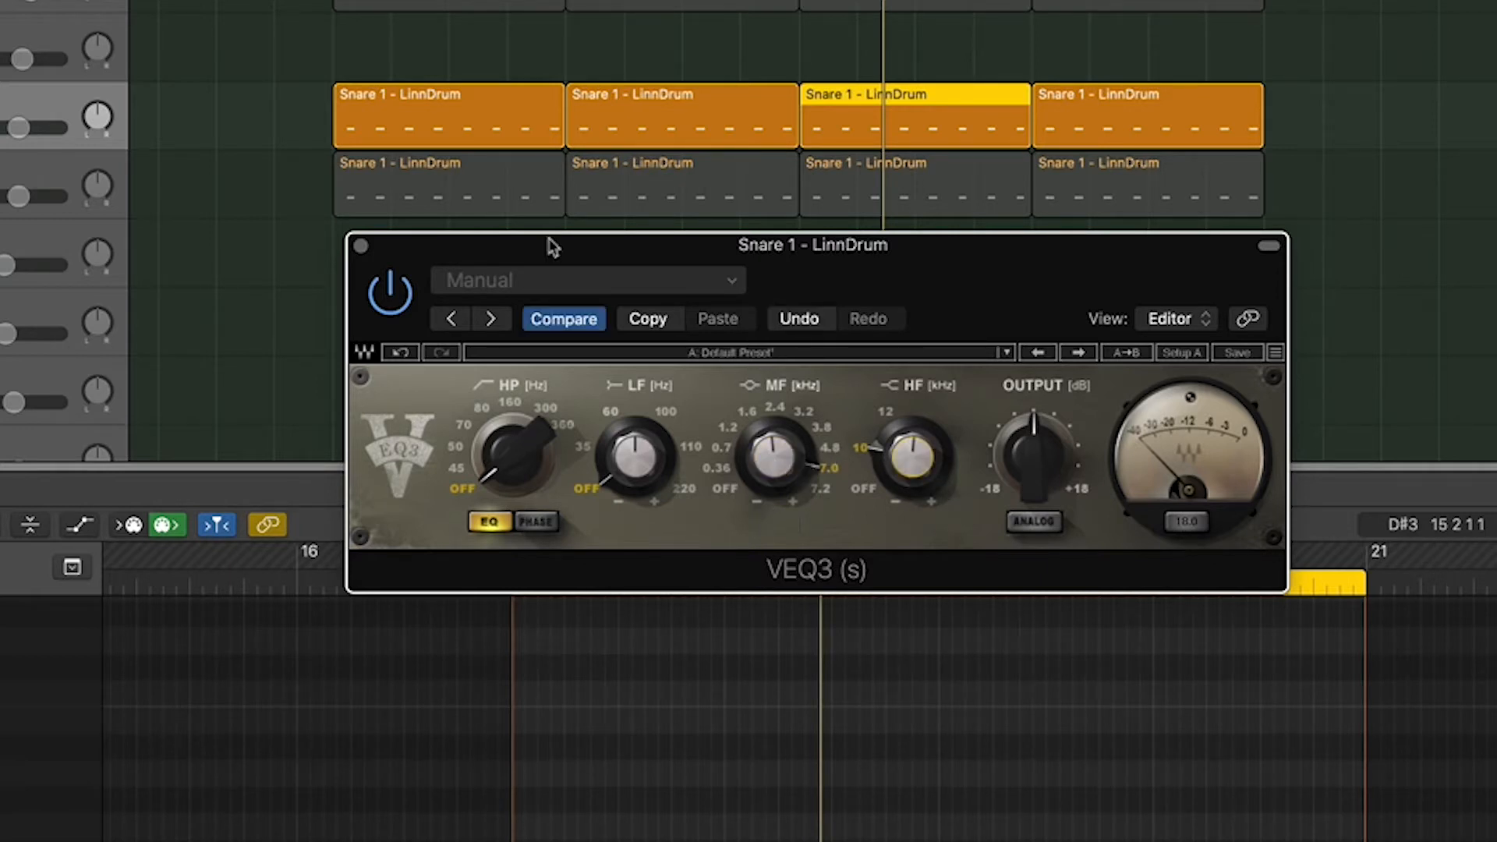
pyautogui.click(360, 246)
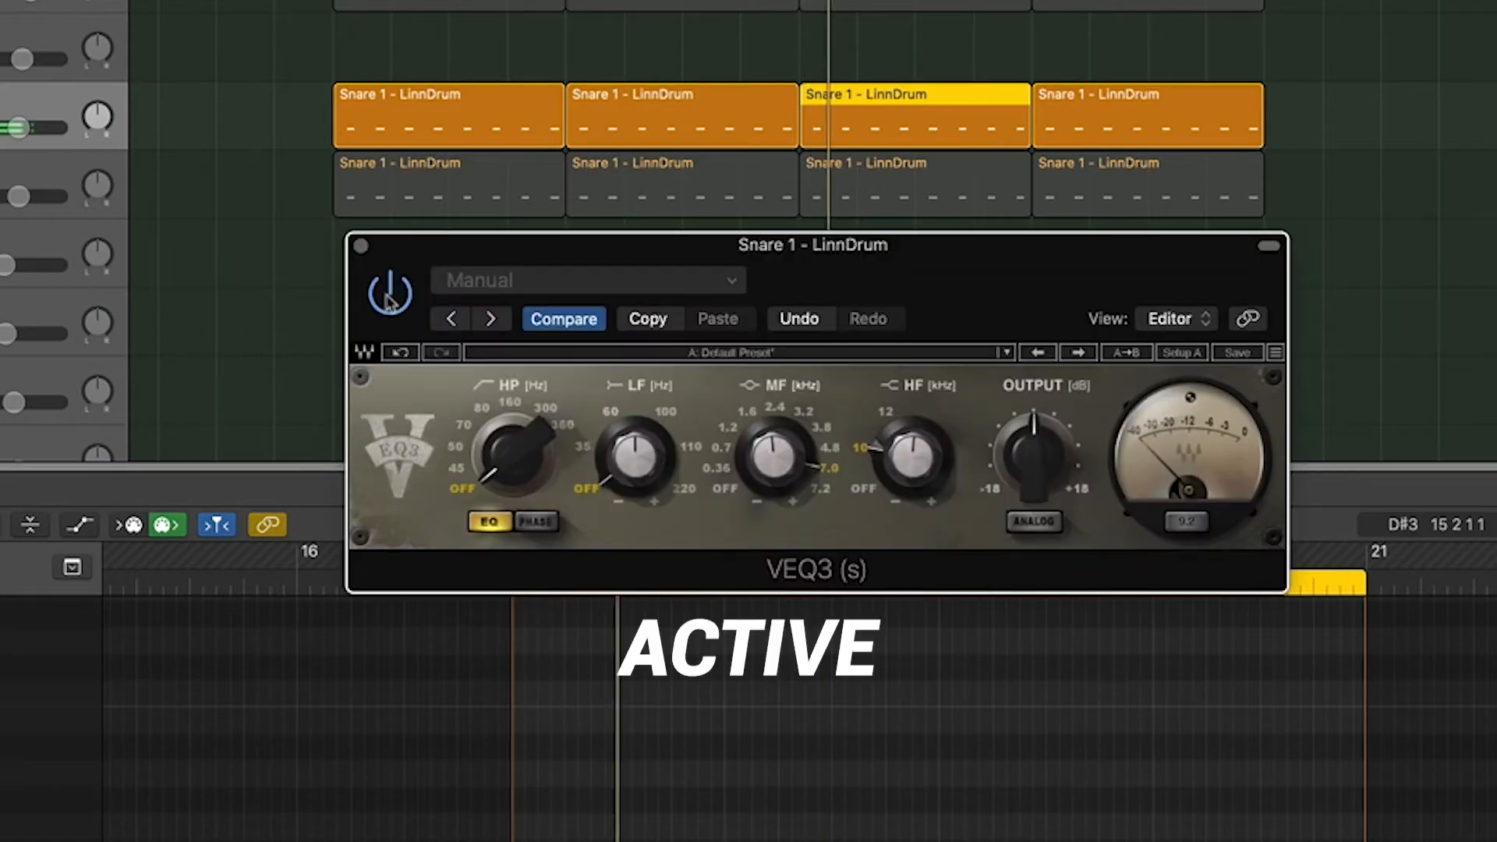
# Compare the Snare 1 sound with VEQ3 active and bypassed, and close the plug-in window
pyautogui.click(387, 297)
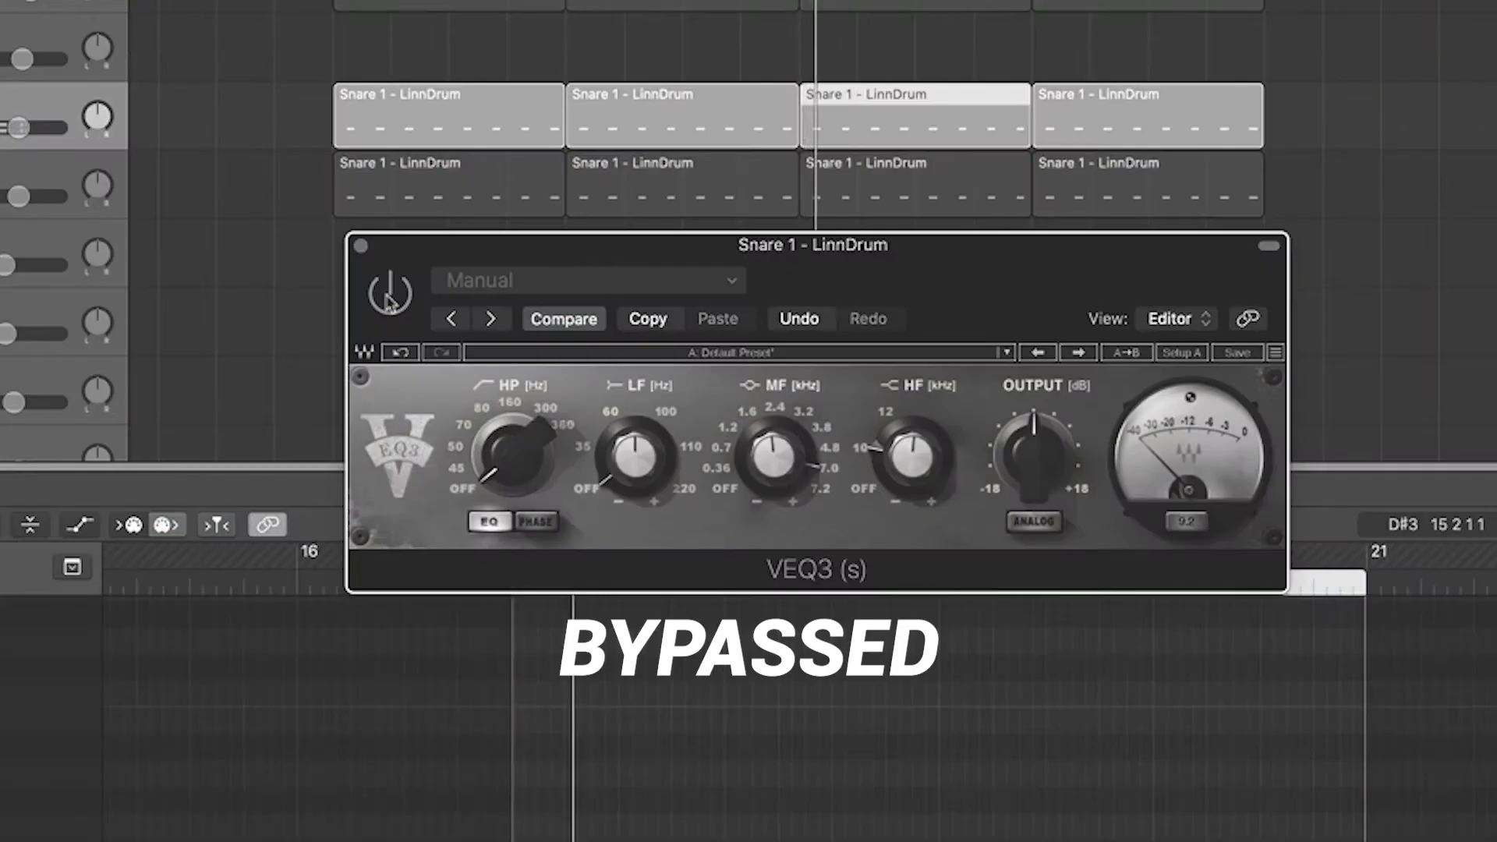
pyautogui.click(388, 299)
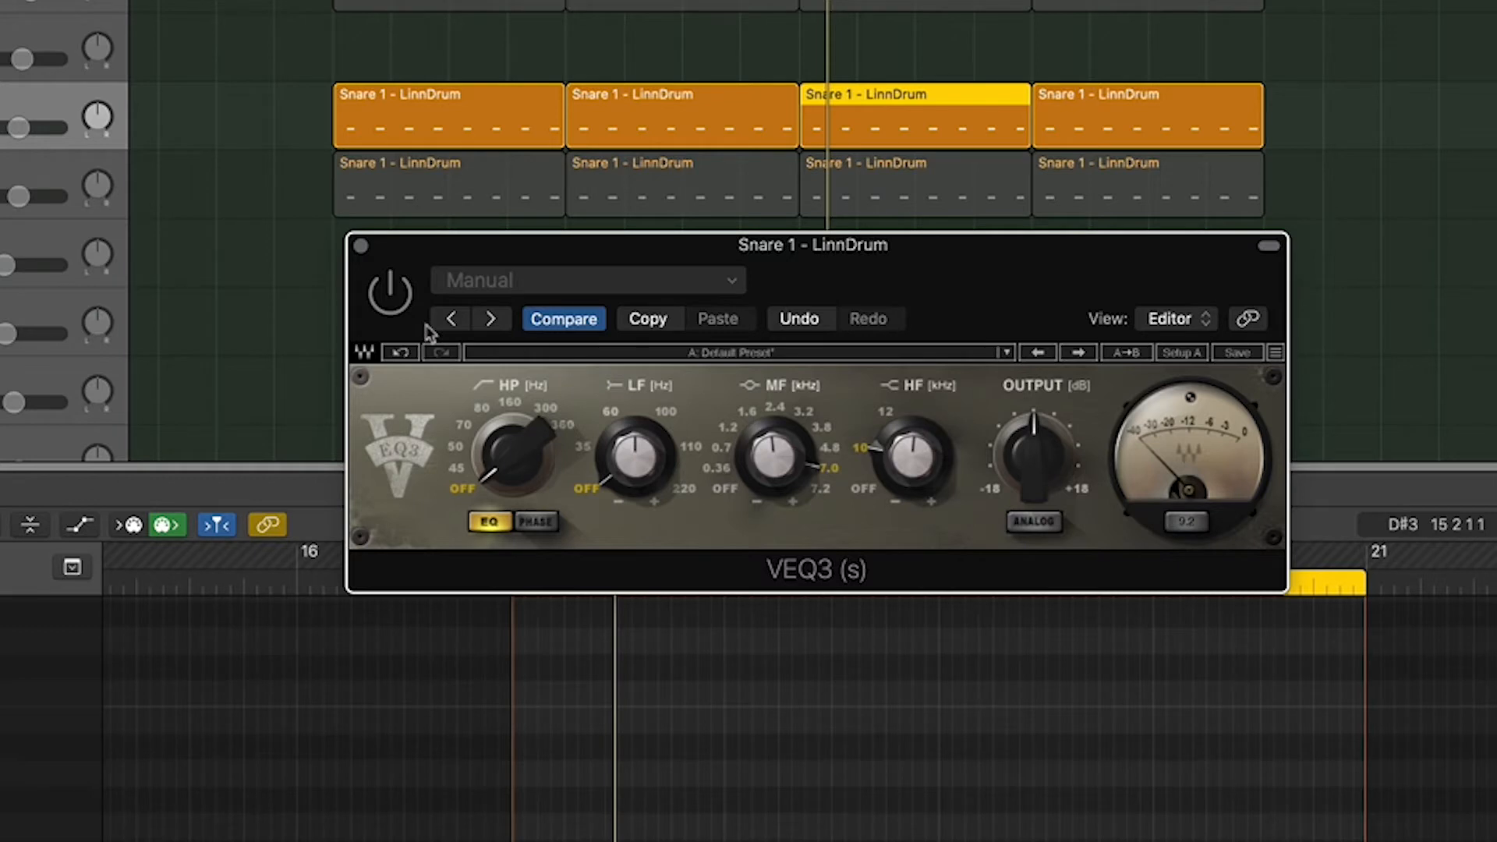
pyautogui.click(361, 248)
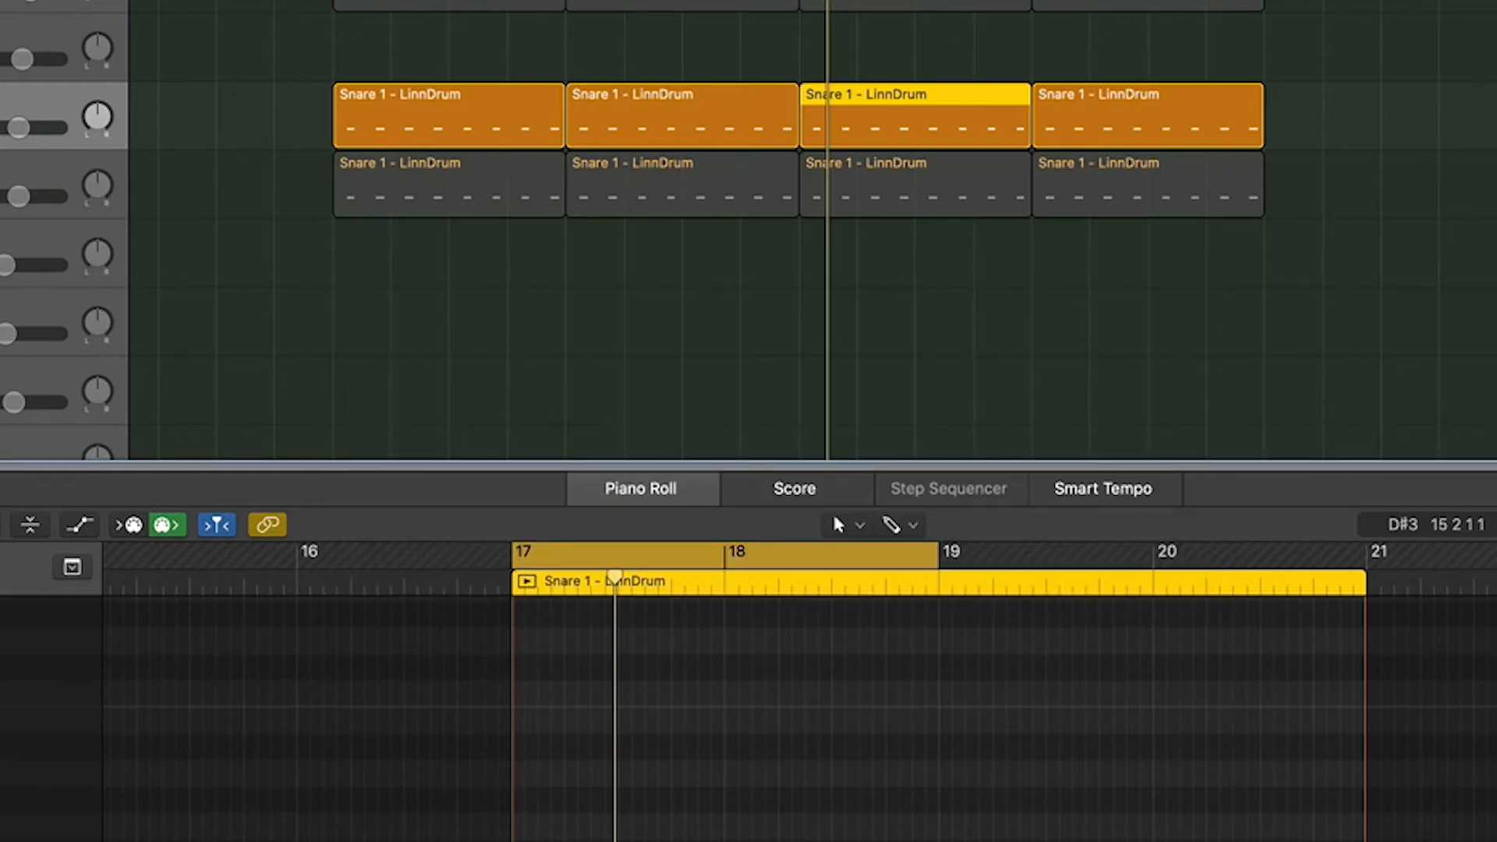
# Review the Bitcrusher on Snare 1, compare the sound with it active and bypassed, and close its window
pyautogui.moveTo(979, 290); pyautogui.dragTo(1055, 275)
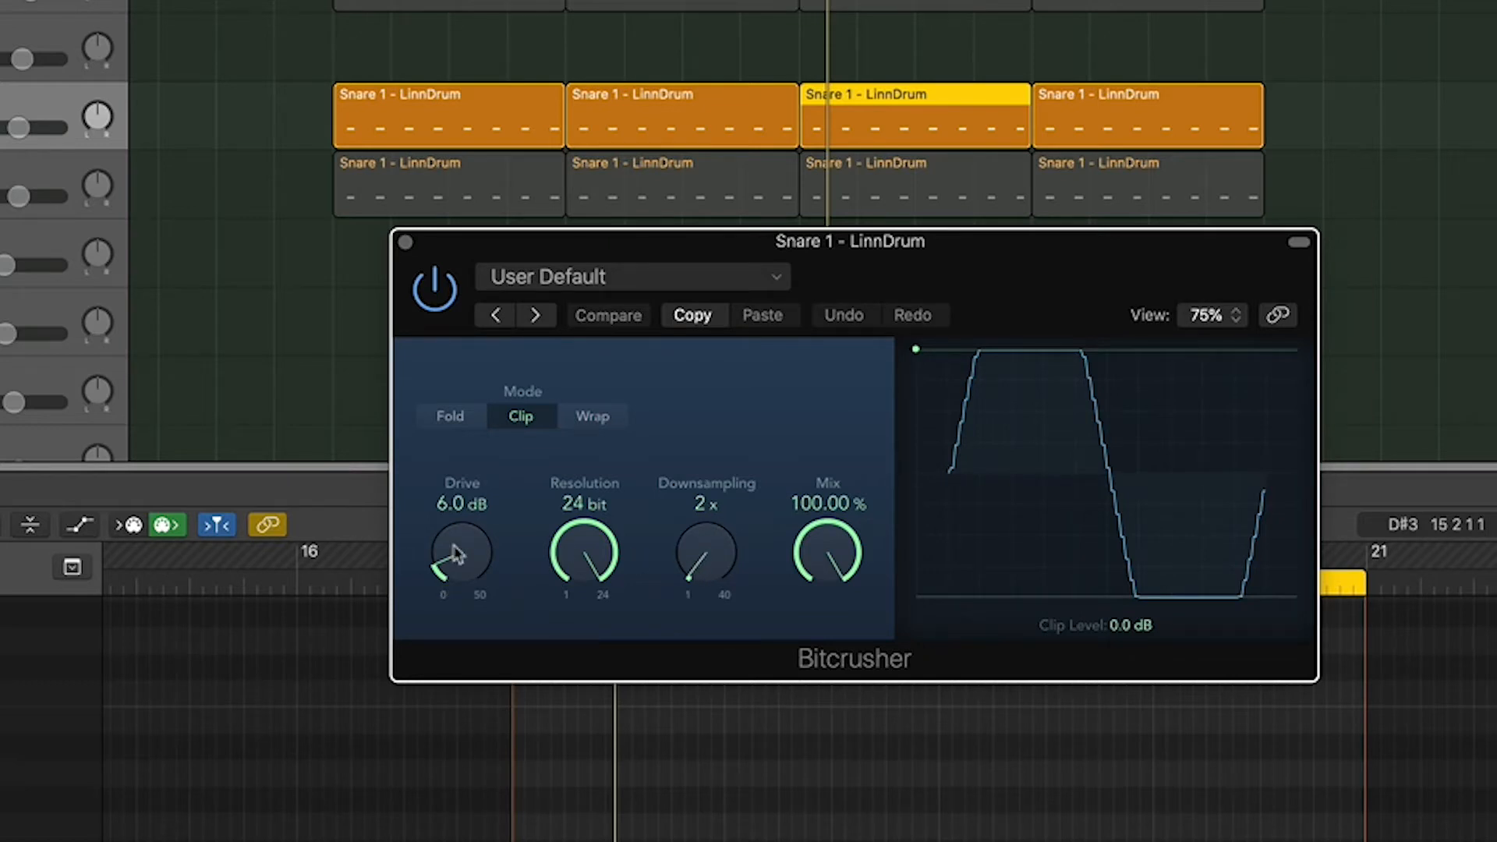
pyautogui.moveTo(1000, 248); pyautogui.dragTo(930, 311)
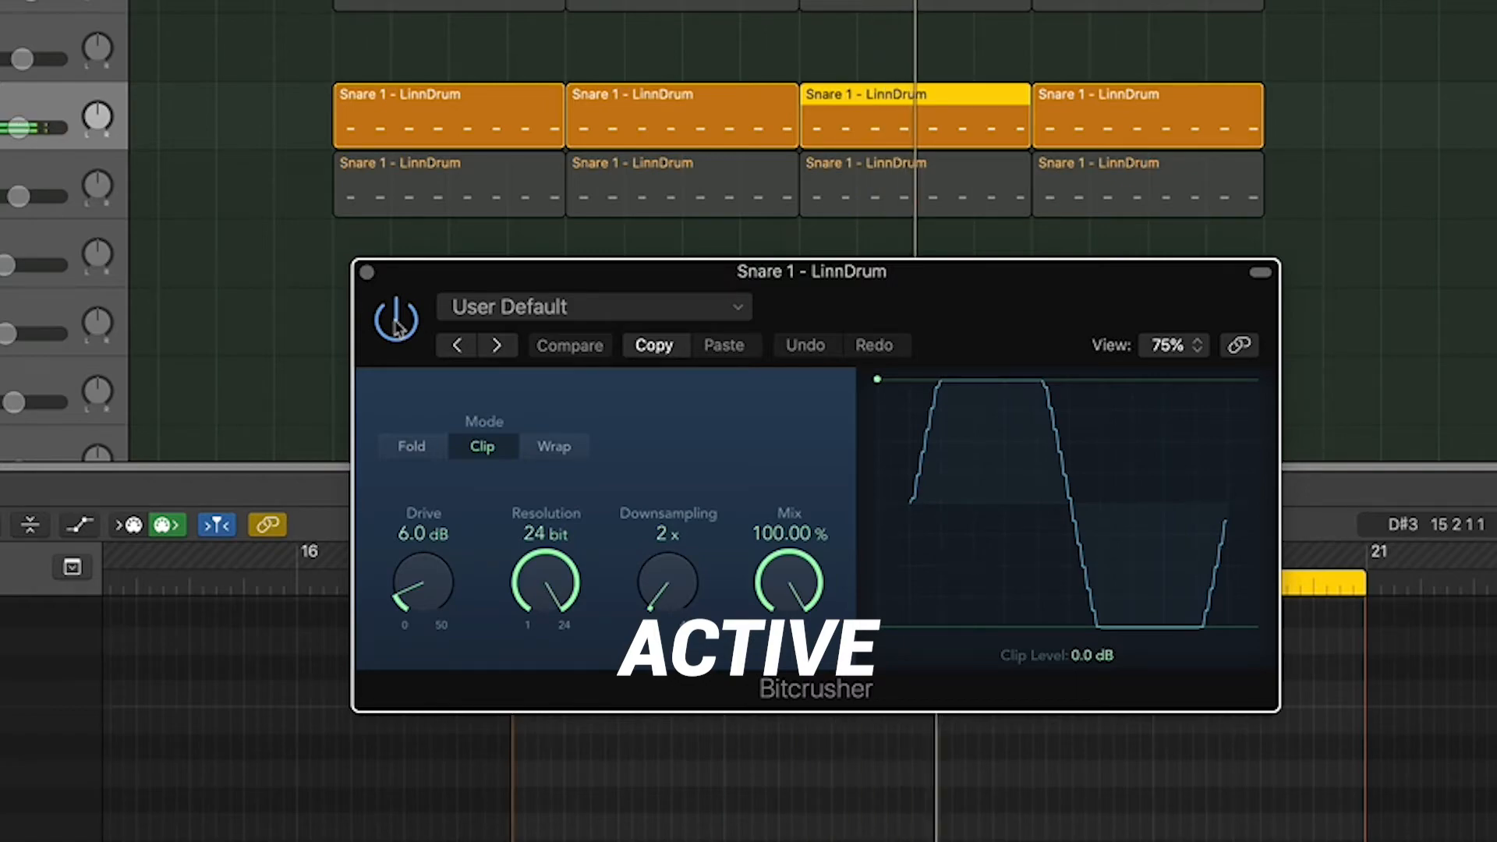
pyautogui.click(396, 322)
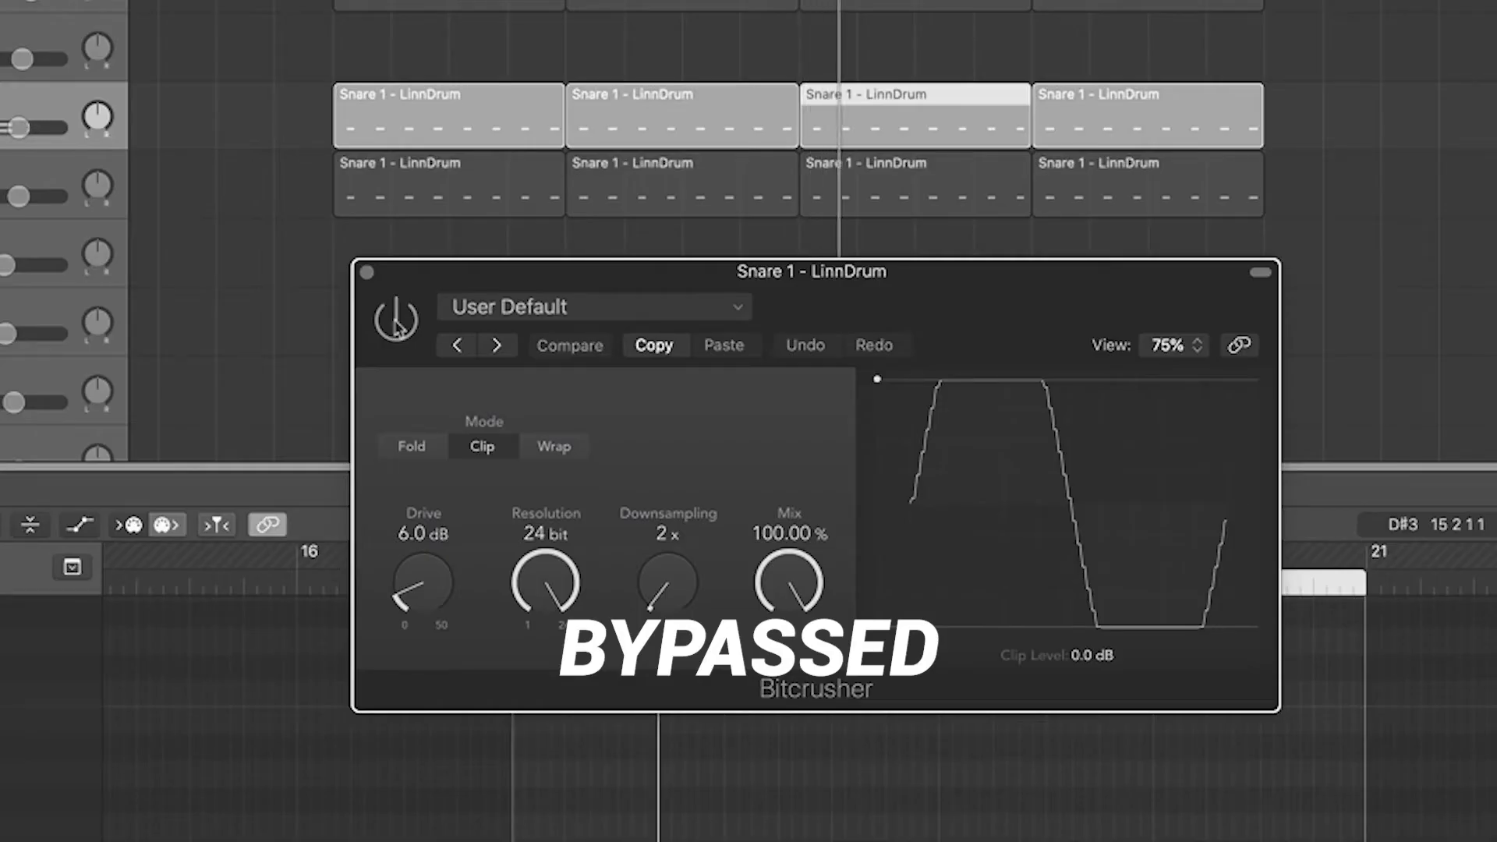
pyautogui.click(396, 321)
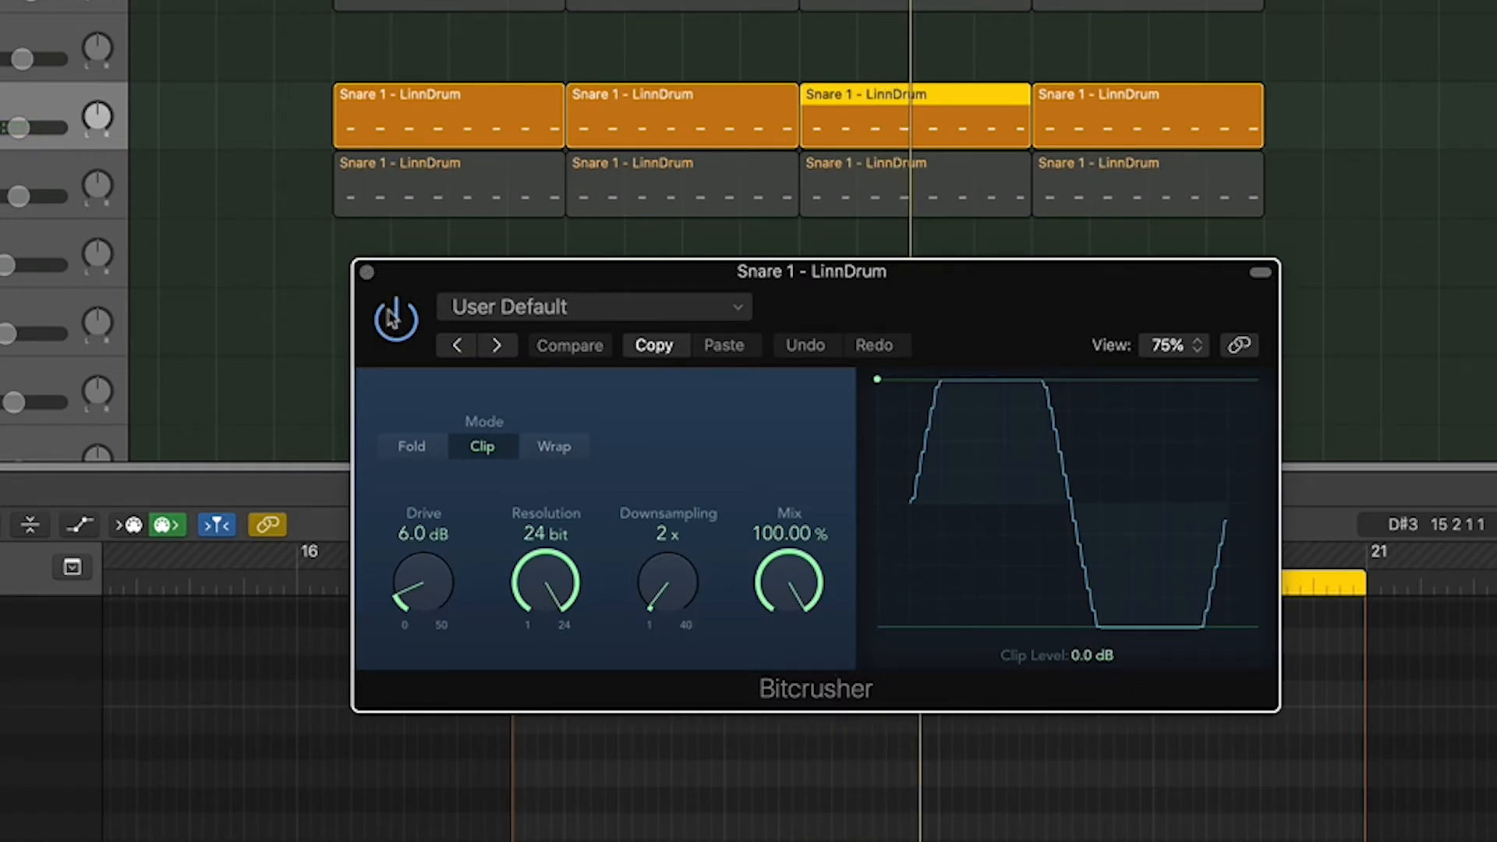
pyautogui.click(363, 272)
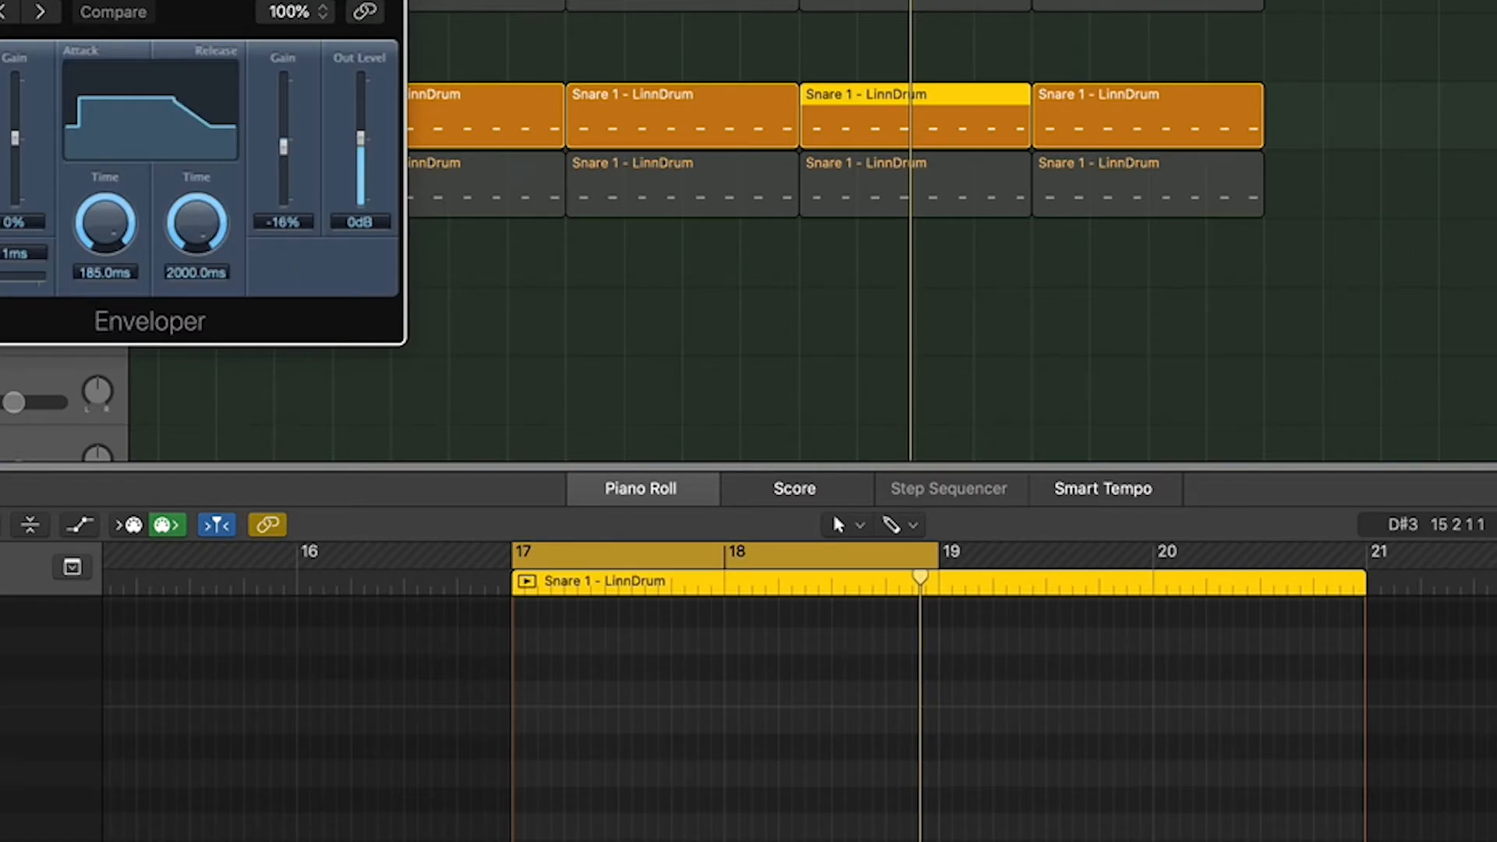
# Load the Room Killer factory preset in the Snare 1 Enveloper and set the release gain to -22%
pyautogui.moveTo(175, 1); pyautogui.dragTo(888, 129)
pyautogui.click(786, 160)
pyautogui.moveTo(809, 652)
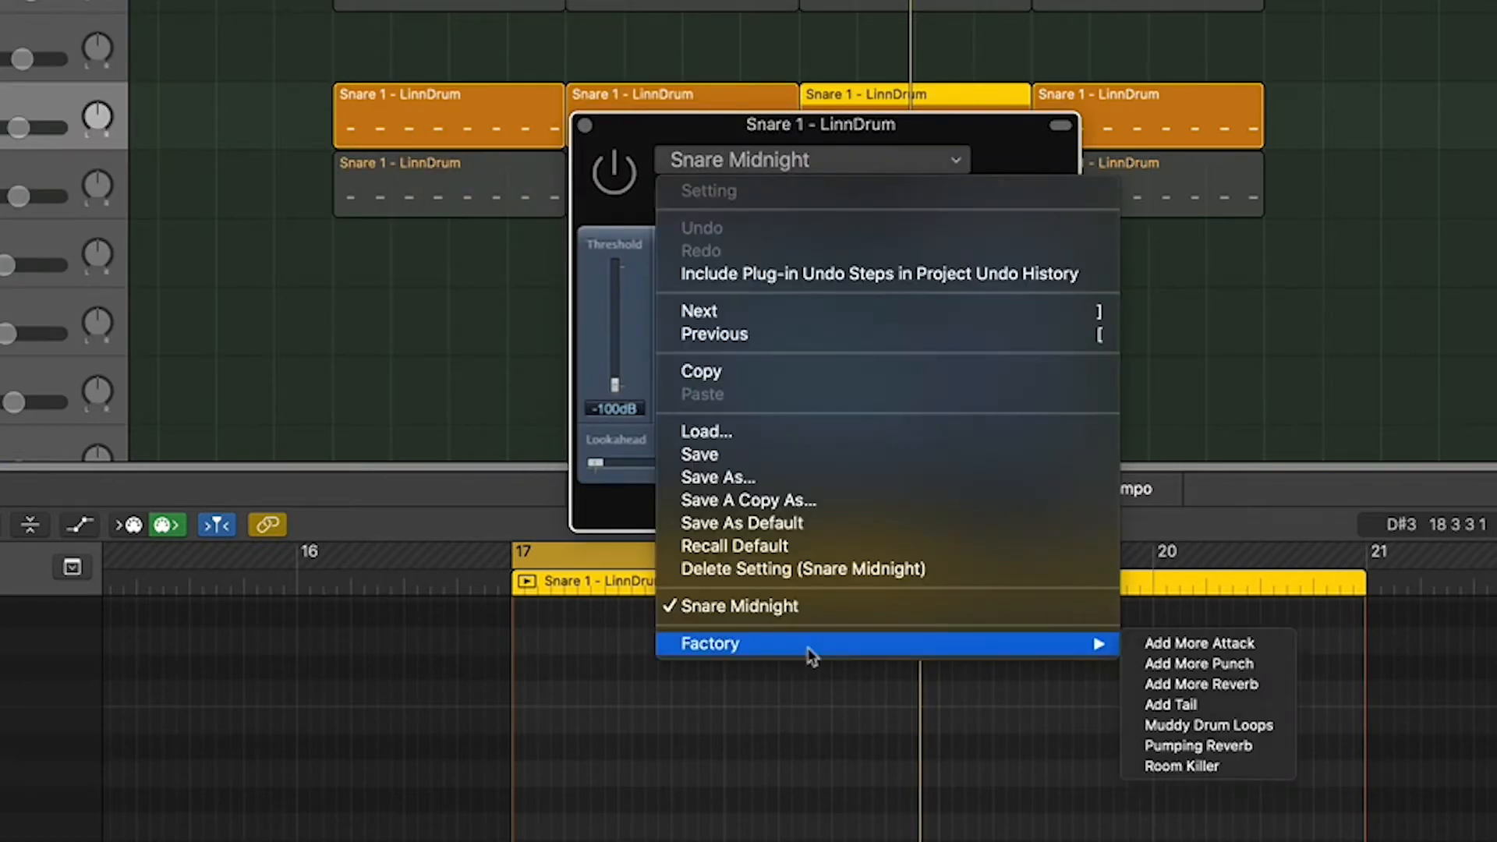
pyautogui.click(1226, 770)
pyautogui.moveTo(959, 331); pyautogui.dragTo(966, 350)
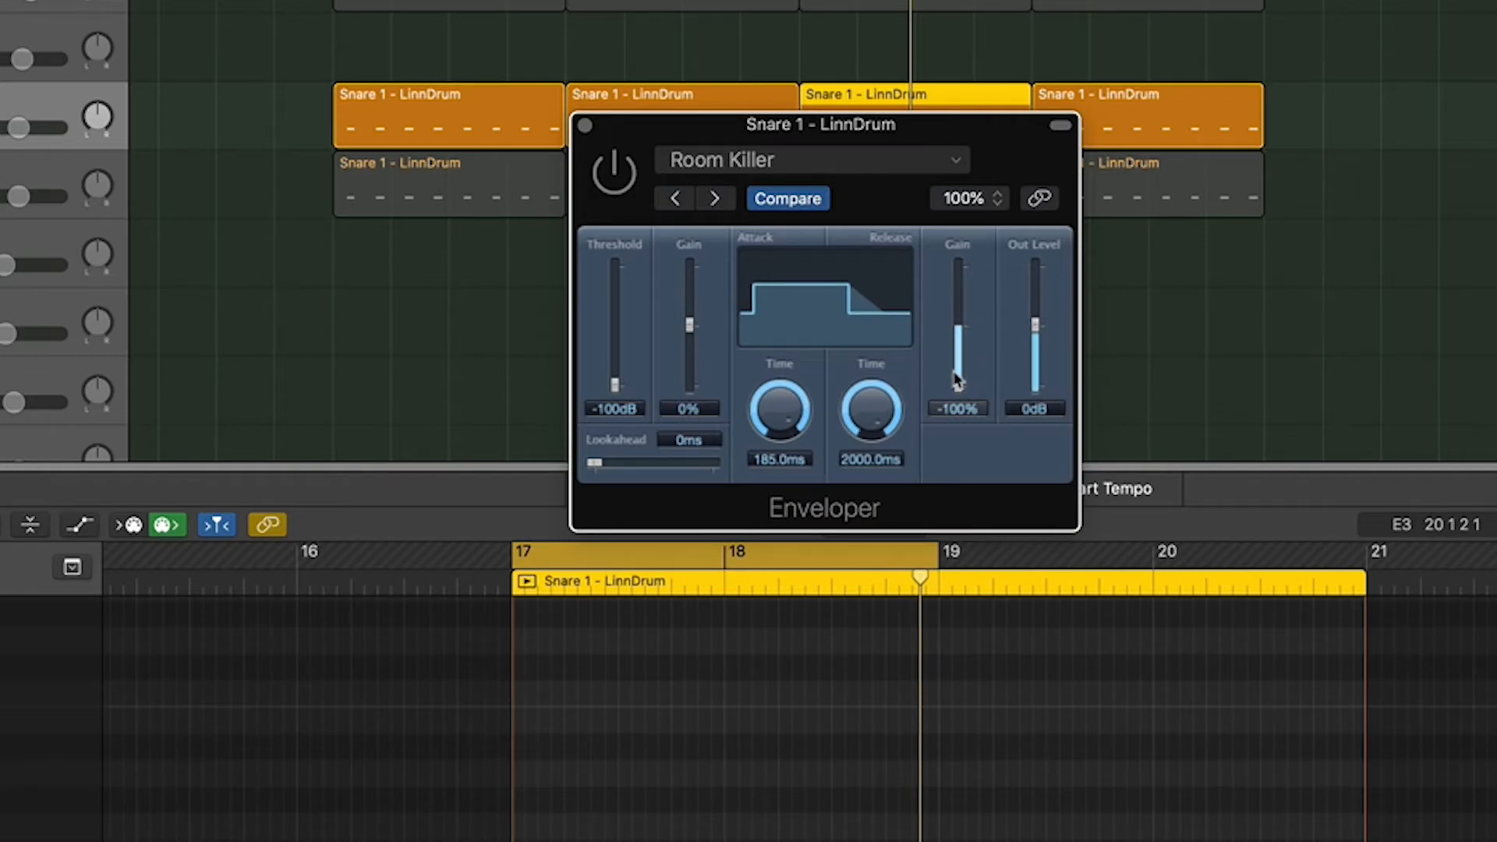
pyautogui.moveTo(957, 390); pyautogui.dragTo(981, 354)
# Compare the Snare 1 sound with the Enveloper active and bypassed
pyautogui.moveTo(788, 130); pyautogui.dragTo(736, 337)
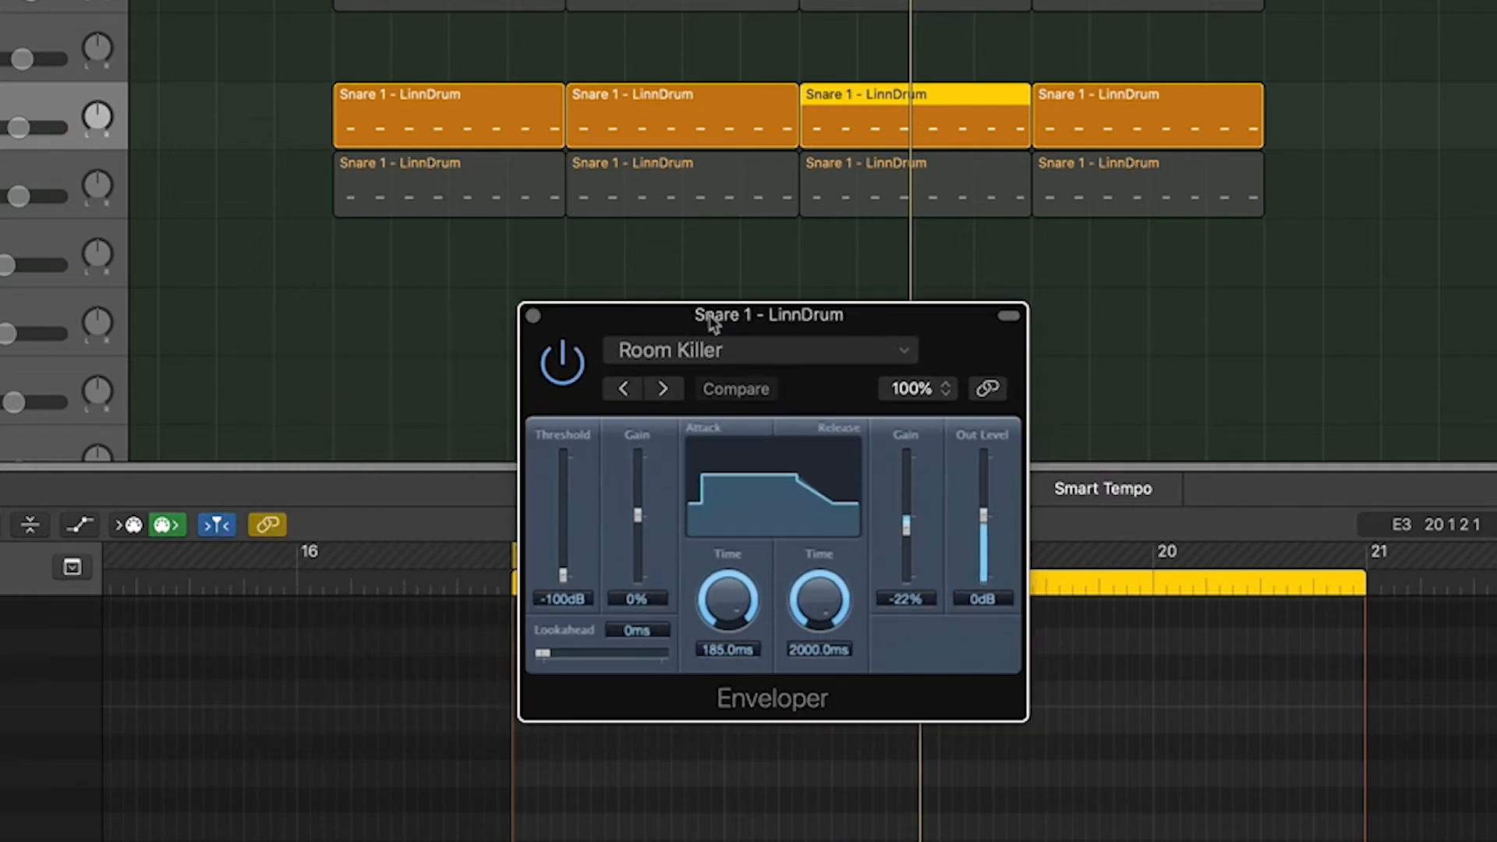
pyautogui.click(554, 365)
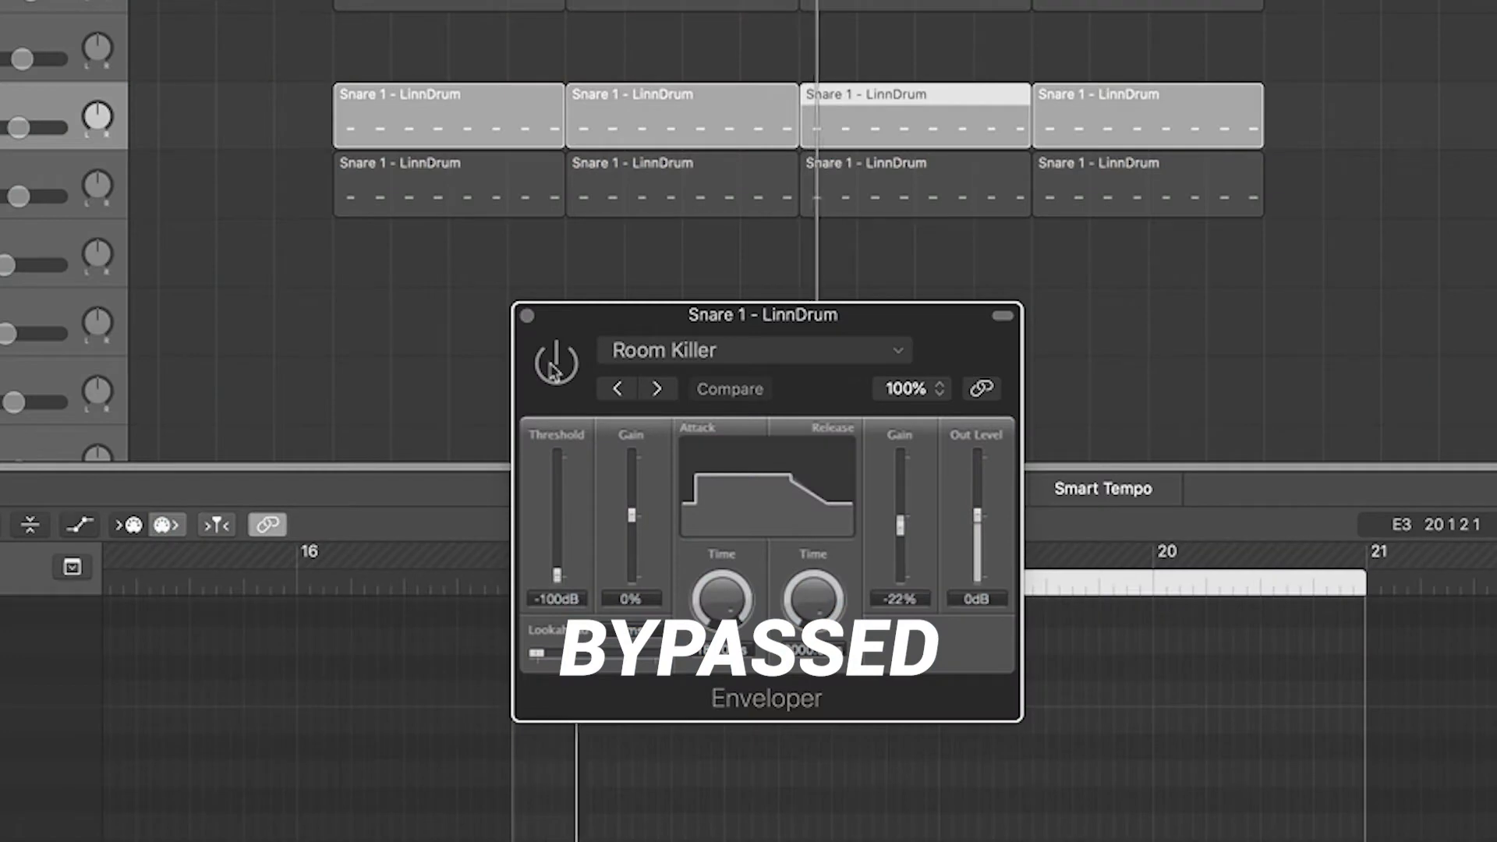
pyautogui.click(554, 367)
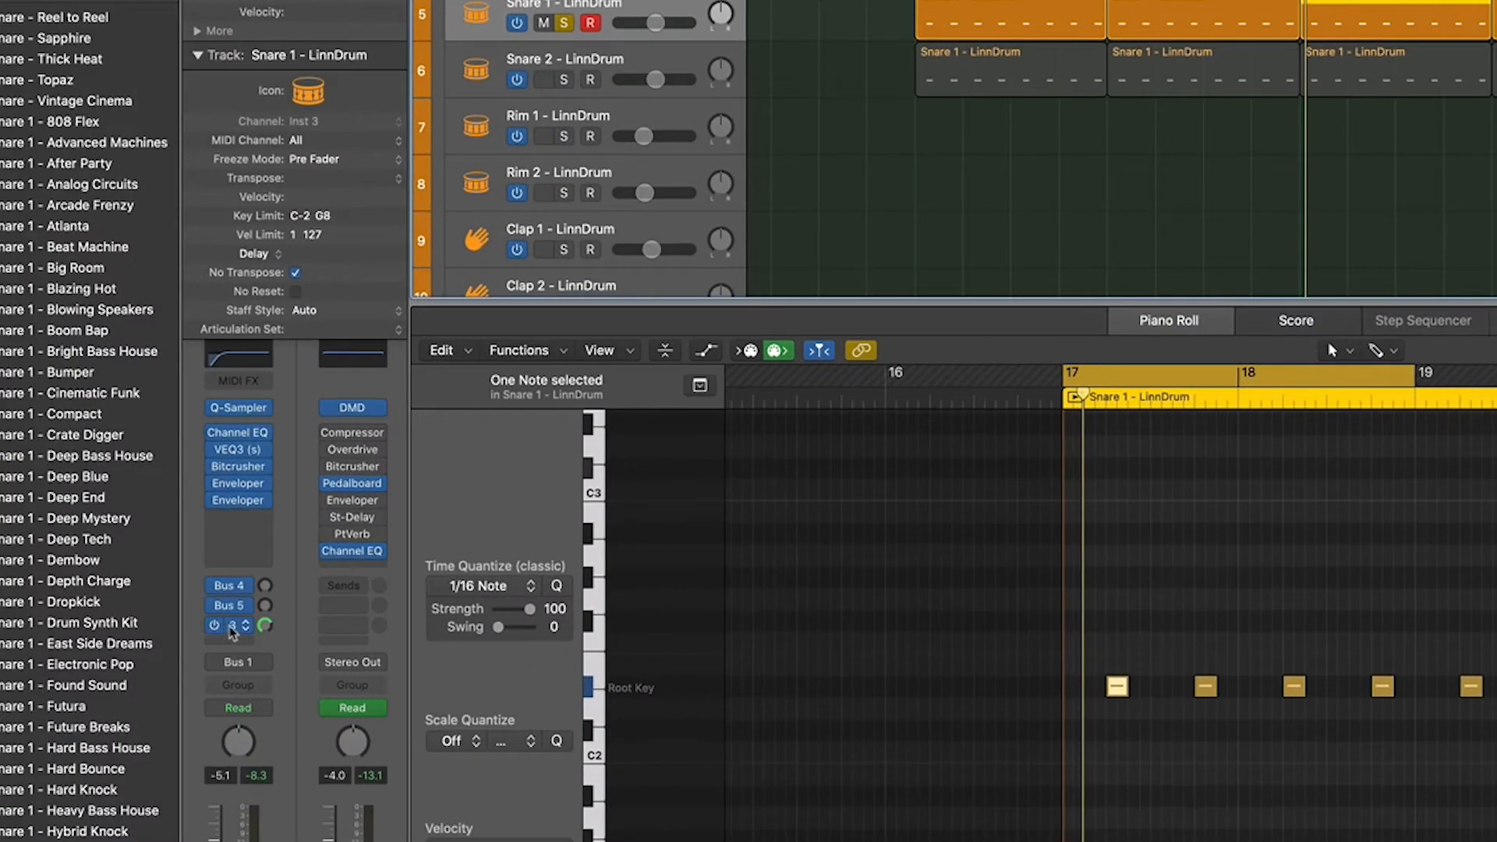
# Inspect the Bus 3 send routing on the Snare 1 channel strip
pyautogui.click(232, 632)
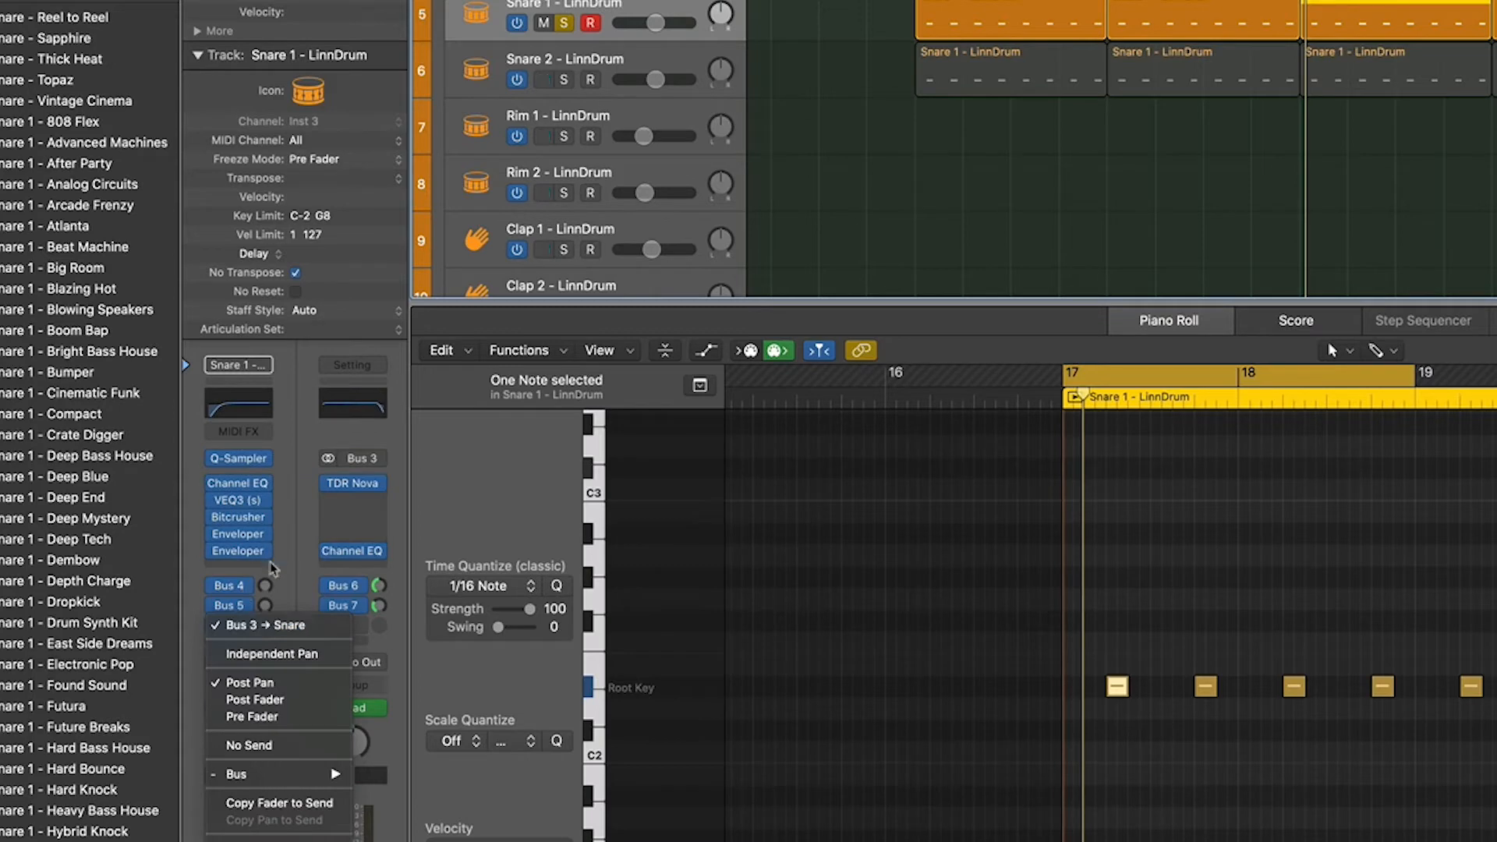
pyautogui.click(234, 624)
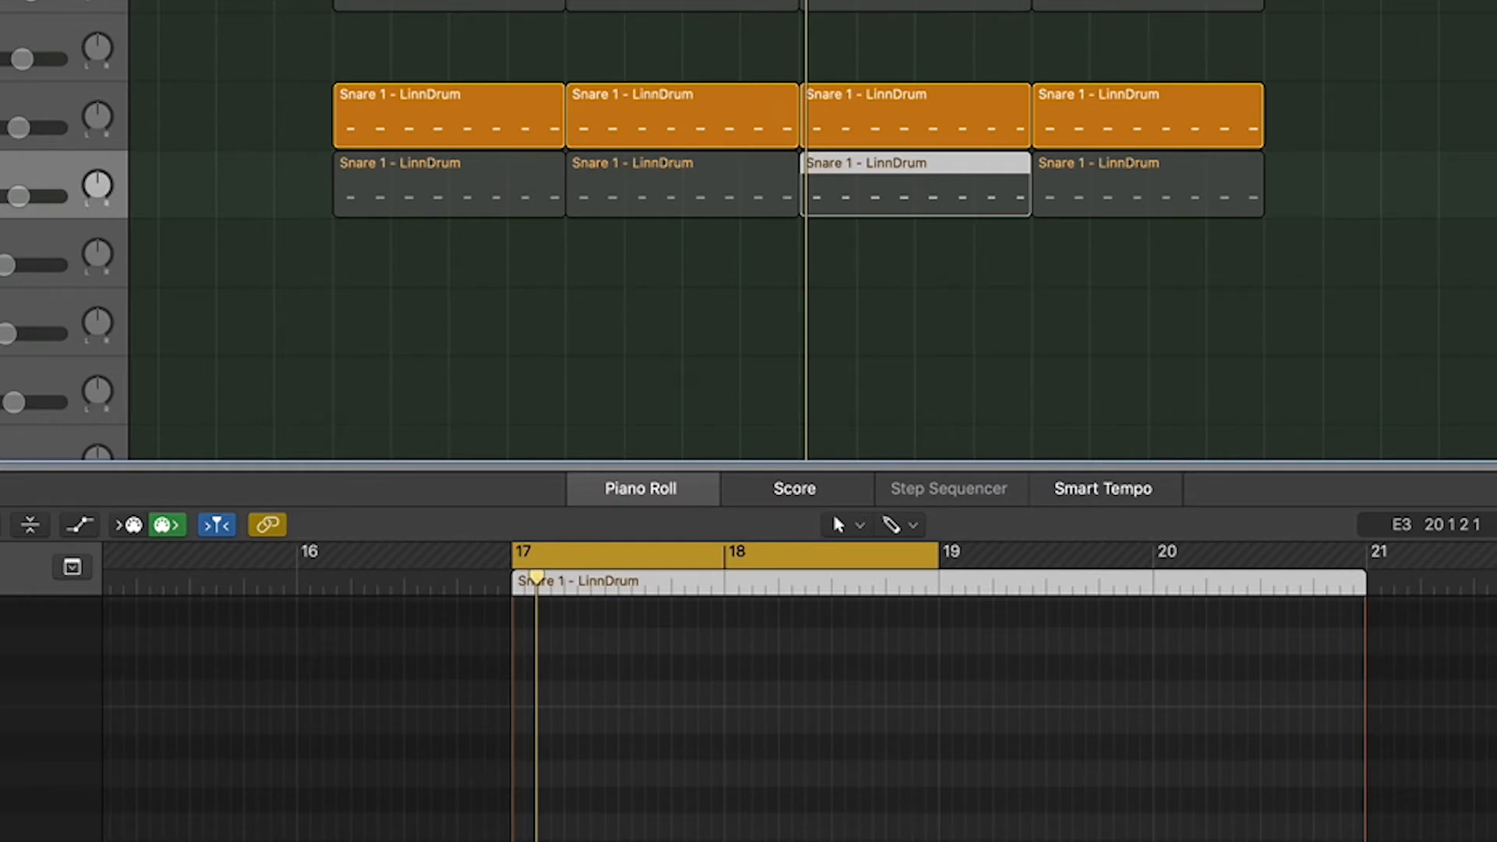
# Show the Channel EQ of Snare 2 - LinnDrum and set its low-cut frequency to 62.5 Hz
pyautogui.press('v')
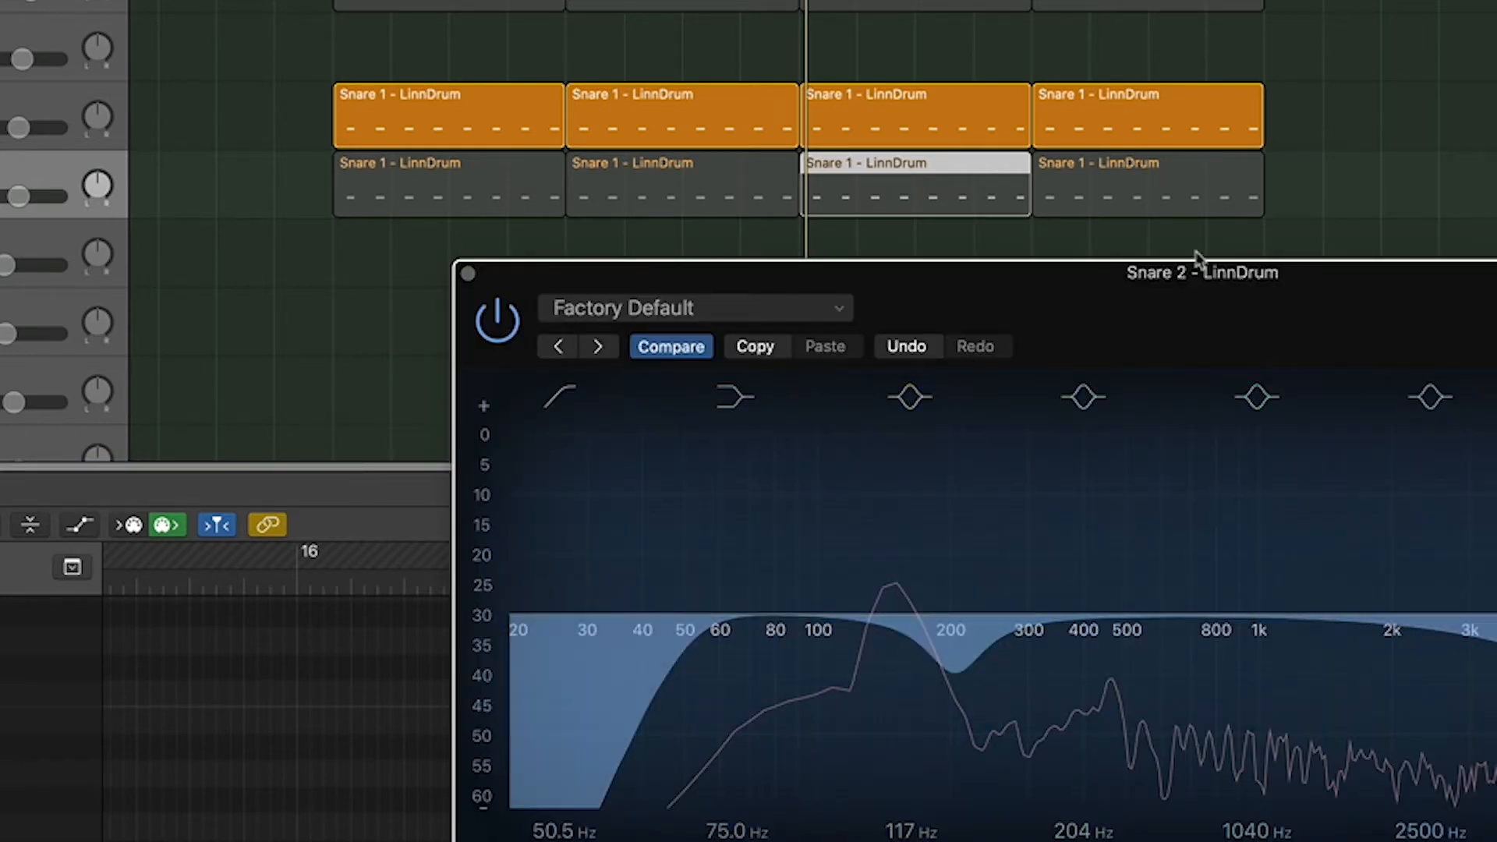
pyautogui.moveTo(1197, 277); pyautogui.dragTo(797, 266)
pyautogui.moveTo(302, 641); pyautogui.dragTo(329, 635)
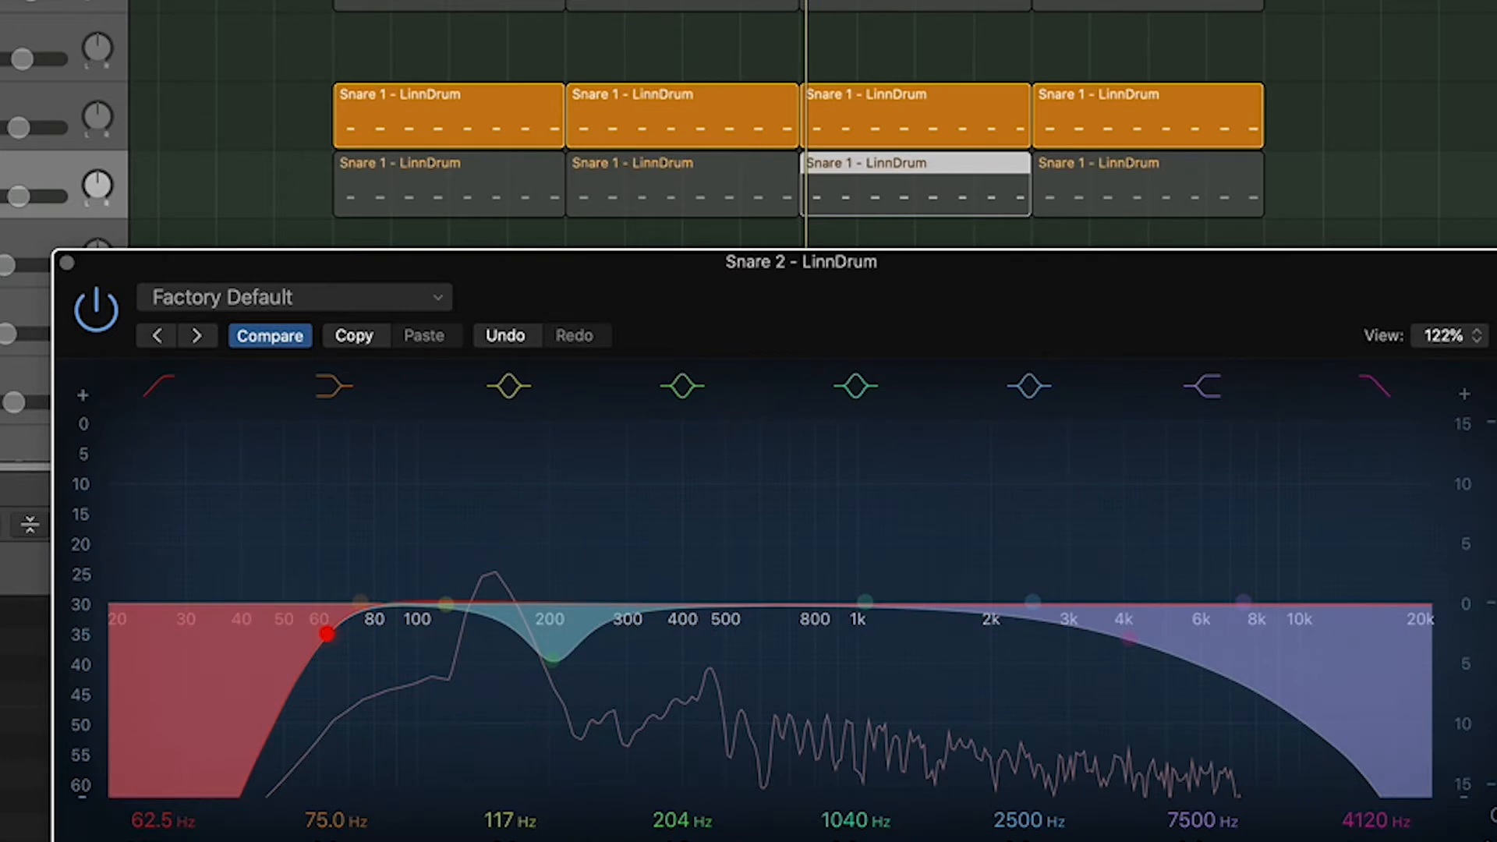
# Solo the Snare 2 track instead of Snare 1 and bypass its Channel EQ during playback
pyautogui.press('s')
pyautogui.press('s')
pyautogui.click(98, 310)
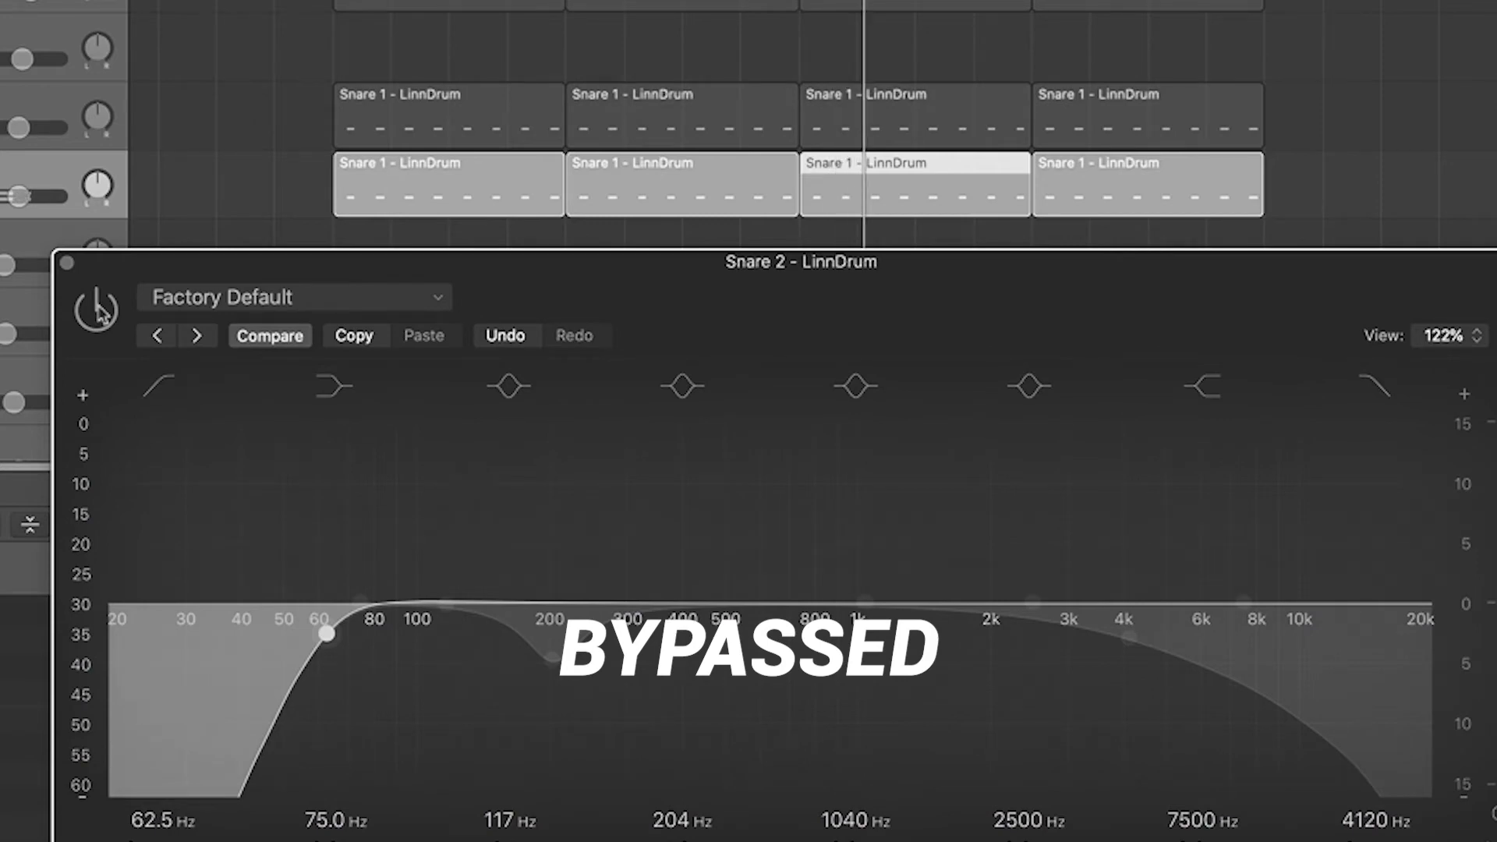
# Reactivate the Channel EQ on Snare 2, listen to Snare 1 and Snare 2 together, and close the EQ
pyautogui.click(99, 311)
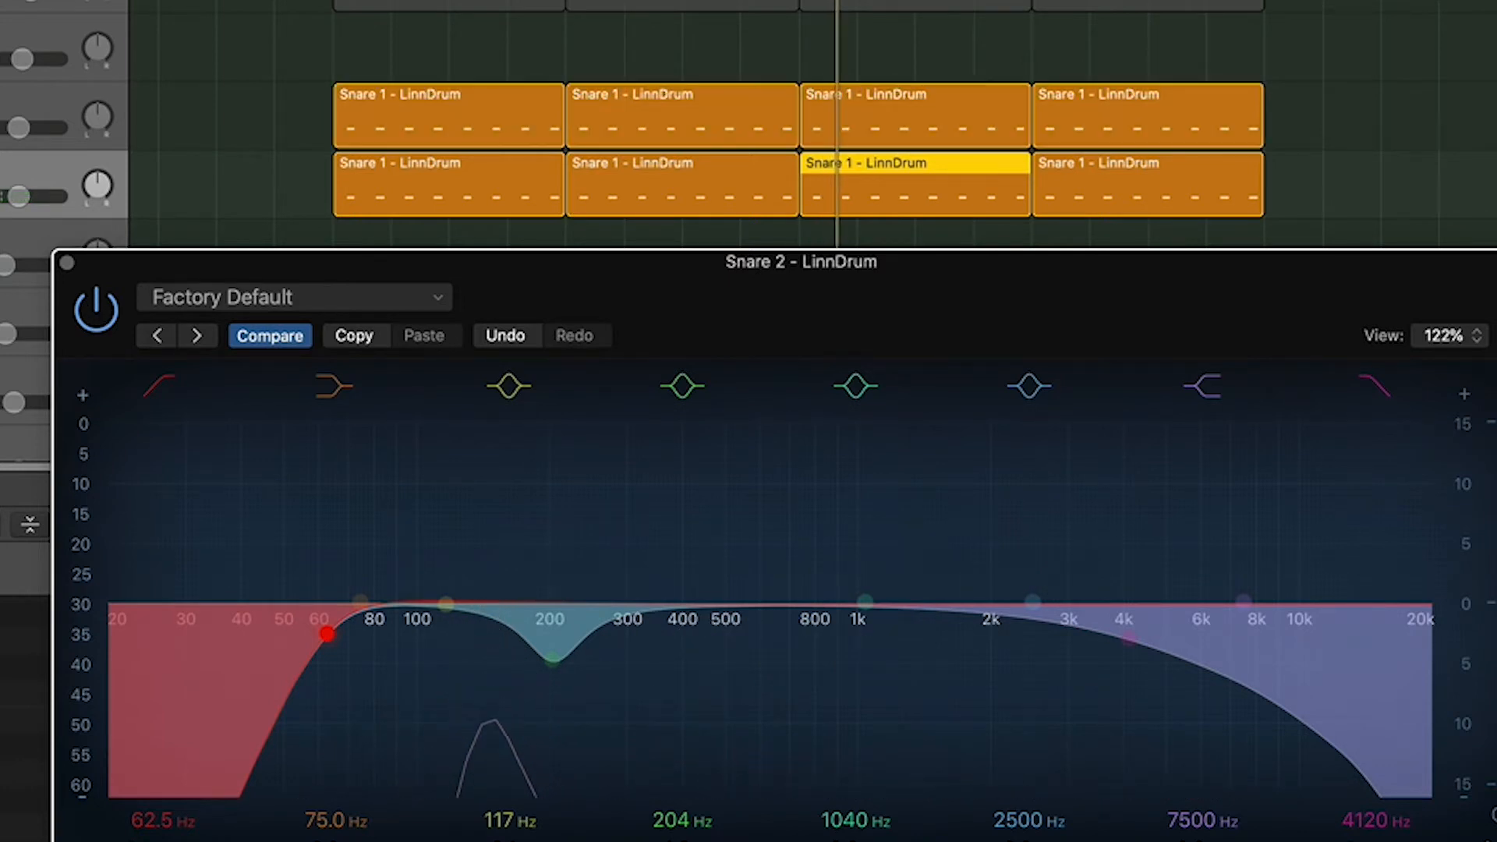
pyautogui.click(70, 93)
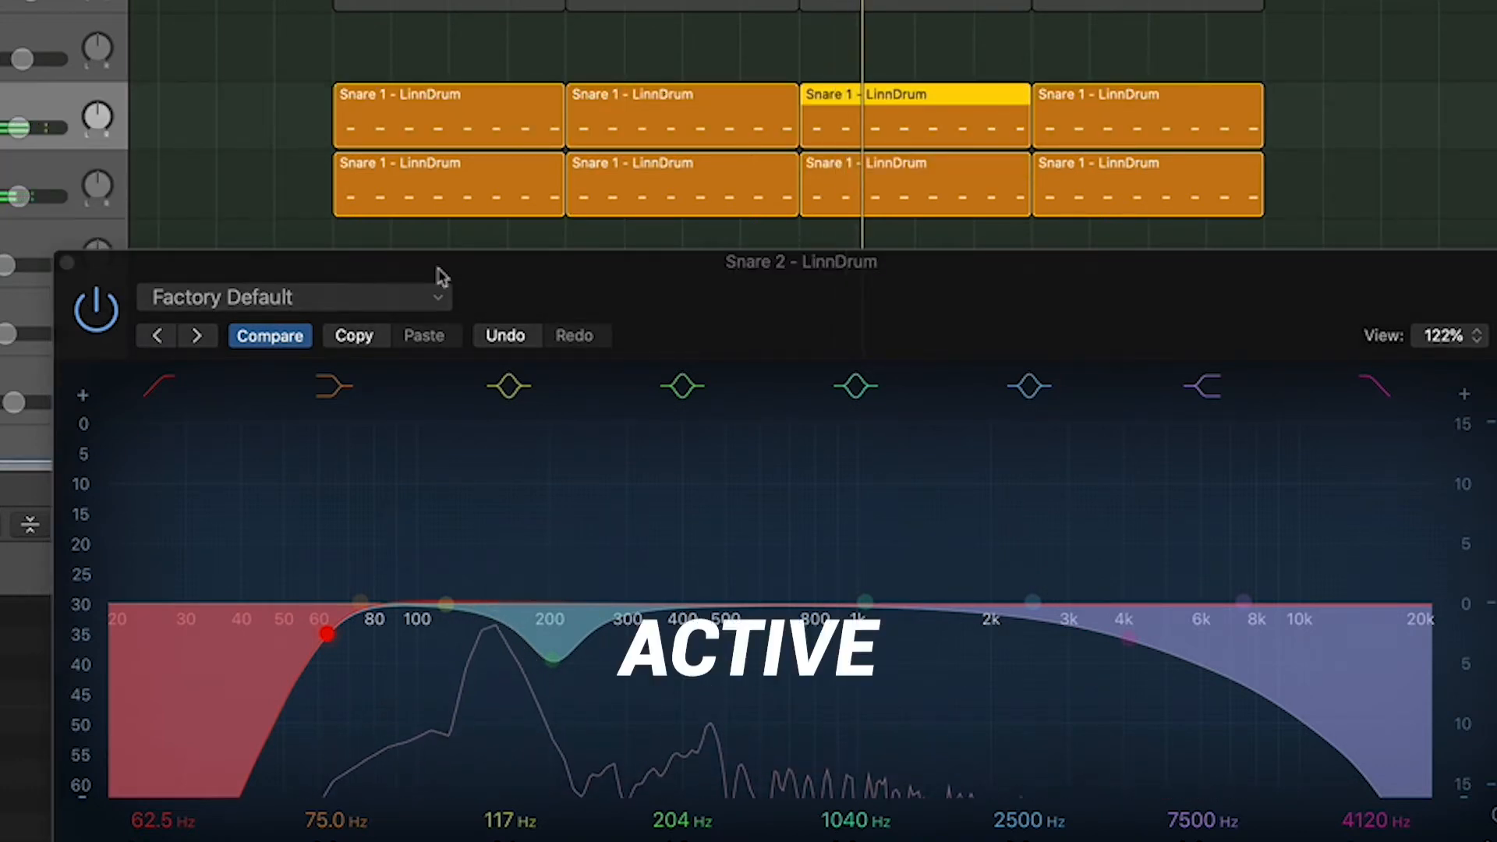
pyautogui.click(90, 316)
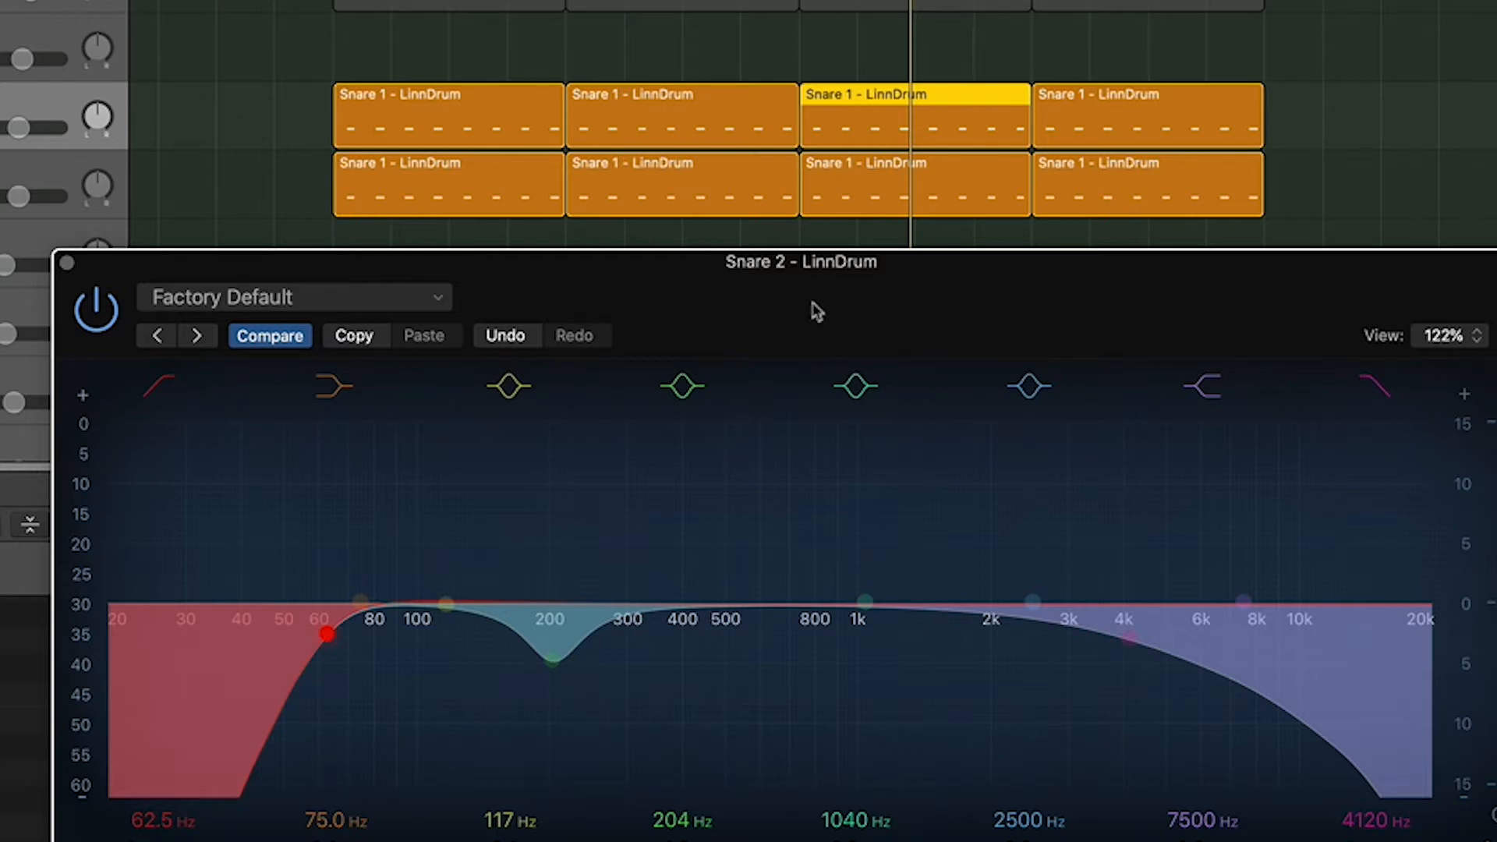
pyautogui.click(67, 267)
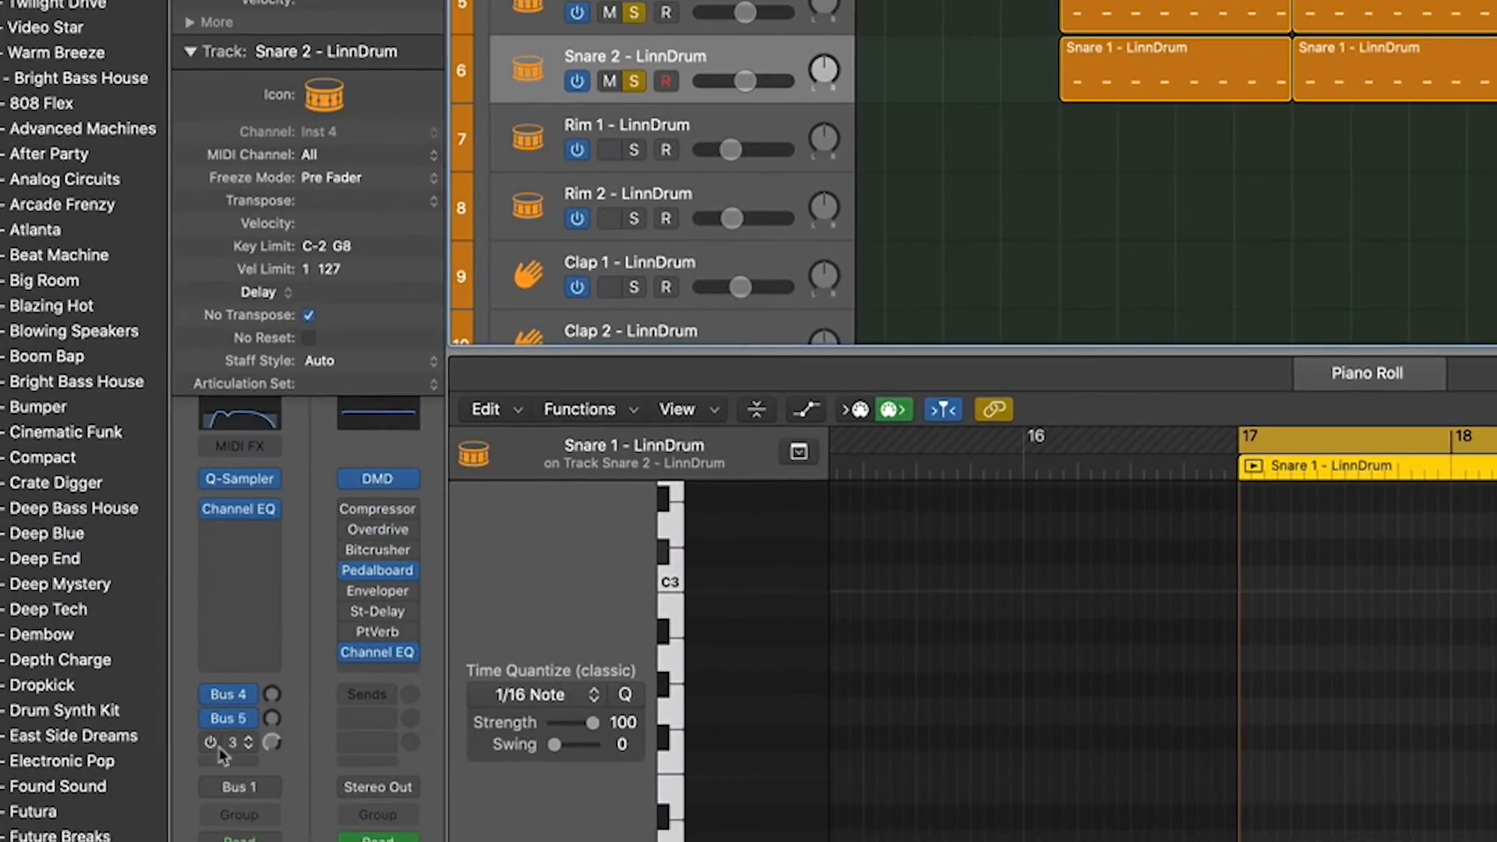
# Open TDR Nova on the Snare bus fed by Bus 3 and examine its band III and threshold setting
pyautogui.click(232, 743)
pyautogui.click(257, 742)
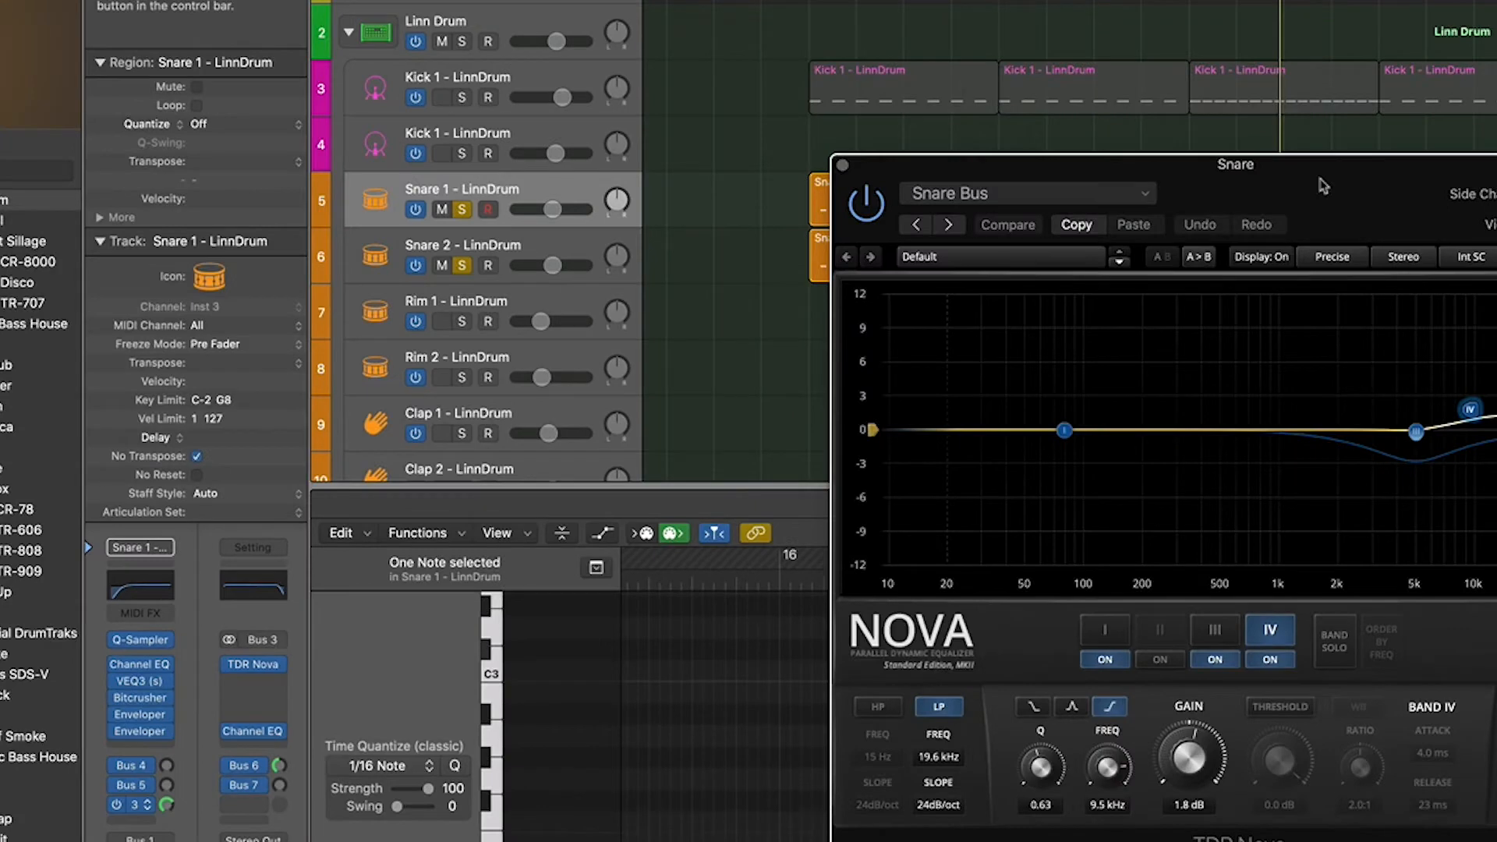
pyautogui.moveTo(1323, 186); pyautogui.dragTo(1275, 298)
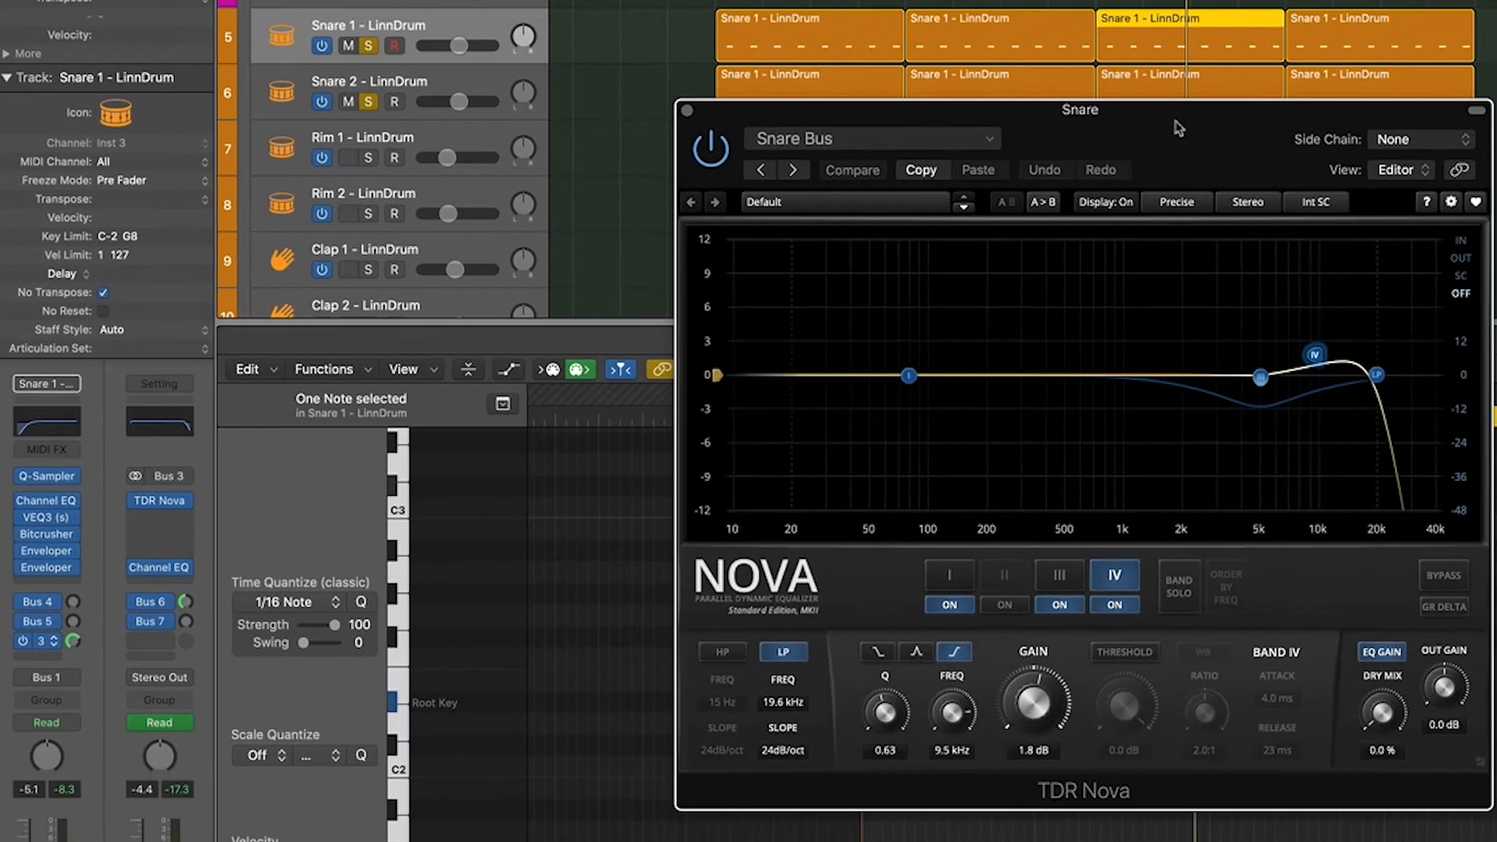
pyautogui.moveTo(1274, 295); pyautogui.dragTo(1097, 314)
pyautogui.moveTo(1003, 151); pyautogui.dragTo(1214, 180)
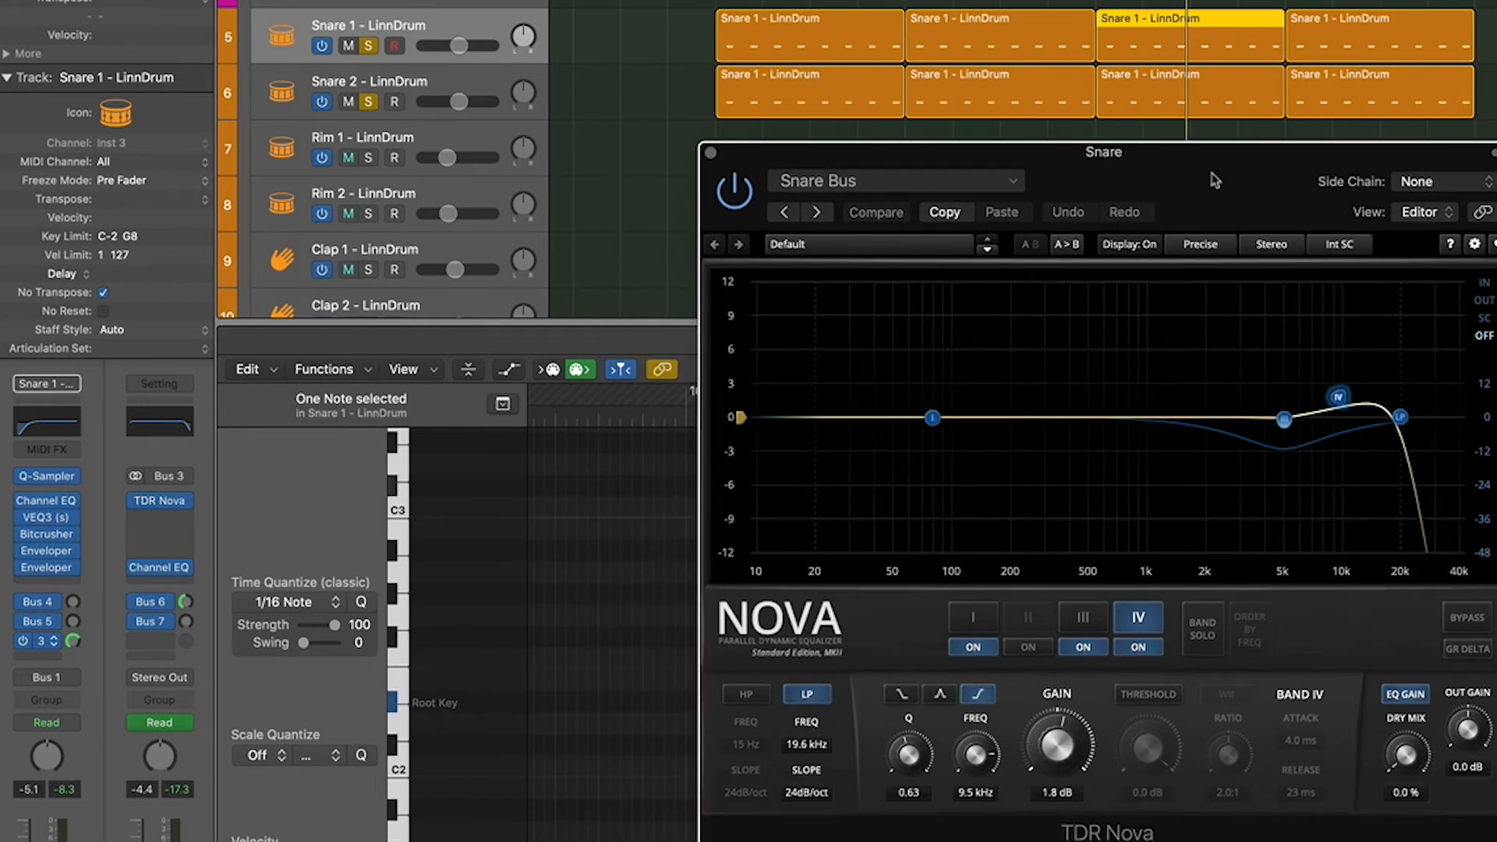
pyautogui.moveTo(1215, 180); pyautogui.dragTo(1267, 185)
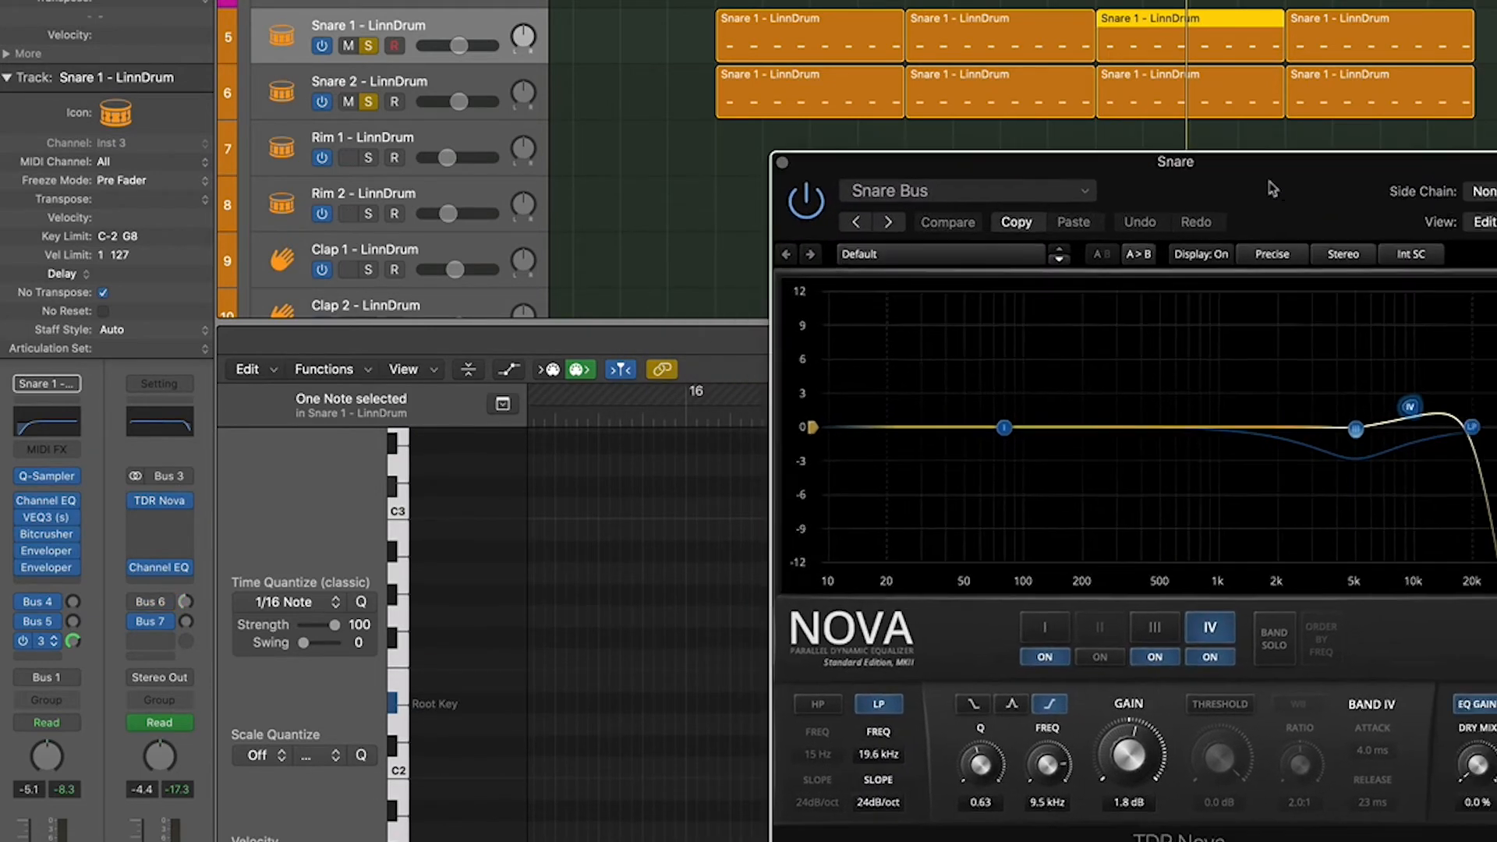
pyautogui.click(1335, 425)
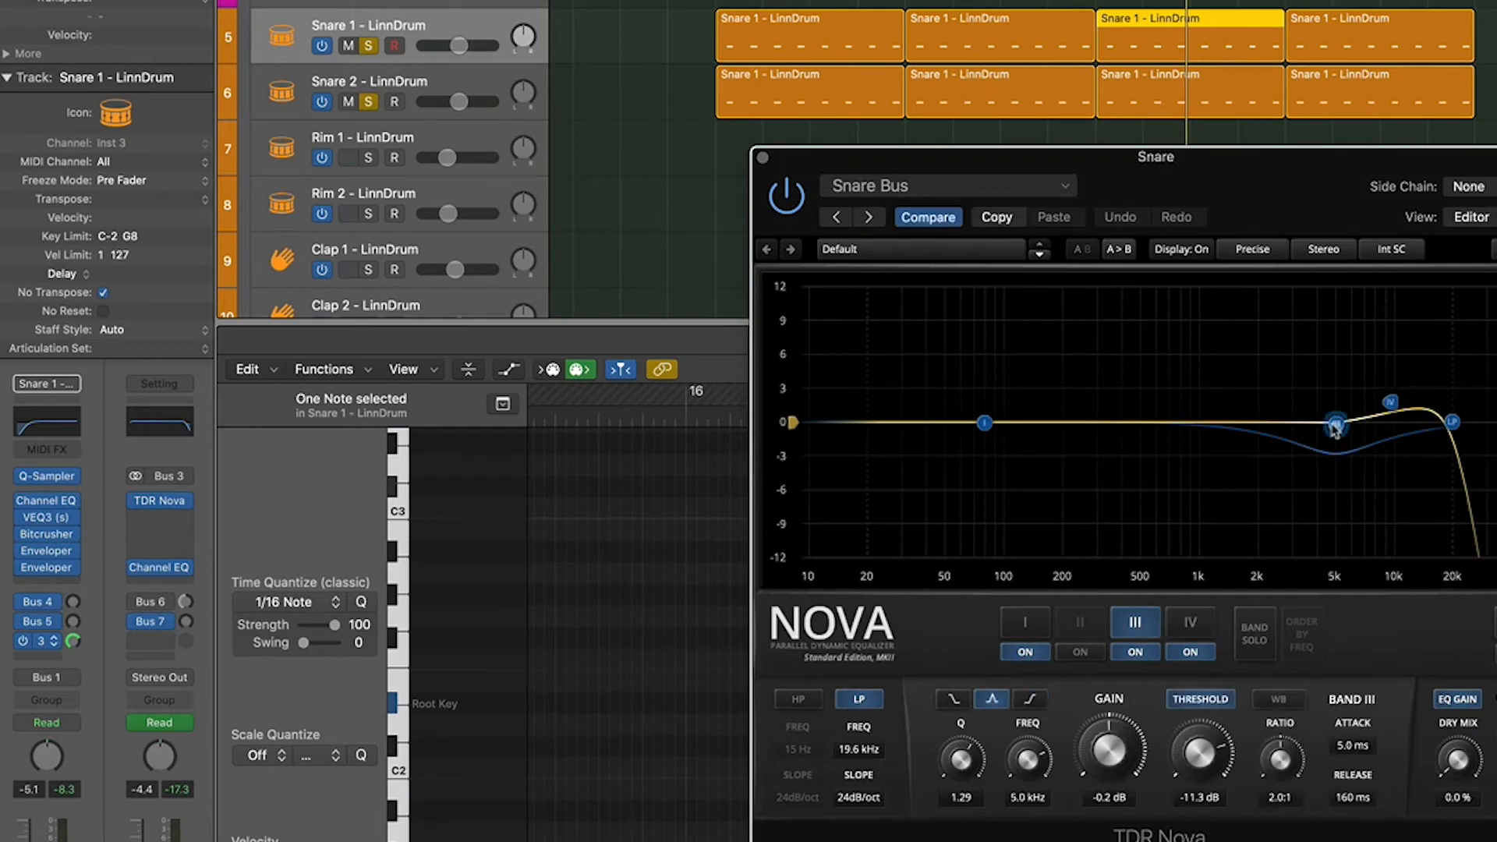
pyautogui.moveTo(1336, 427); pyautogui.dragTo(1335, 427)
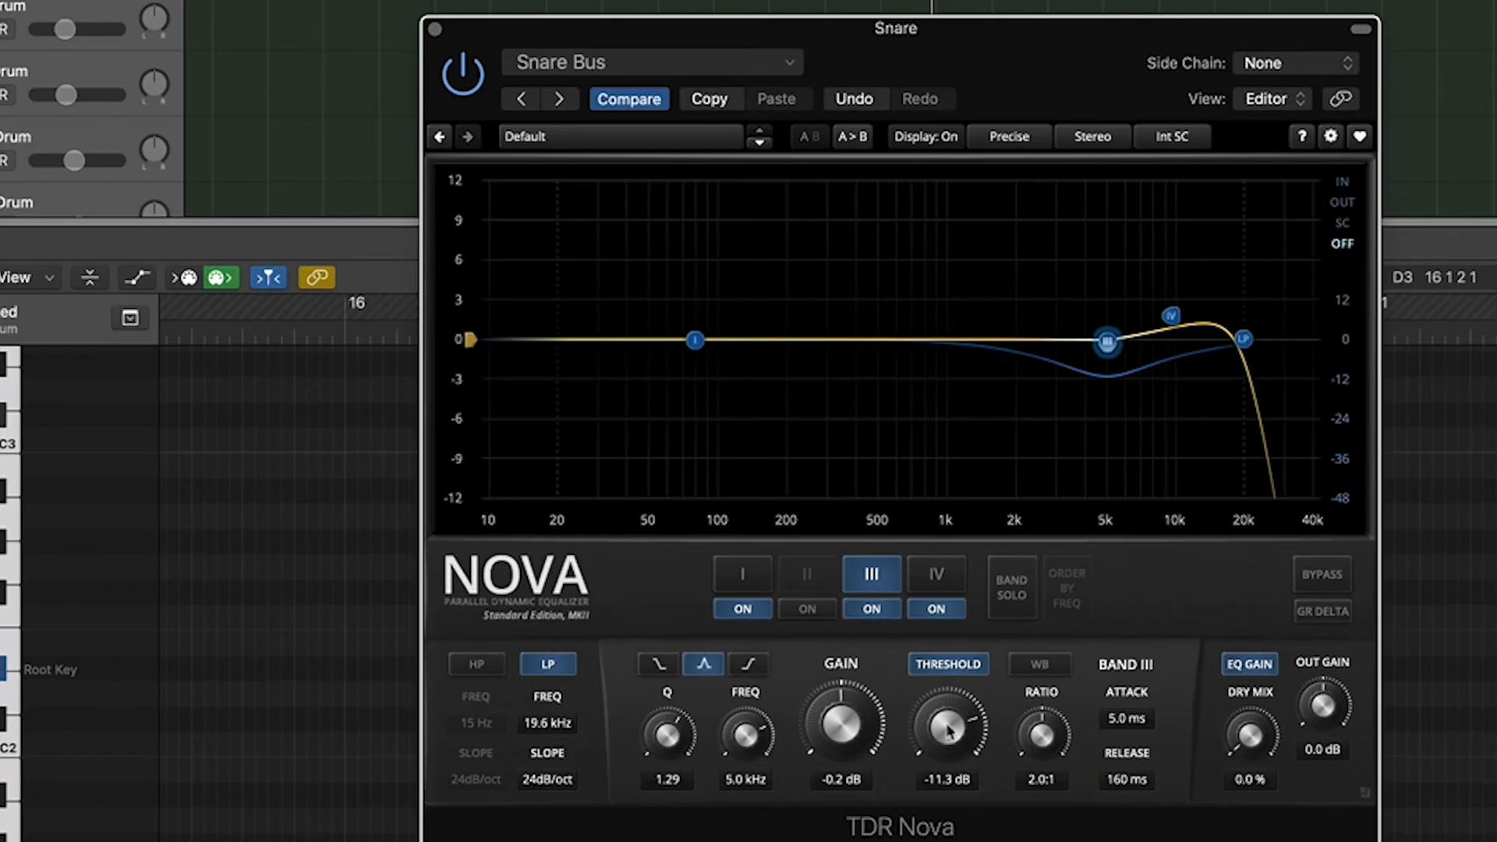
pyautogui.moveTo(1199, 752); pyautogui.dragTo(1199, 754)
pyautogui.moveTo(947, 727); pyautogui.dragTo(947, 726)
# Inspect TDR Nova's band IV high shelf and set the low-pass frequency to about 18.3 kHz
pyautogui.click(1170, 317)
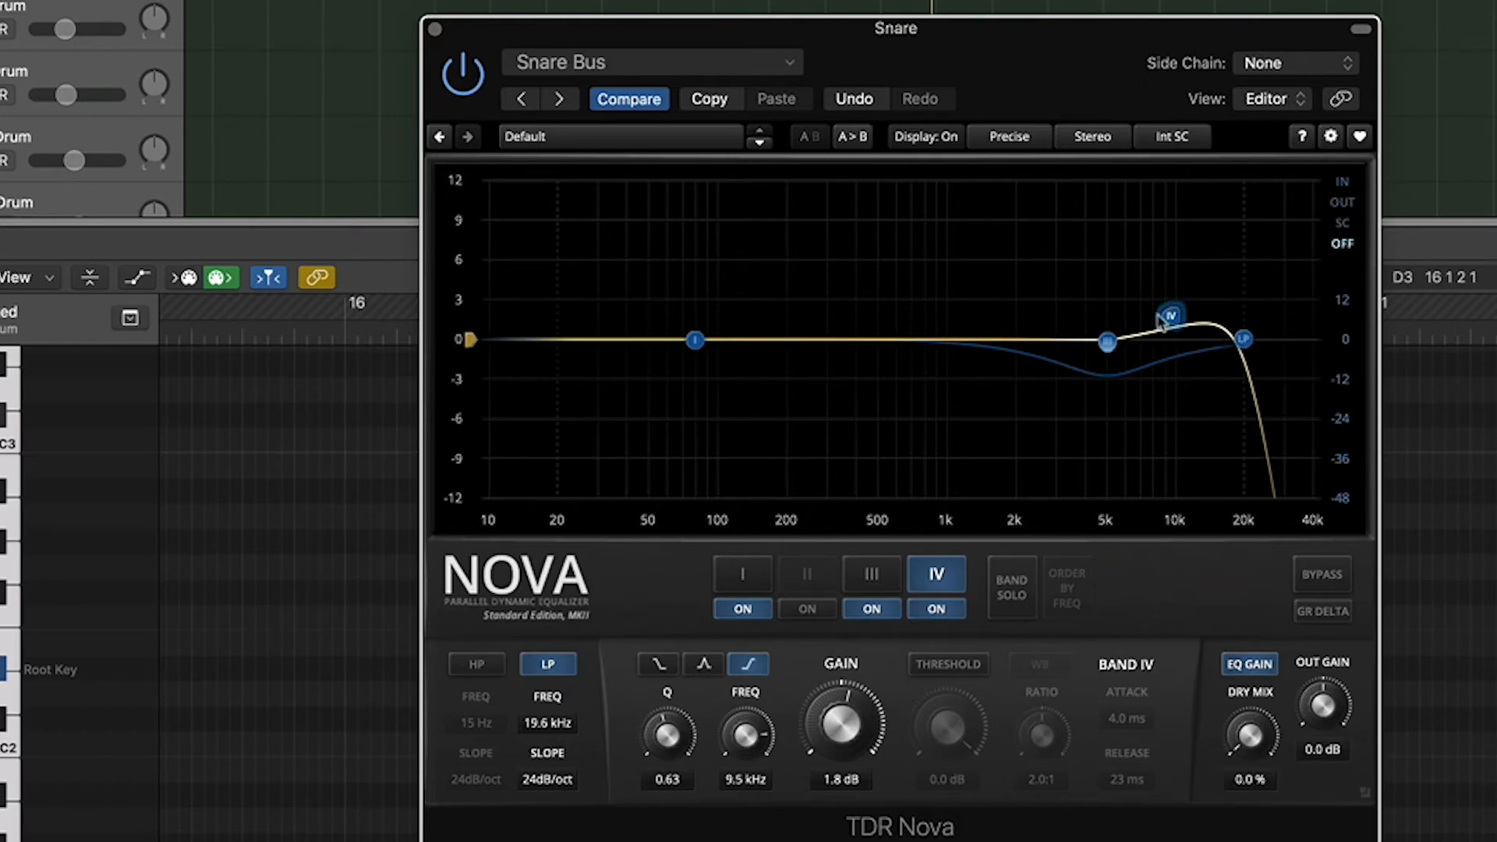
pyautogui.scroll(-2, 1220, 325)
pyautogui.press('super+z')
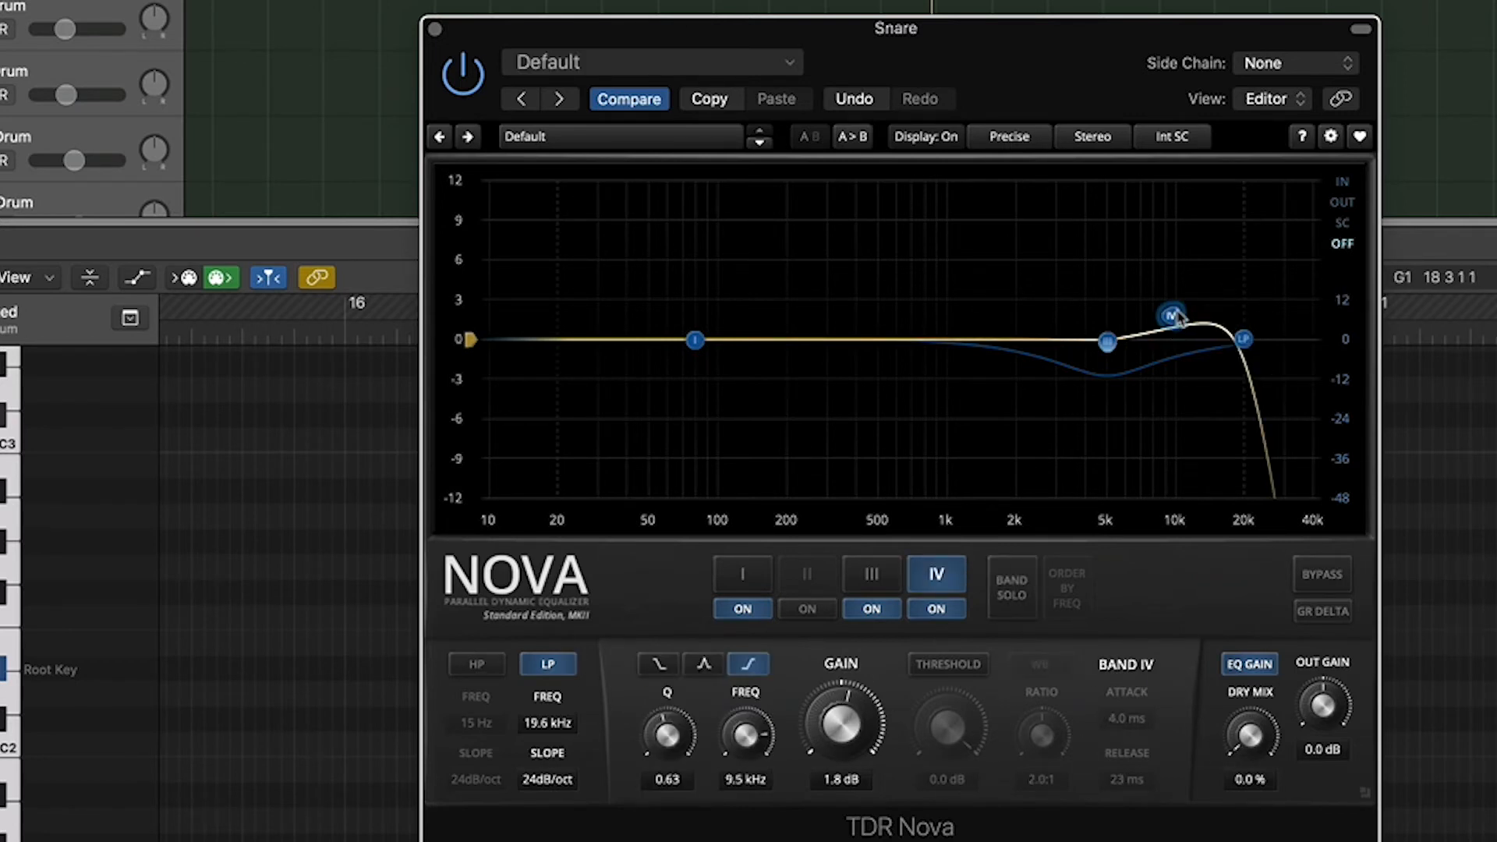
pyautogui.click(1245, 341)
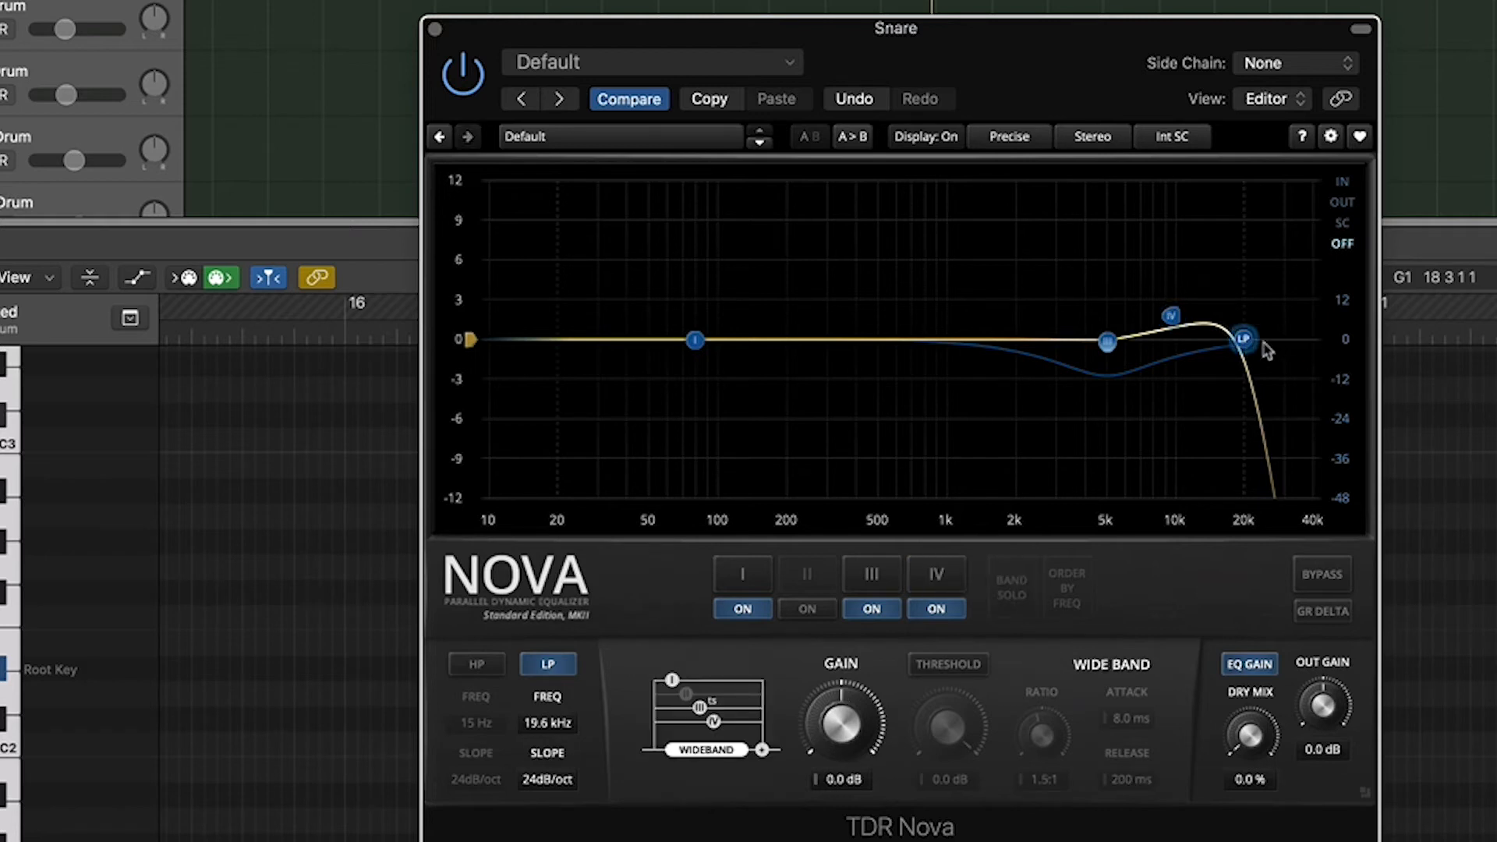
pyautogui.moveTo(1247, 345); pyautogui.dragTo(1236, 340)
# Compare the snare bus sound with TDR Nova bypassed and active, and close the equalizer
pyautogui.click(462, 69)
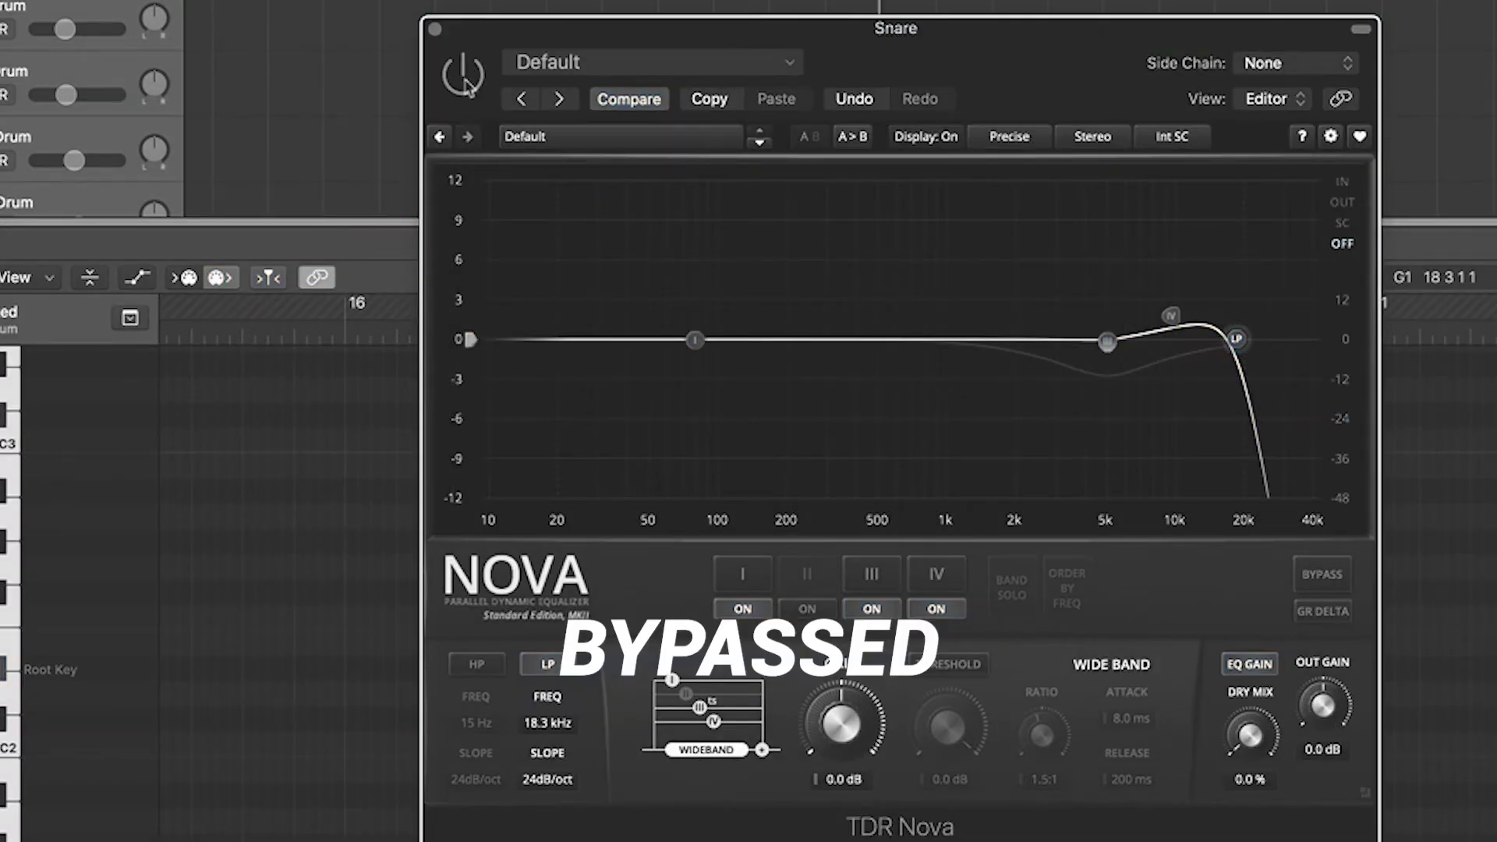
pyautogui.click(464, 83)
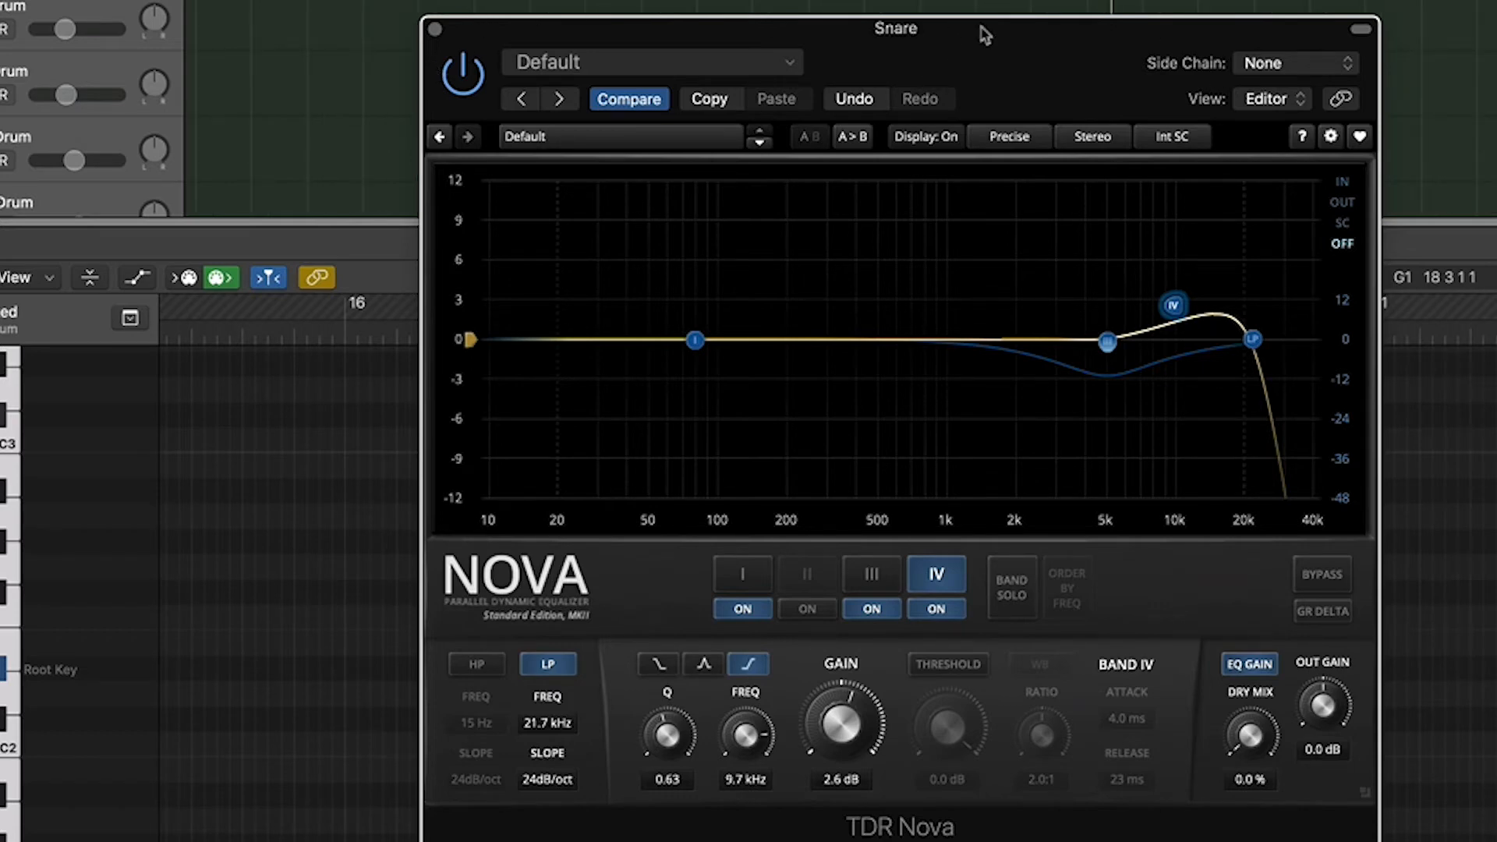
pyautogui.moveTo(984, 35); pyautogui.dragTo(942, 37)
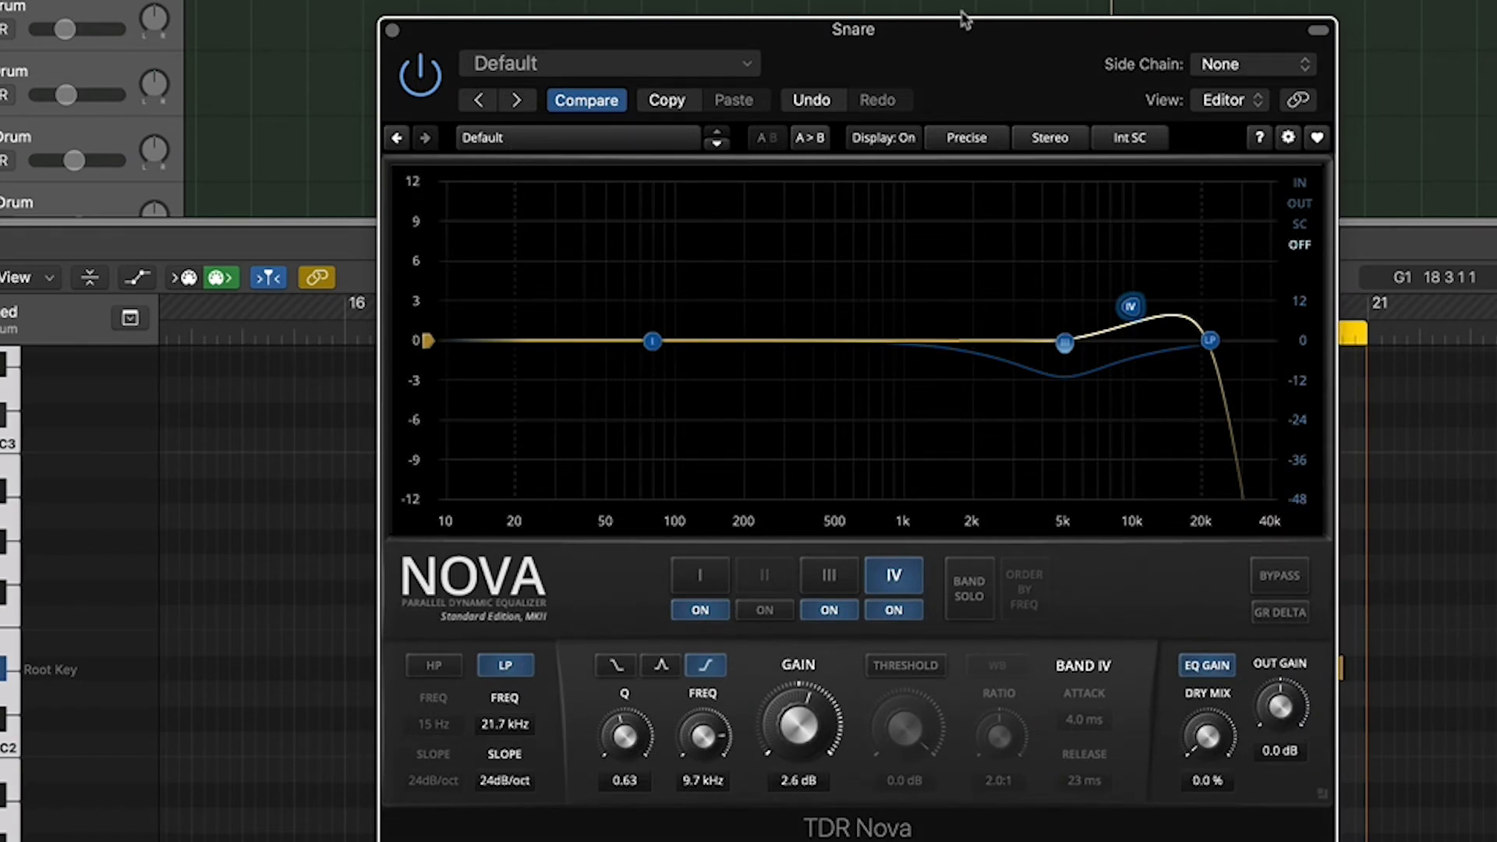
pyautogui.moveTo(972, 40); pyautogui.dragTo(1020, 40)
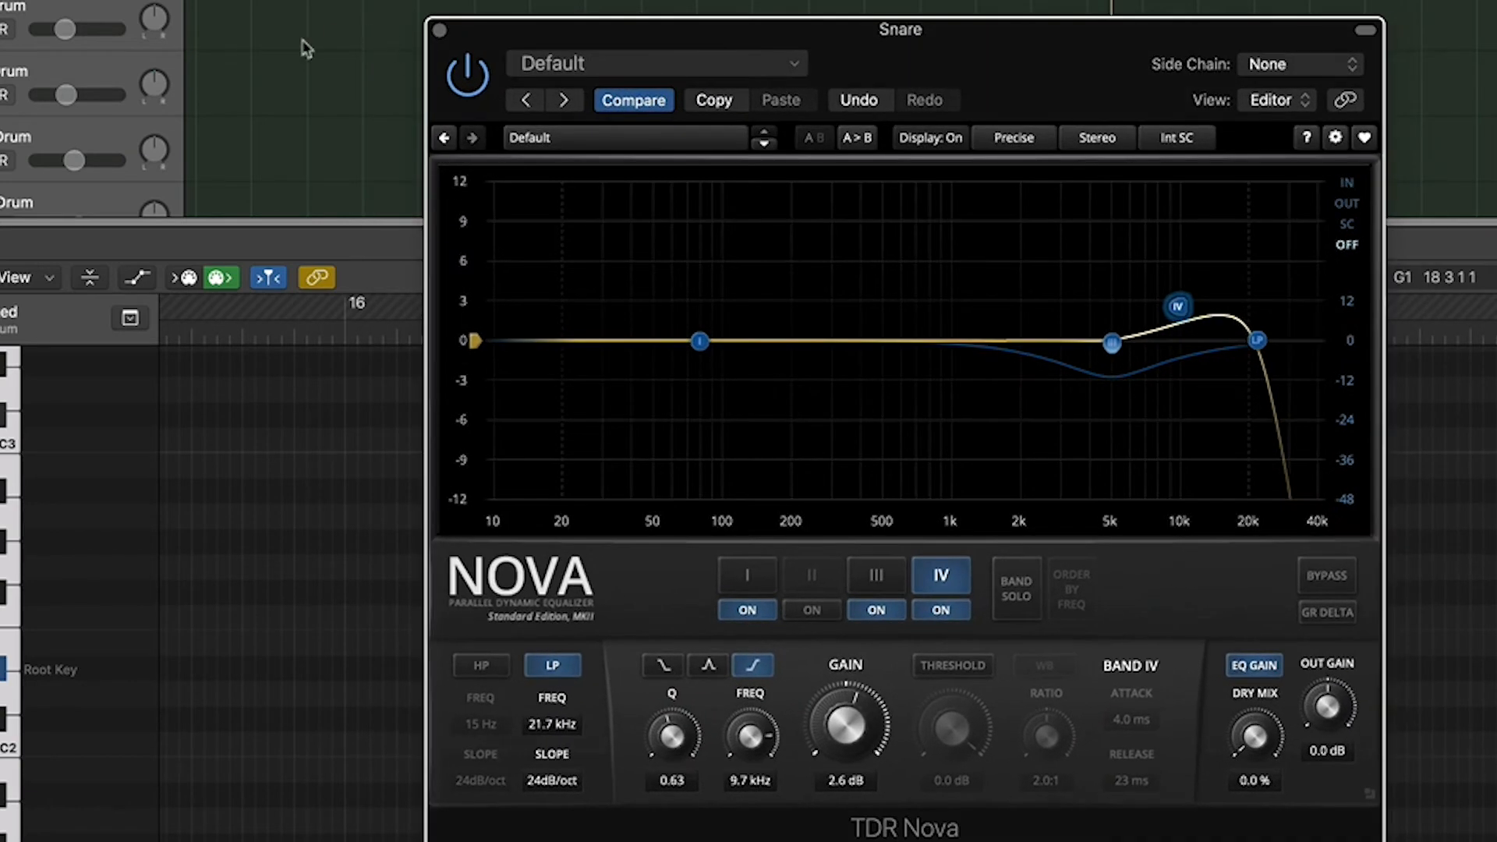
pyautogui.hscroll(5, 306, 49)
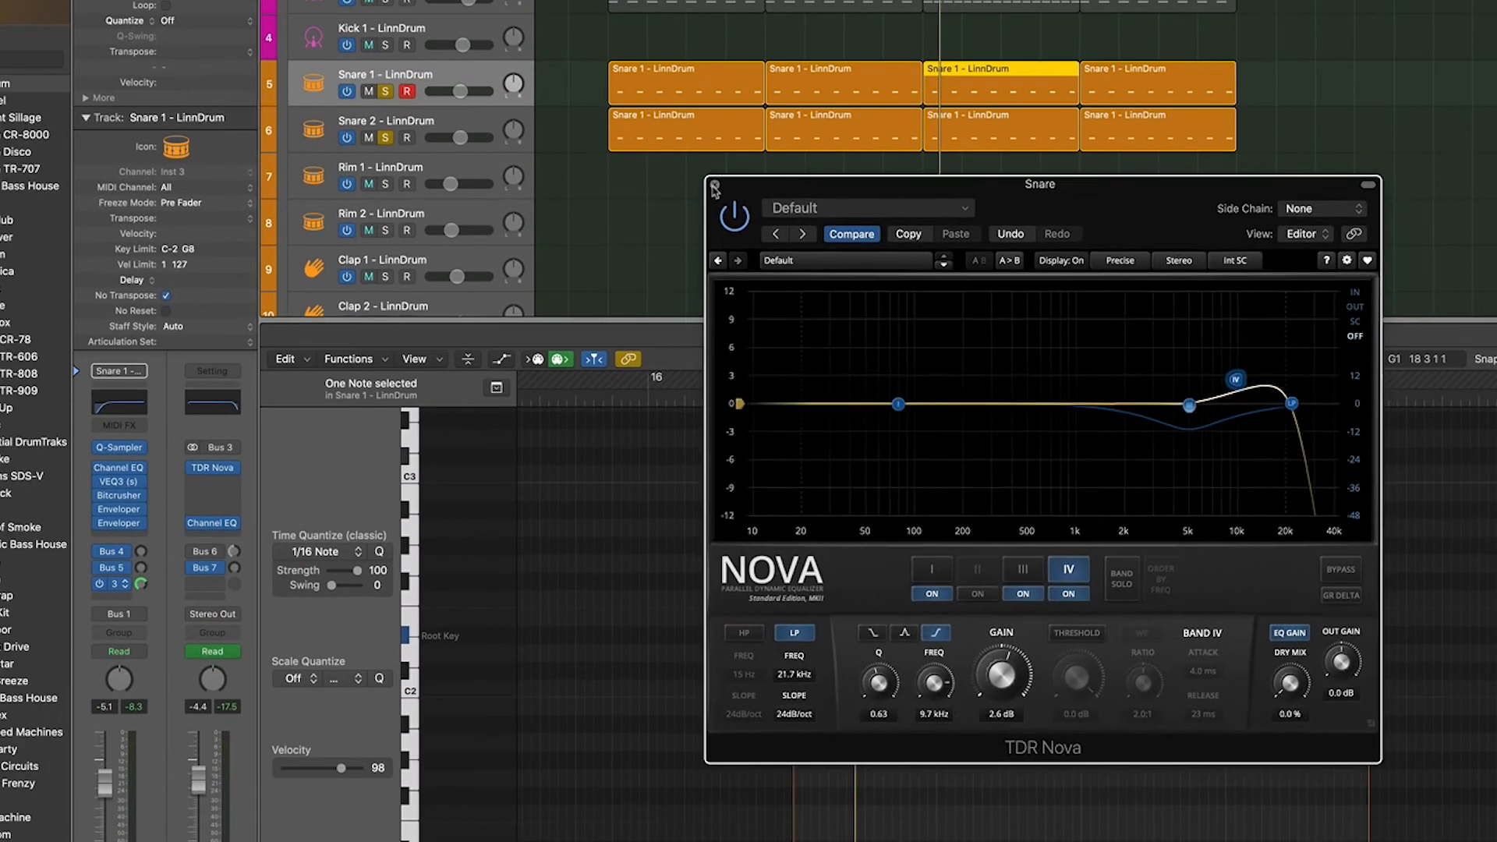
pyautogui.click(444, 32)
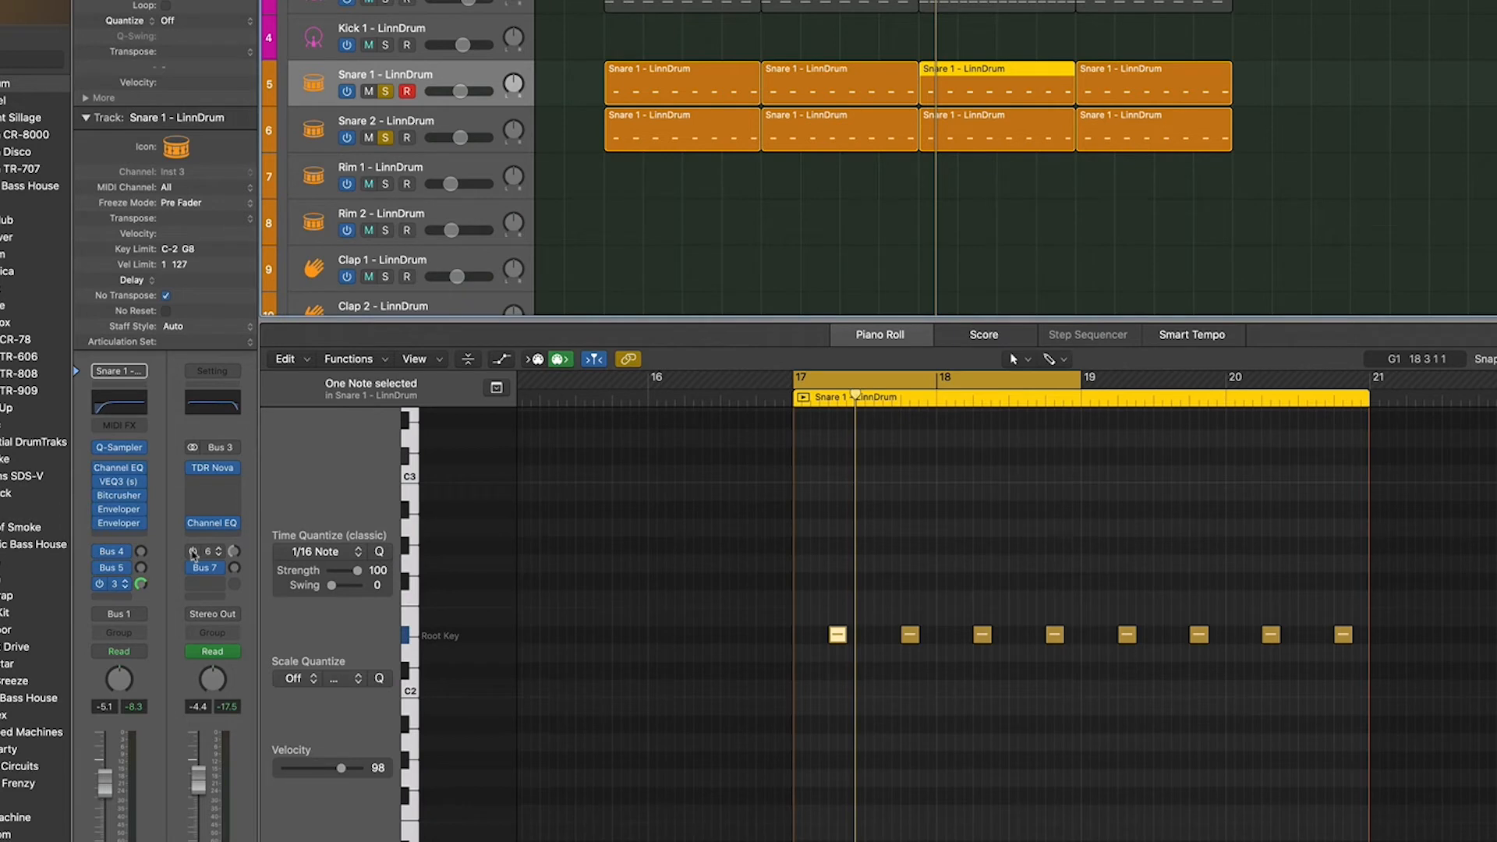
# Activate the Bus 6 send on the snare bus and show its Snare Verb 1 reverb channel as the selected track
pyautogui.click(207, 555)
pyautogui.click(191, 538)
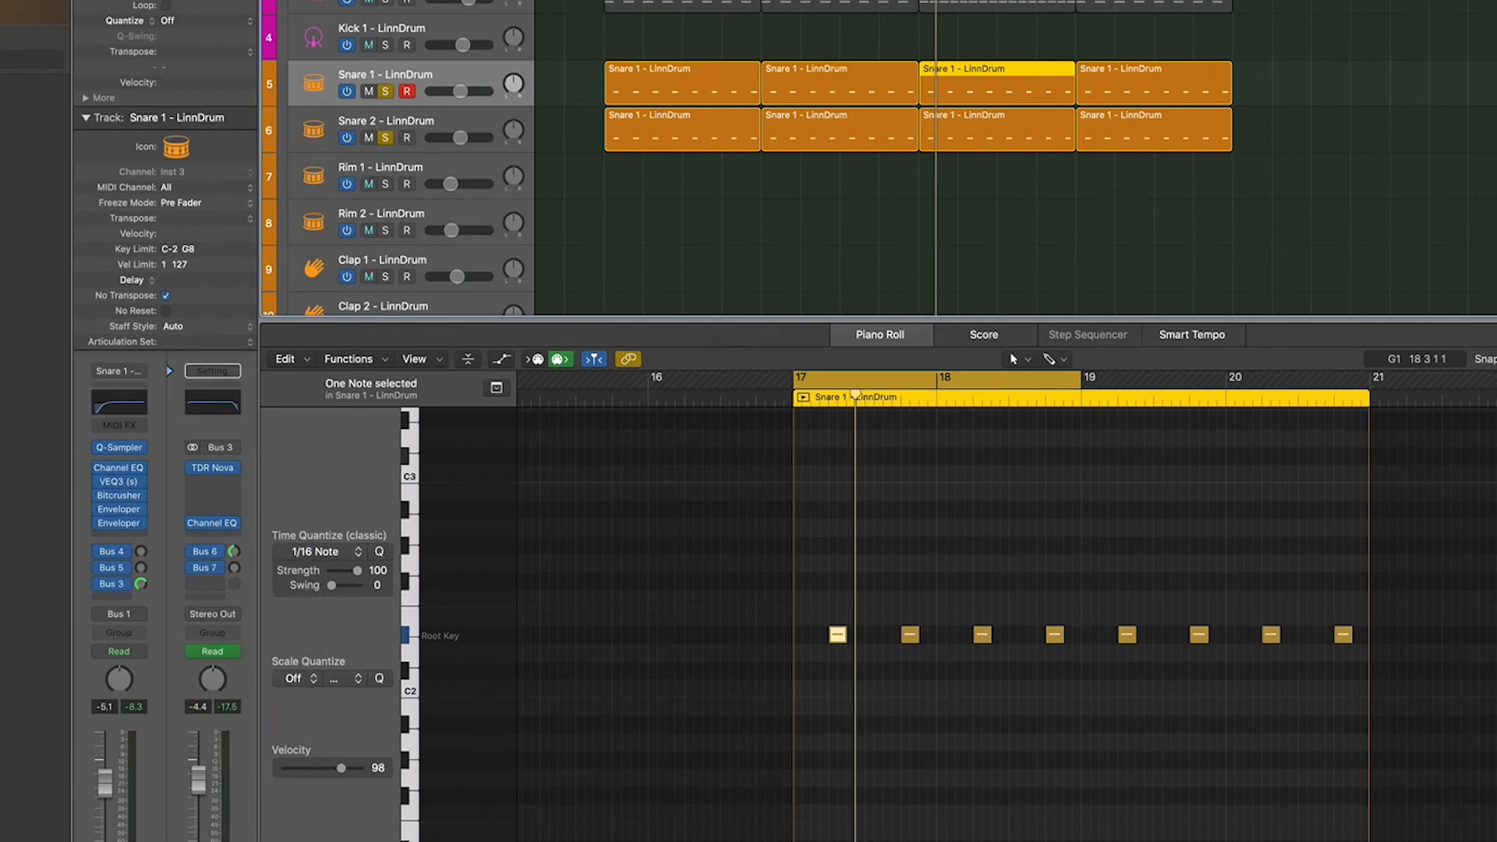
pyautogui.press('x')
pyautogui.hscroll(2, 1206, 540)
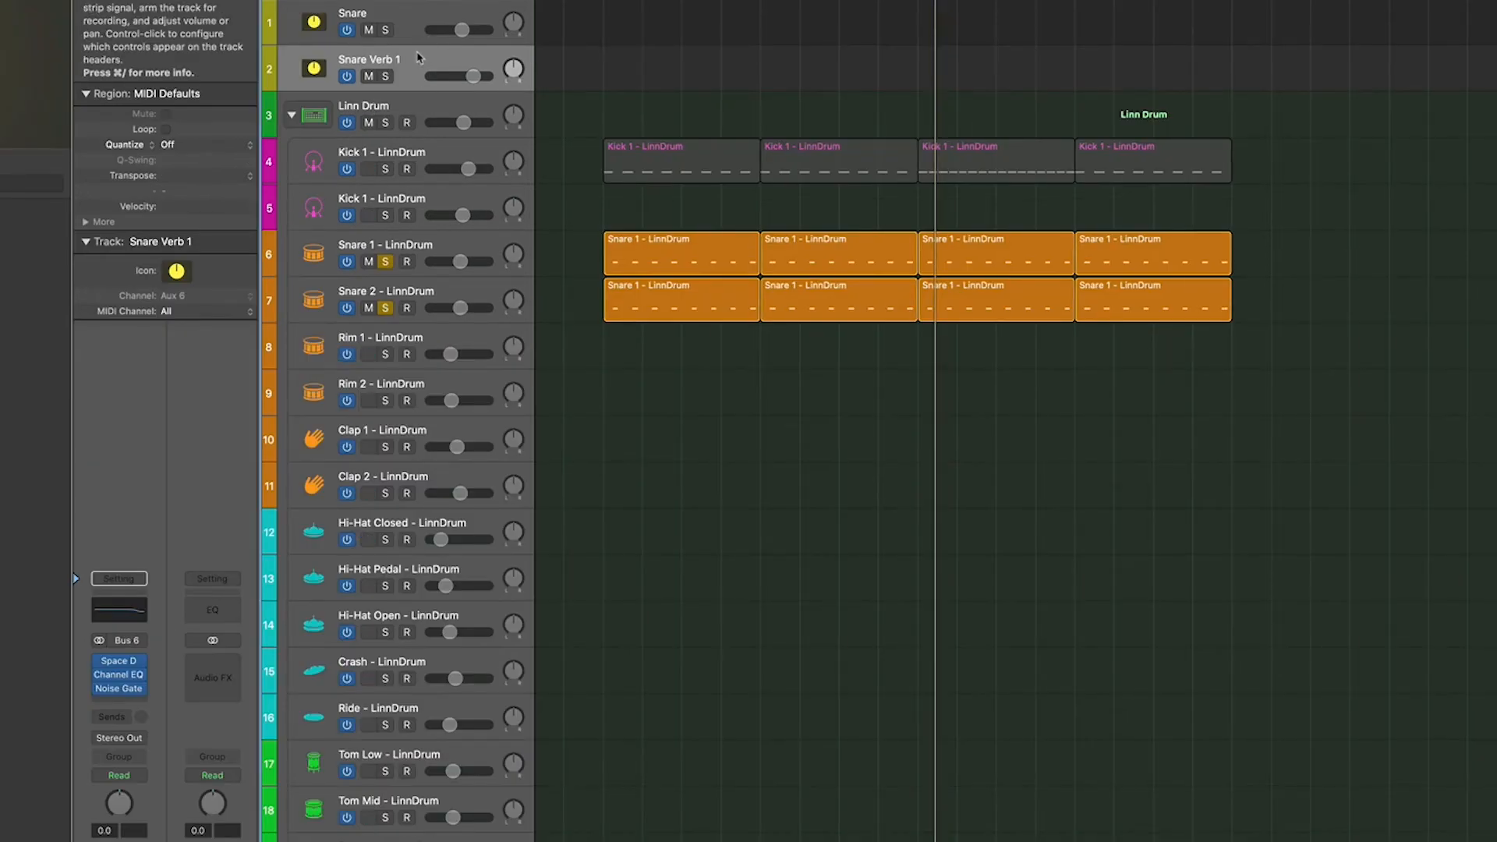
pyautogui.hscroll(-1, 418, 59)
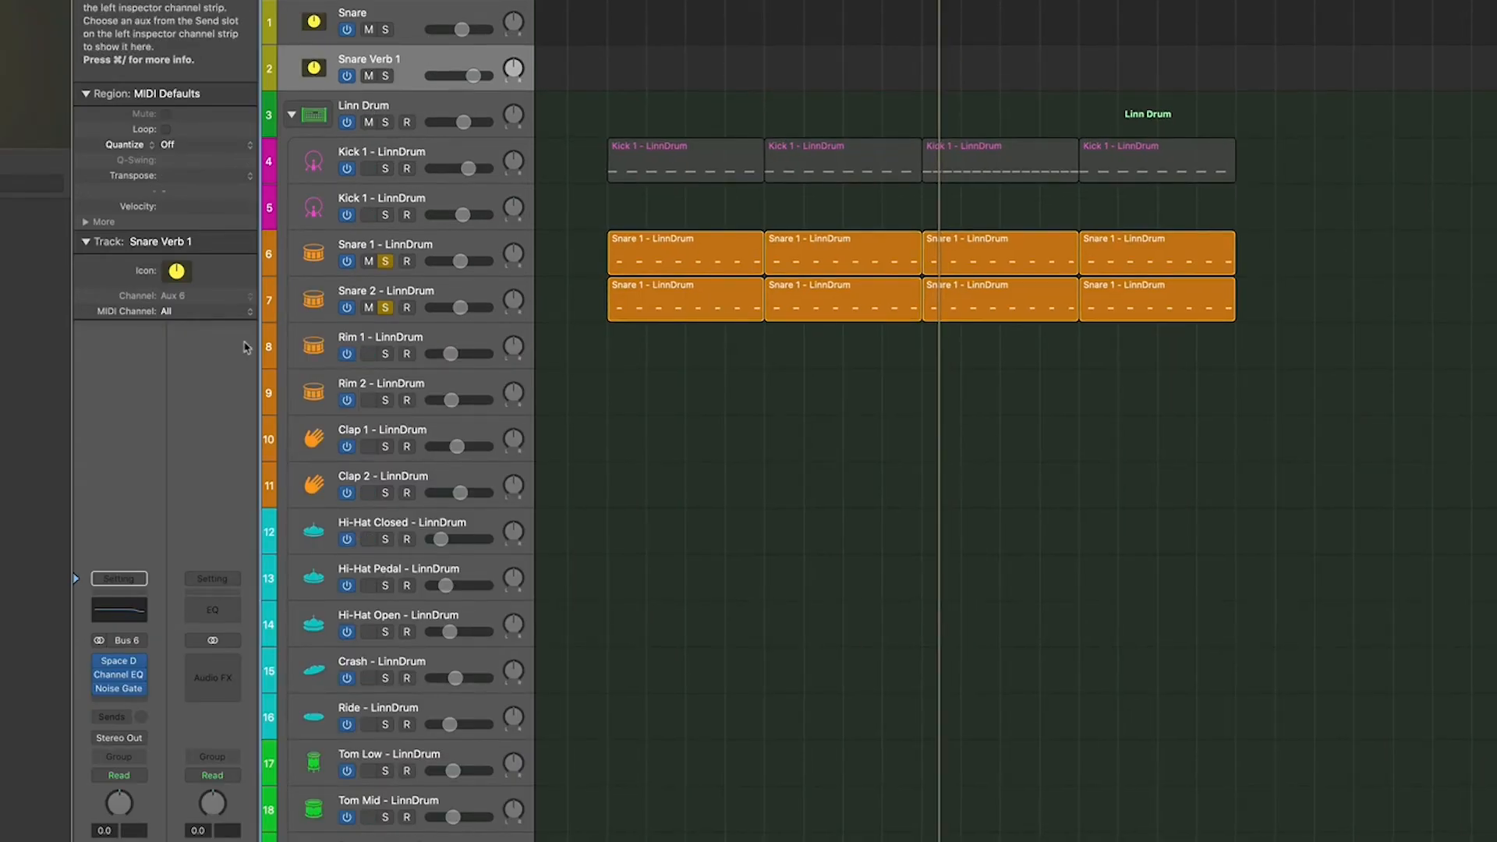
# Open Space Designer on Snare Verb 1 and choose the 02.6s Snare Plate preset from the large-space plate reverbs
pyautogui.click(118, 663)
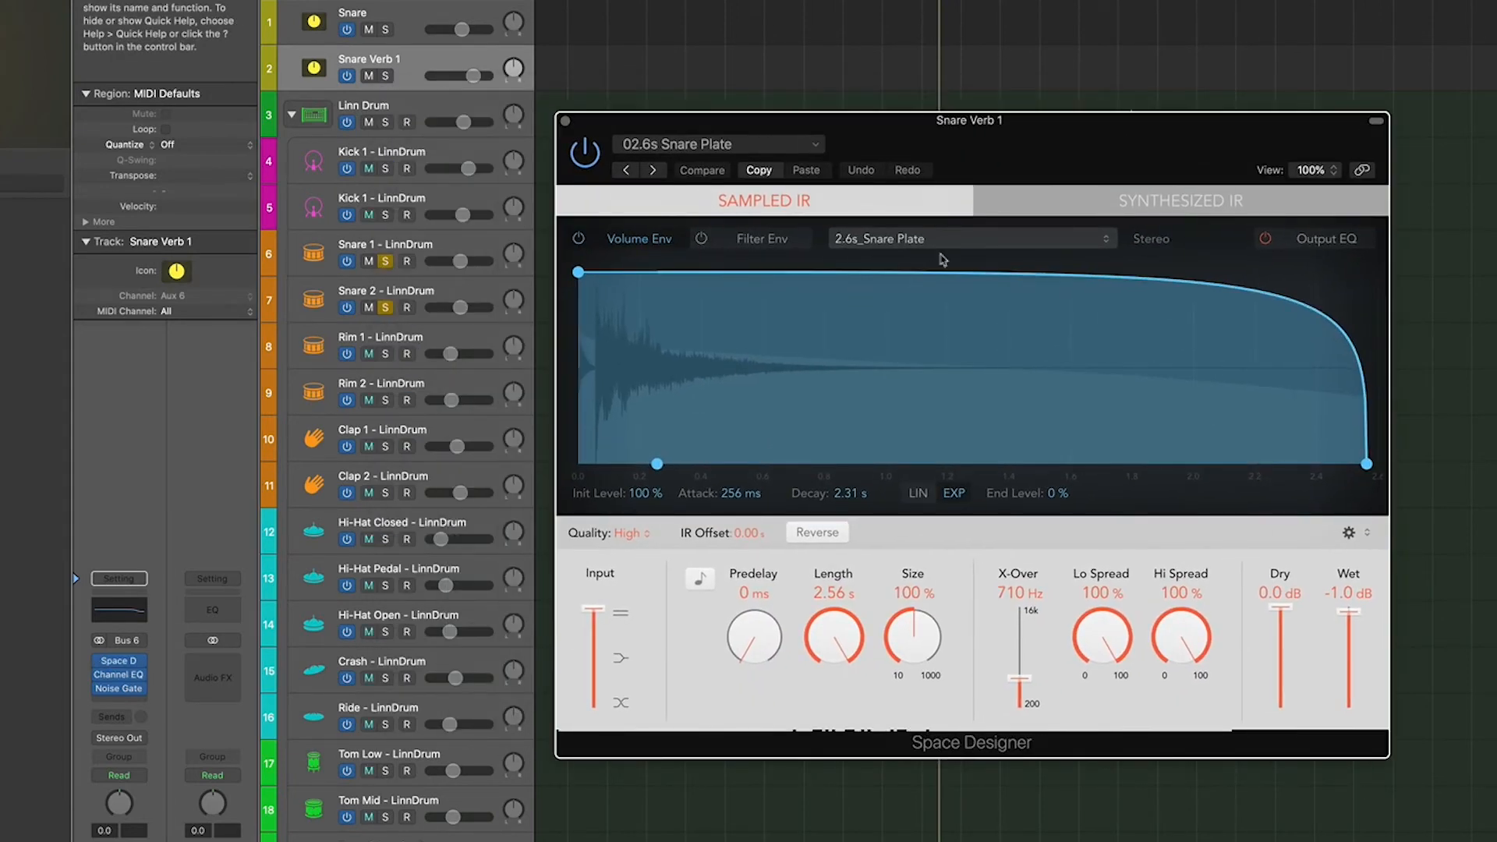
pyautogui.click(801, 150)
pyautogui.moveTo(807, 474)
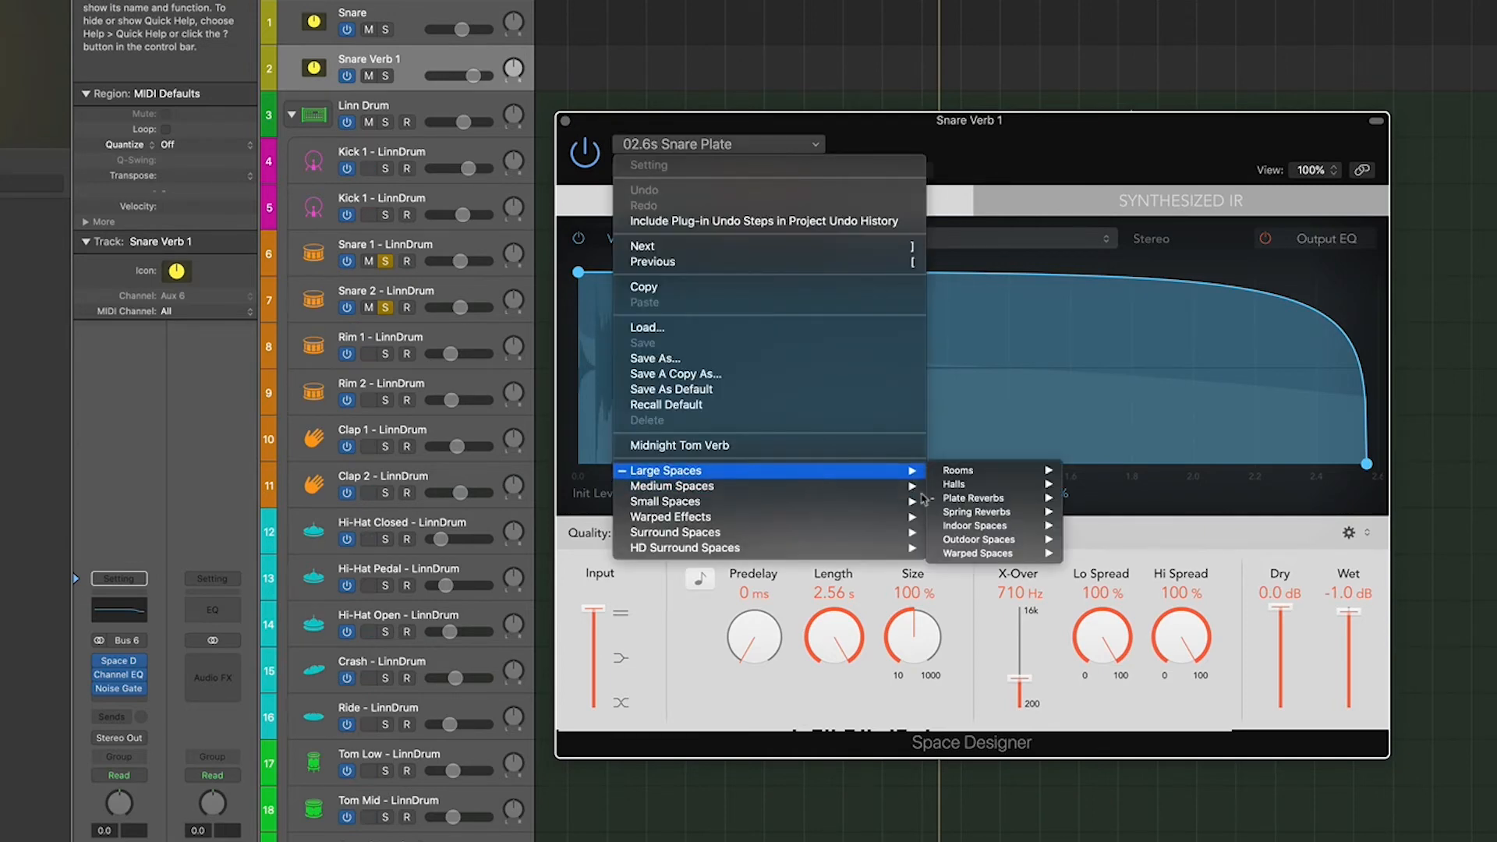
pyautogui.moveTo(983, 498)
pyautogui.click(1155, 558)
# Play the snares through Space Designer with the Channel EQ and Noise Gate bypassed, and close the reverb
pyautogui.moveTo(1106, 131); pyautogui.dragTo(1138, 214)
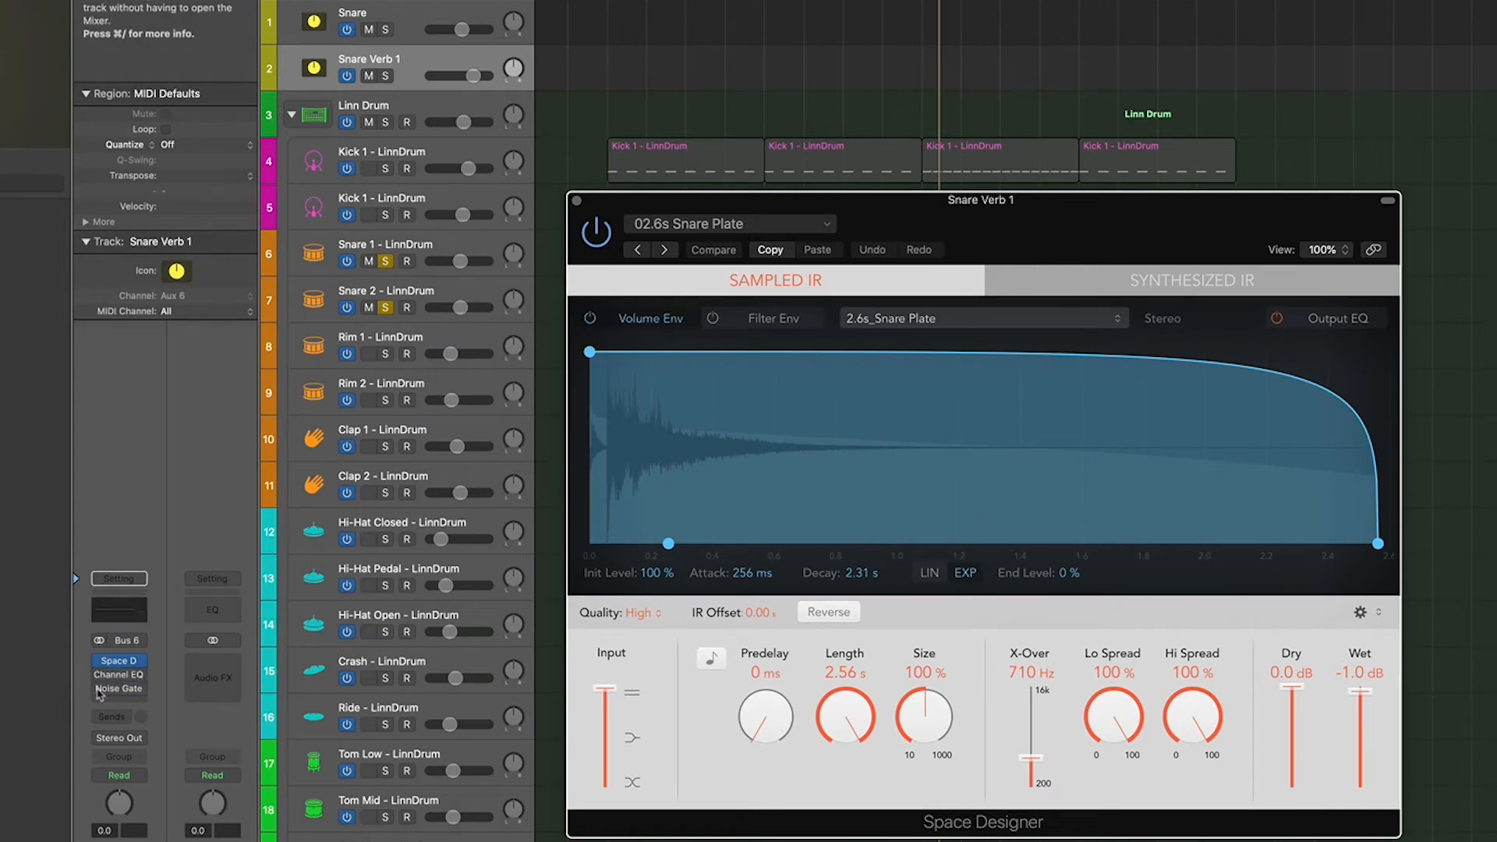
pyautogui.moveTo(947, 217); pyautogui.dragTo(998, 209)
pyautogui.press('space')
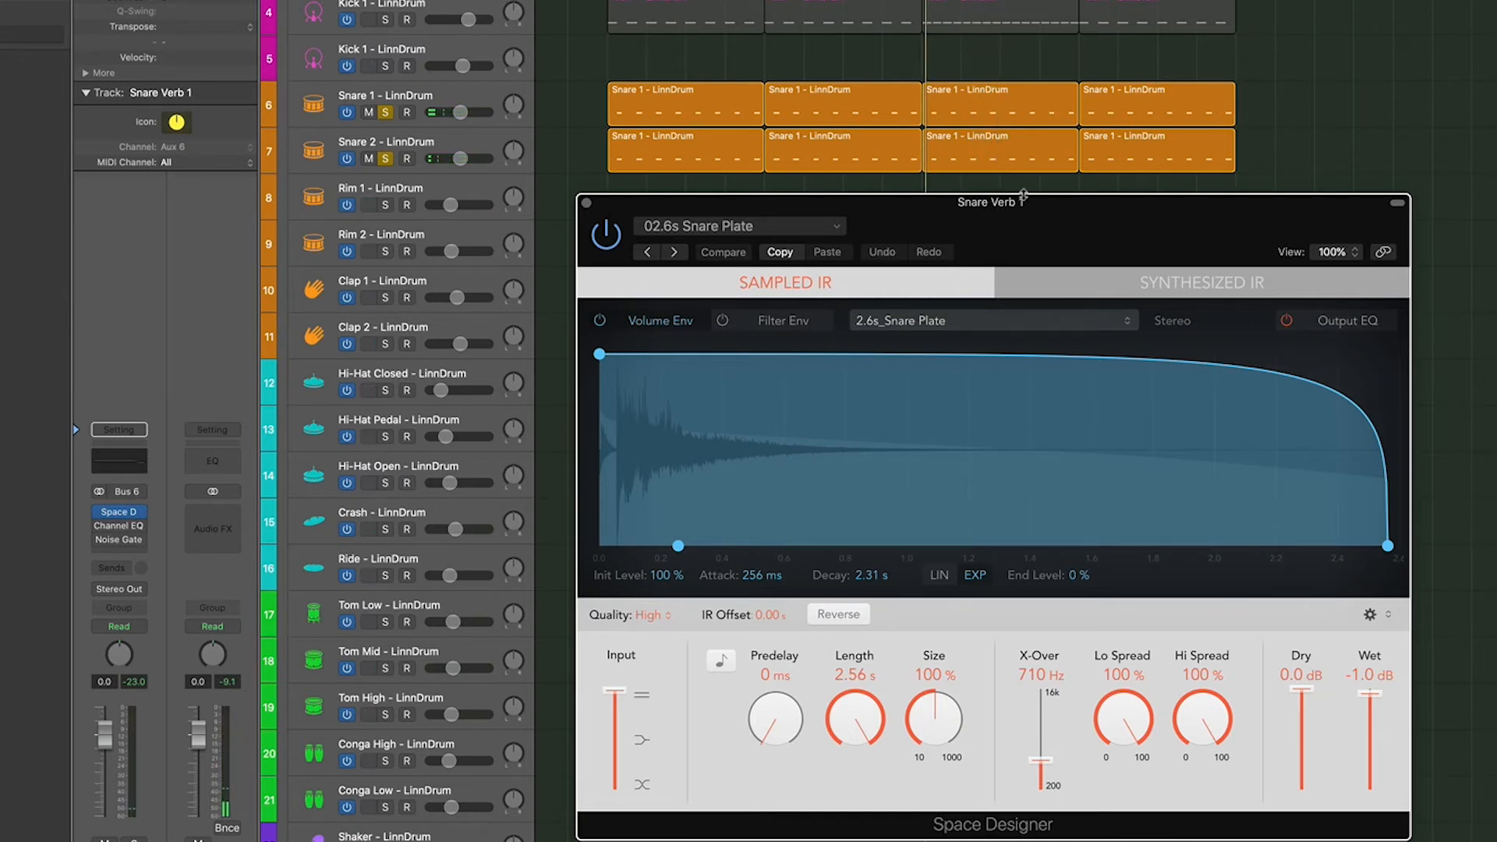
pyautogui.moveTo(1045, 204)
pyautogui.mouseDown()
pyautogui.moveTo(1054, 245)
pyautogui.moveTo(1069, 195)
pyautogui.mouseUp()
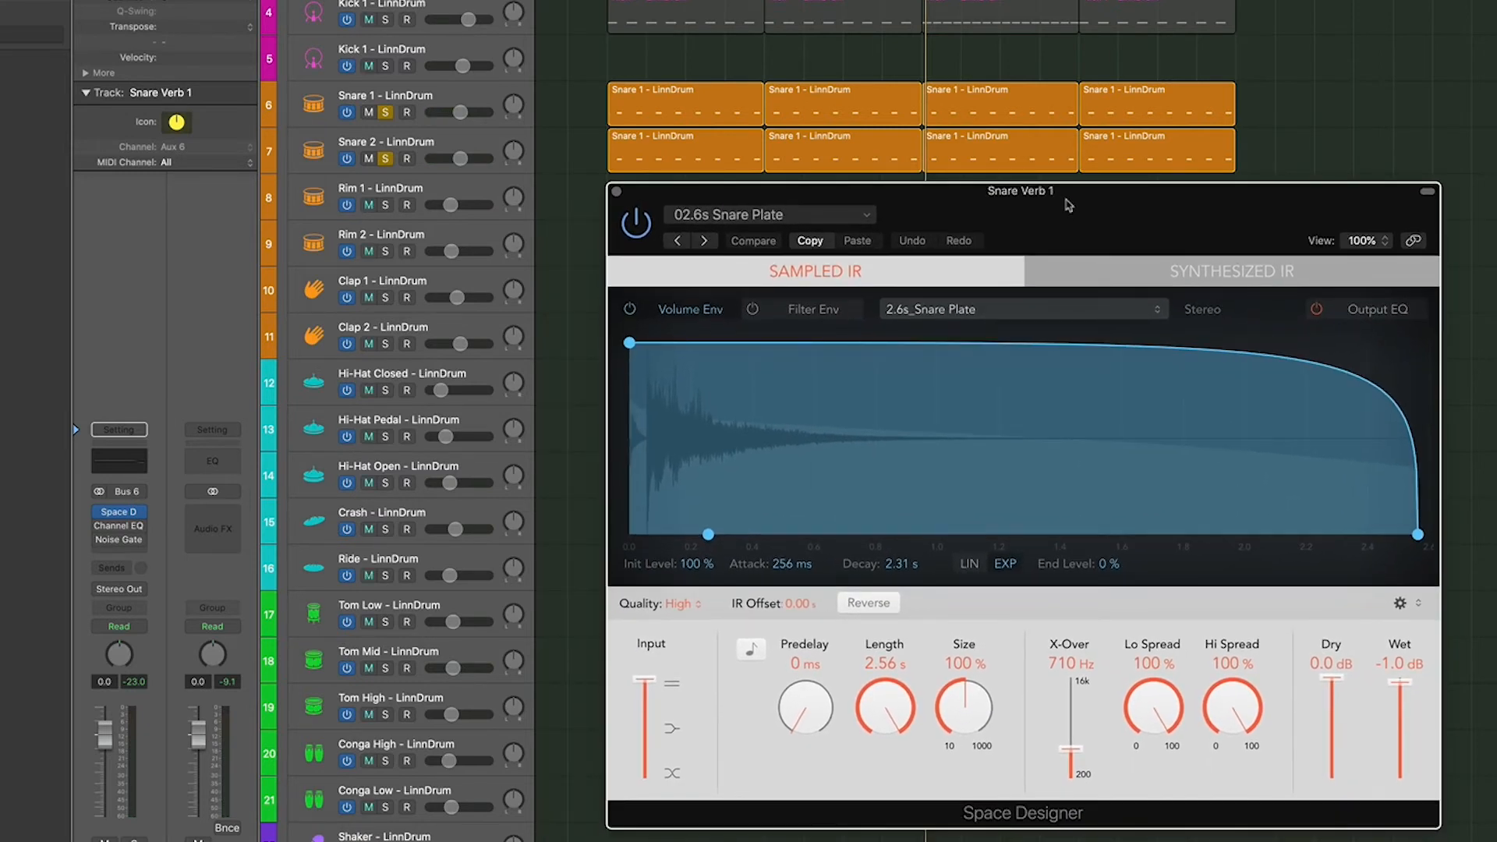
pyautogui.moveTo(98, 527)
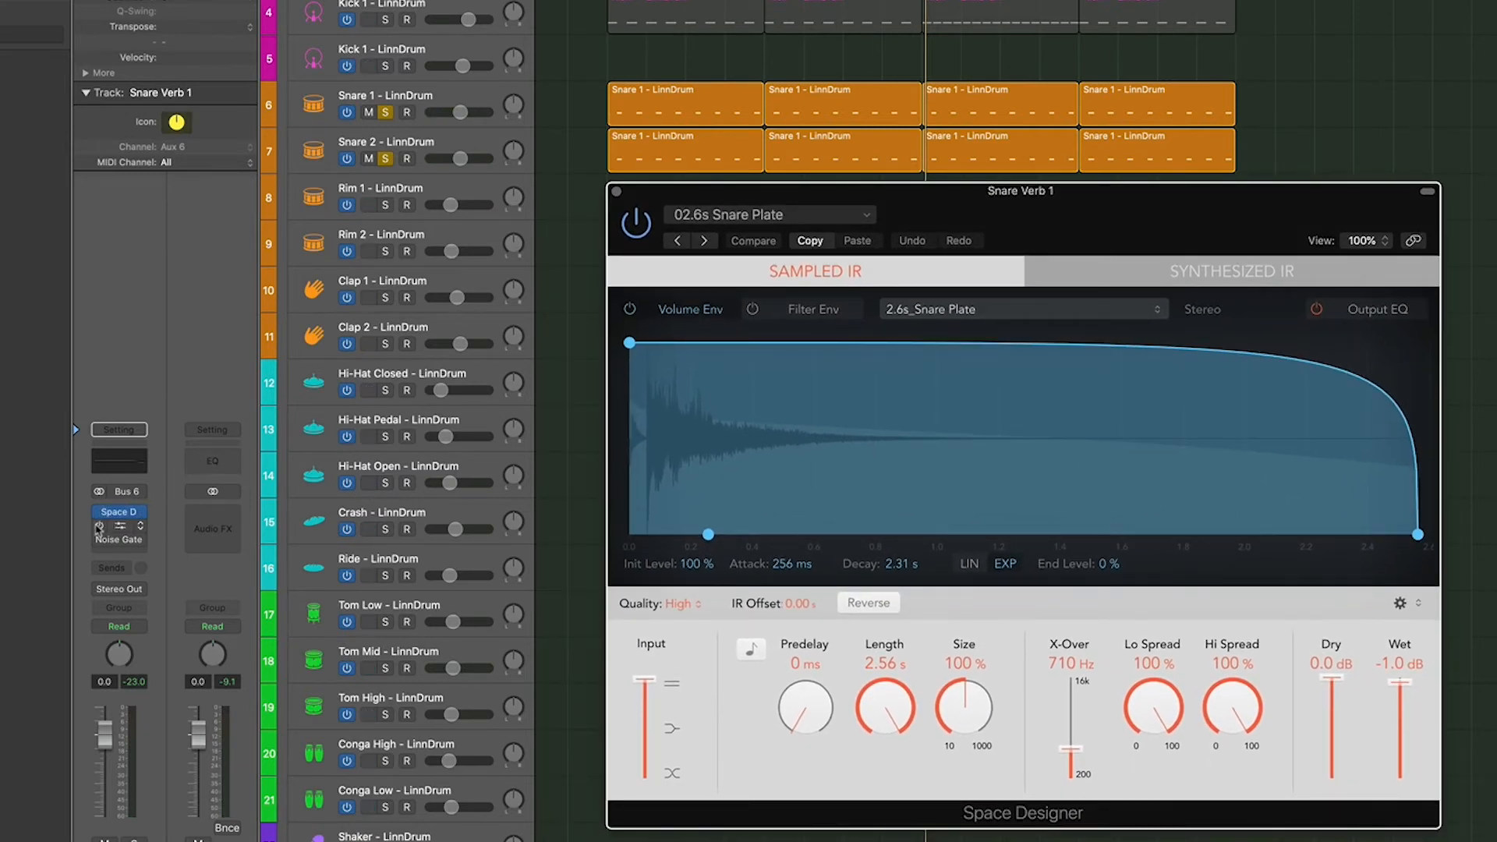
pyautogui.click(616, 192)
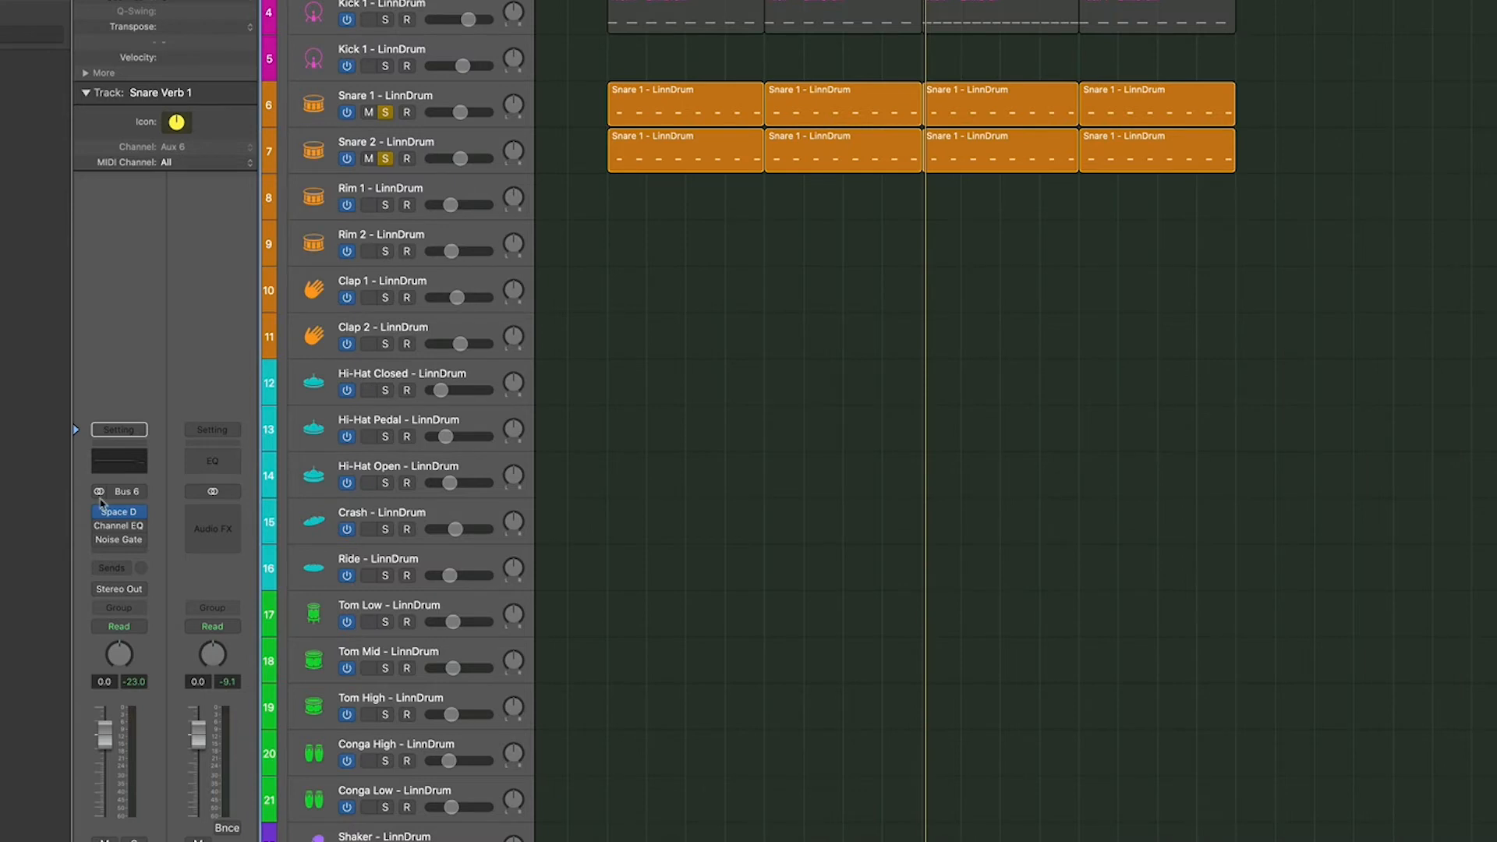
# Examine the high-shelf cut in the Channel EQ on Snare Verb 1 and close the EQ
pyautogui.moveTo(99, 528)
pyautogui.click(106, 527)
pyautogui.moveTo(1181, 310); pyautogui.dragTo(1163, 320)
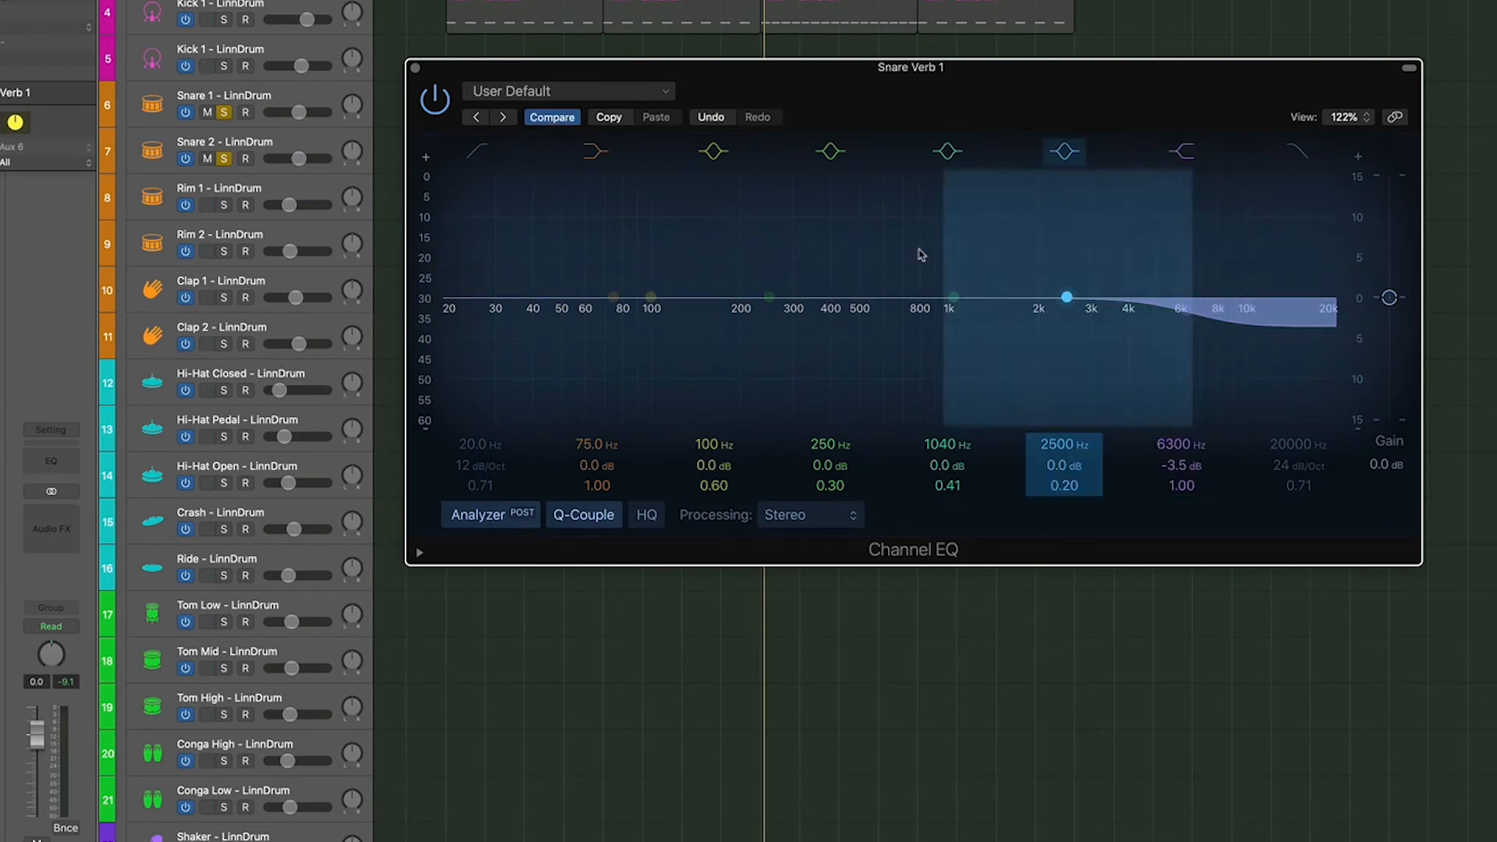
pyautogui.click(416, 70)
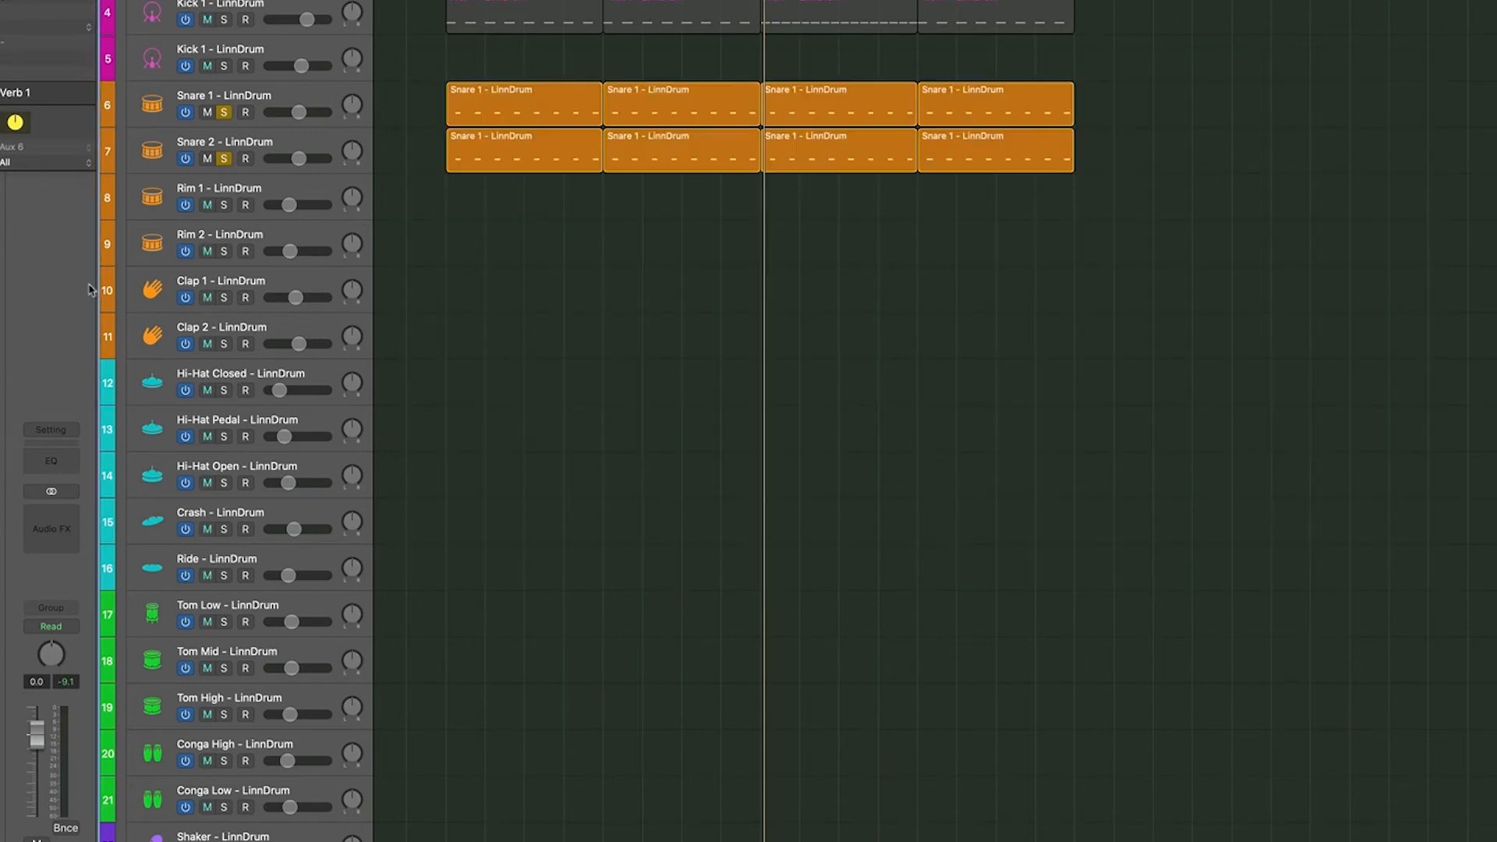
# Open the Noise Gate on Snare Verb 1, set its release to about 709 ms, and play the snares
pyautogui.click(1, 526)
pyautogui.moveTo(706, 0); pyautogui.dragTo(952, 237)
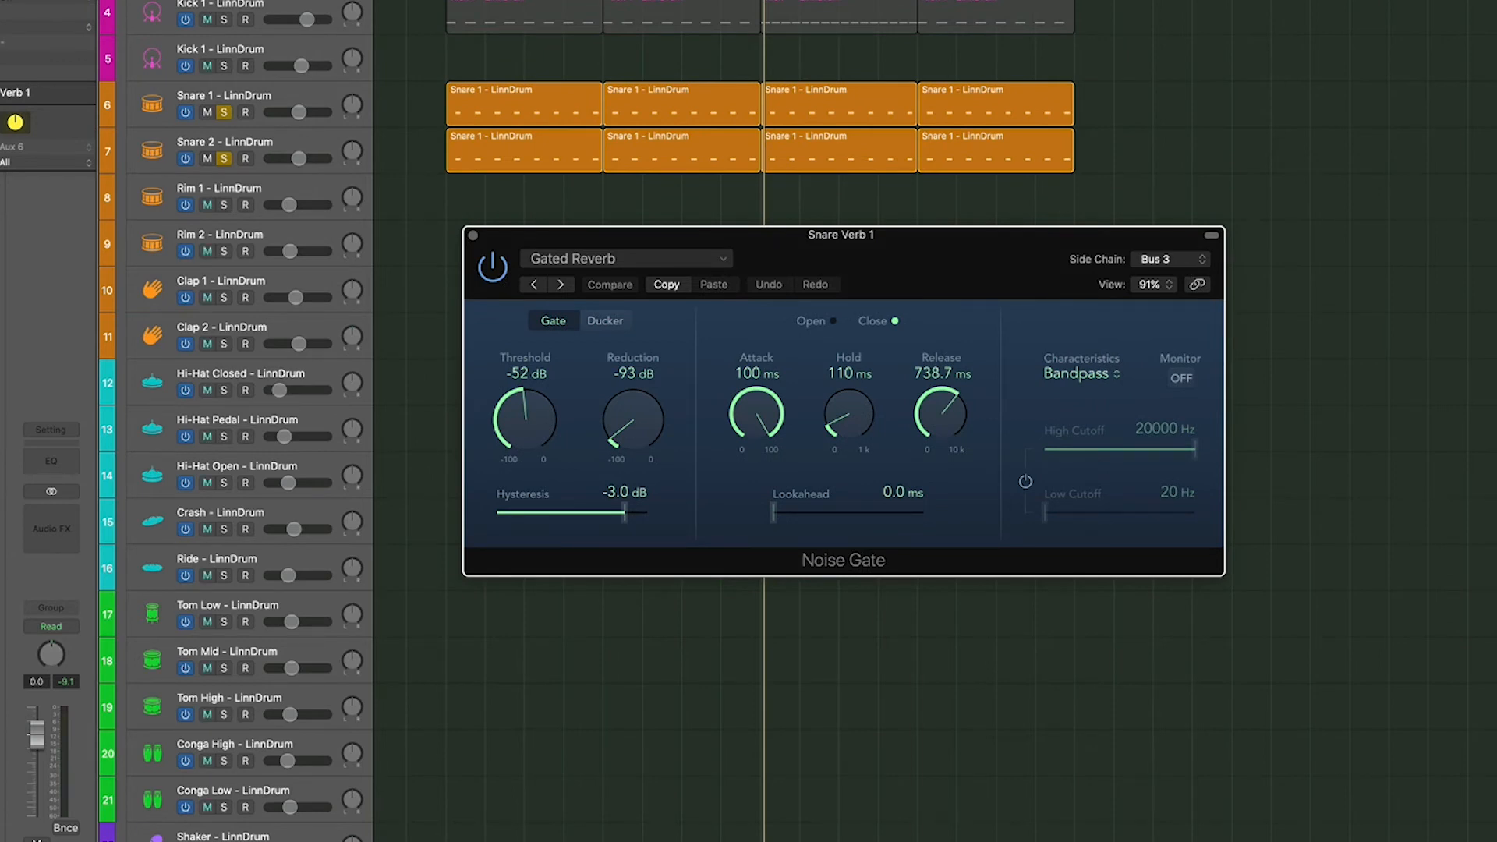
pyautogui.click(702, 1)
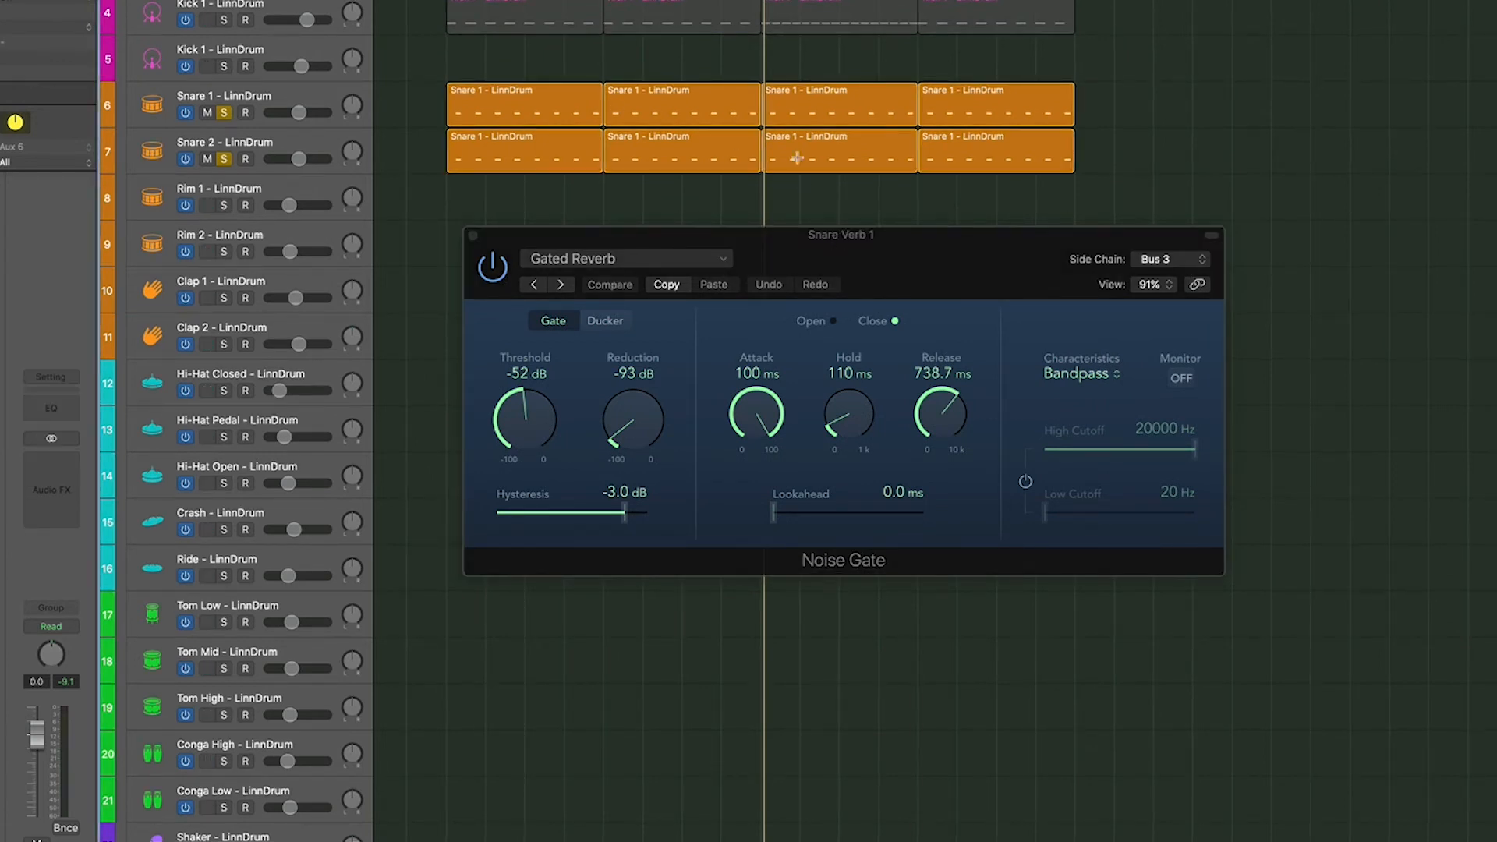
pyautogui.click(831, 226)
pyautogui.moveTo(919, 251); pyautogui.dragTo(895, 219)
pyautogui.moveTo(829, 399); pyautogui.dragTo(827, 399)
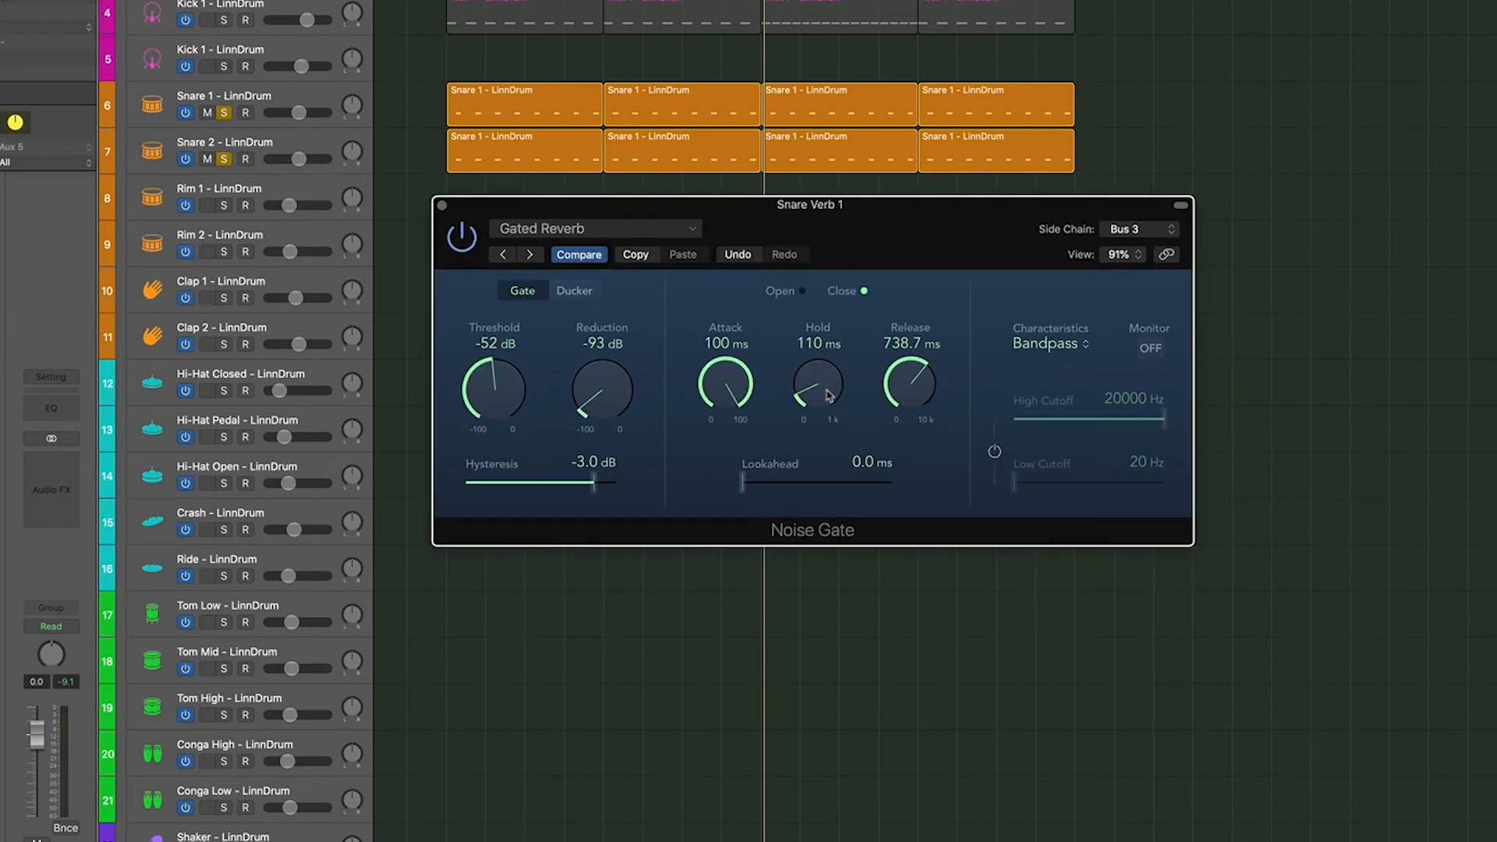
pyautogui.moveTo(917, 384); pyautogui.dragTo(918, 386)
pyautogui.moveTo(873, 219); pyautogui.dragTo(871, 259)
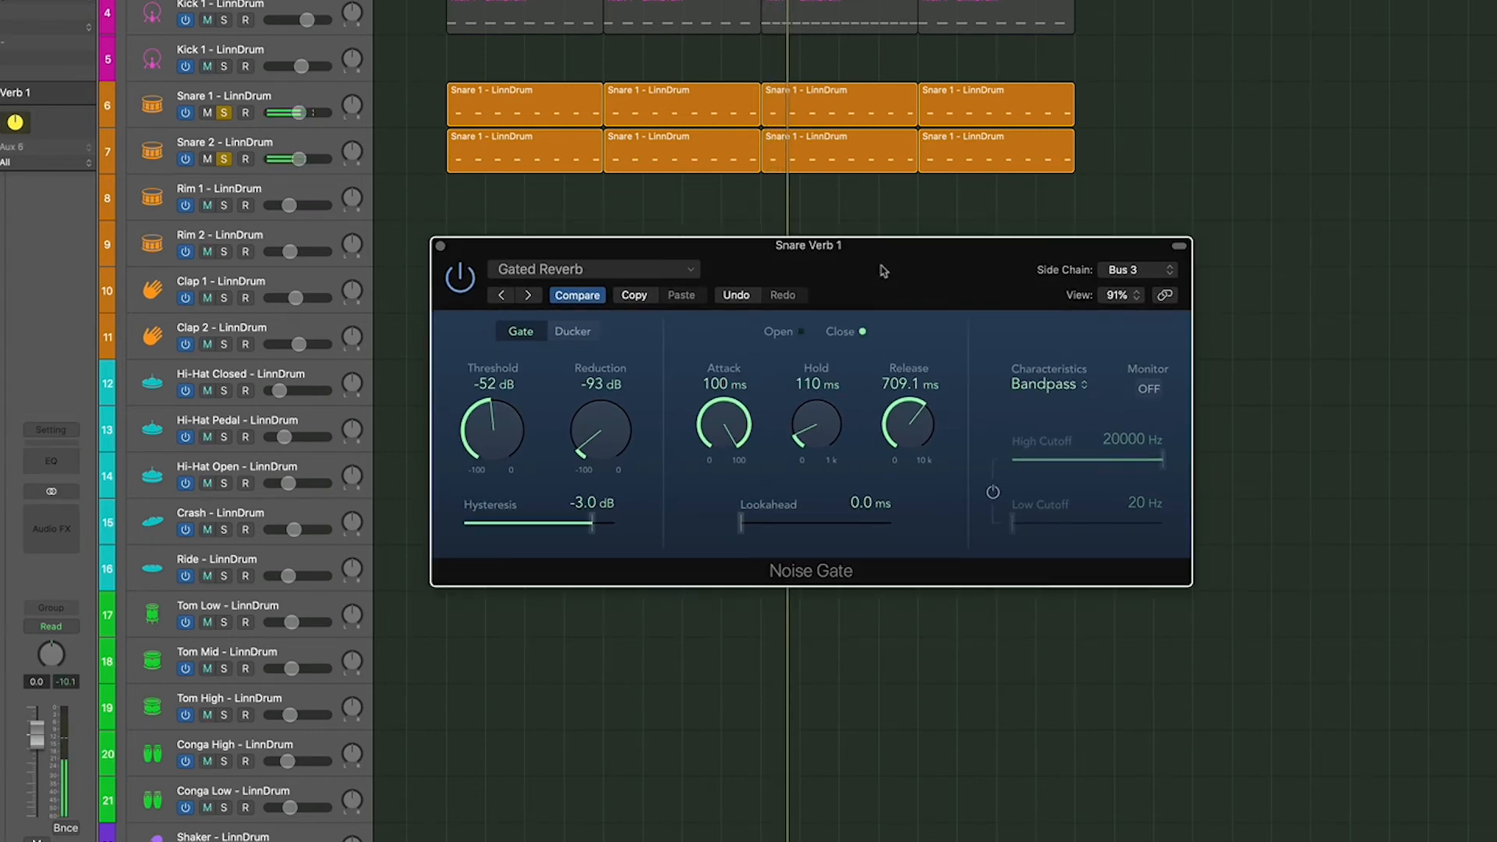
# Try the Noise Gate with release times from about 49 ms to 3611 ms, settling near 653 ms with a 230 ms hold
pyautogui.moveTo(908, 425); pyautogui.dragTo(888, 502)
pyautogui.moveTo(908, 449)
pyautogui.mouseDown()
pyautogui.moveTo(909, 433)
pyautogui.moveTo(895, 444)
pyautogui.mouseUp()
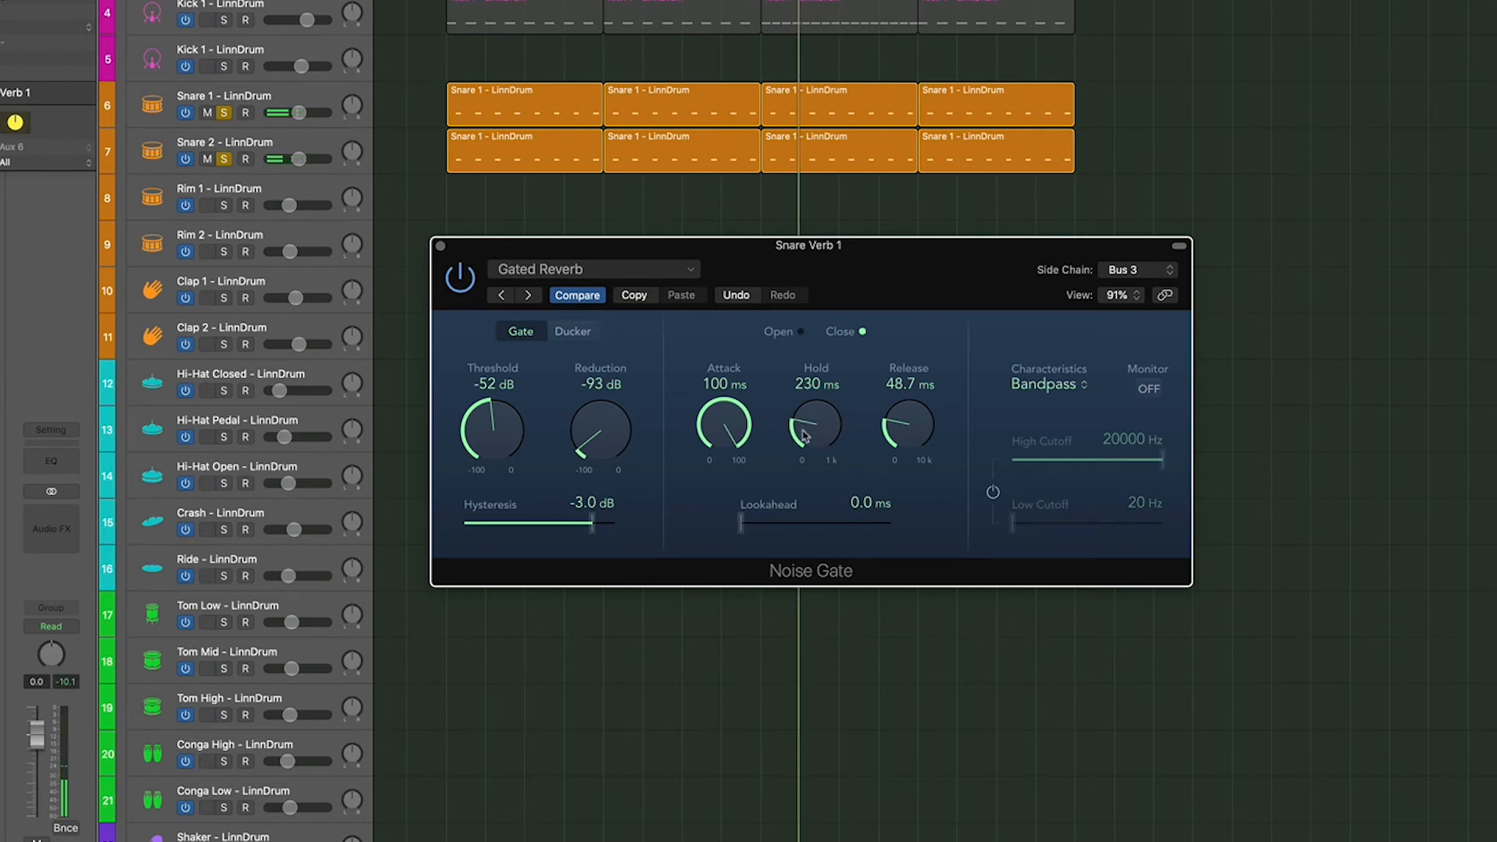
pyautogui.moveTo(929, 433); pyautogui.dragTo(920, 390)
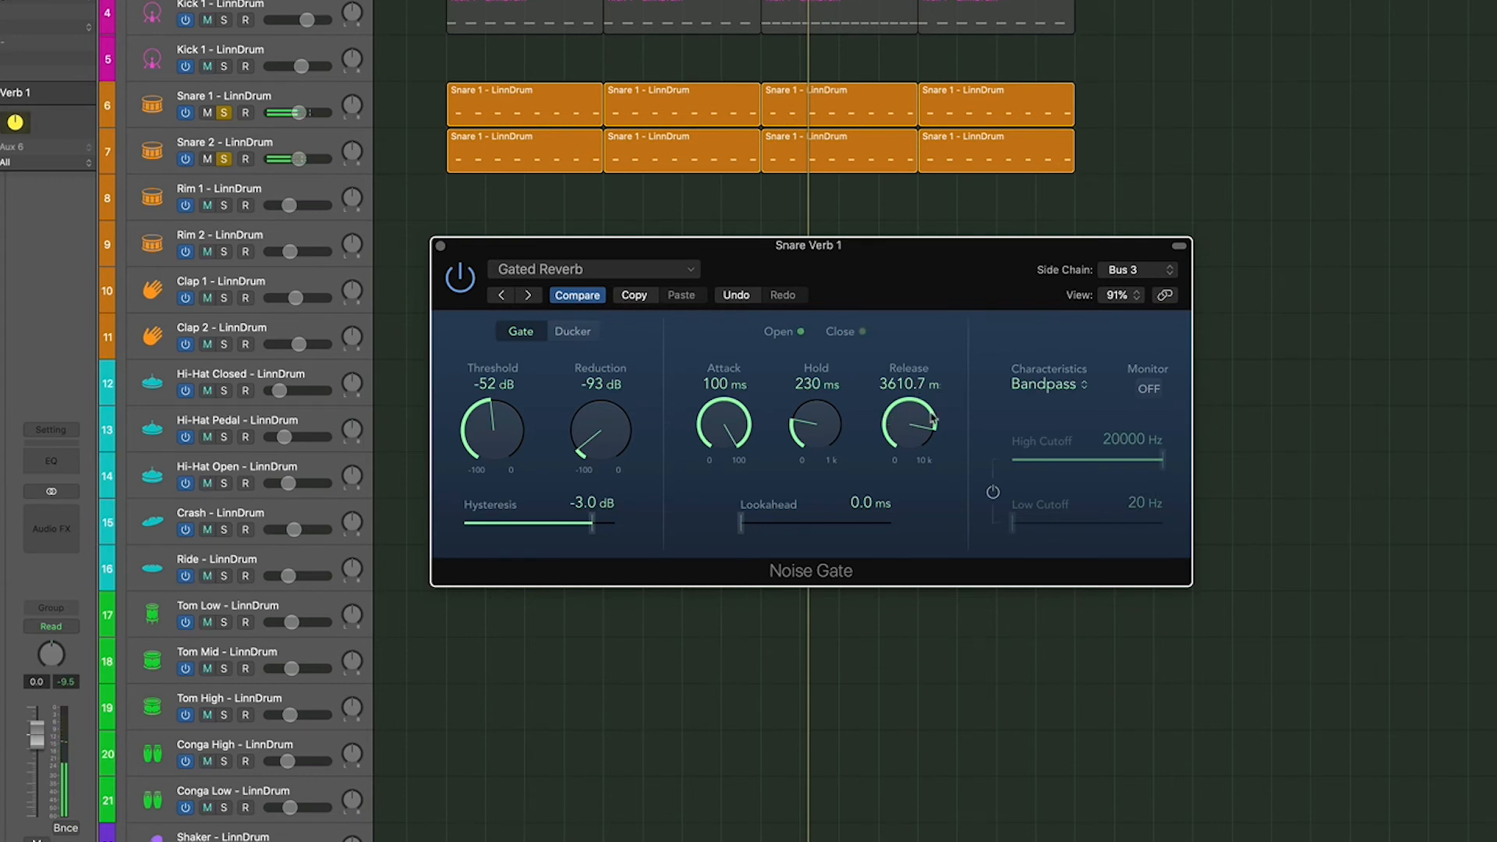
pyautogui.moveTo(923, 447); pyautogui.dragTo(918, 468)
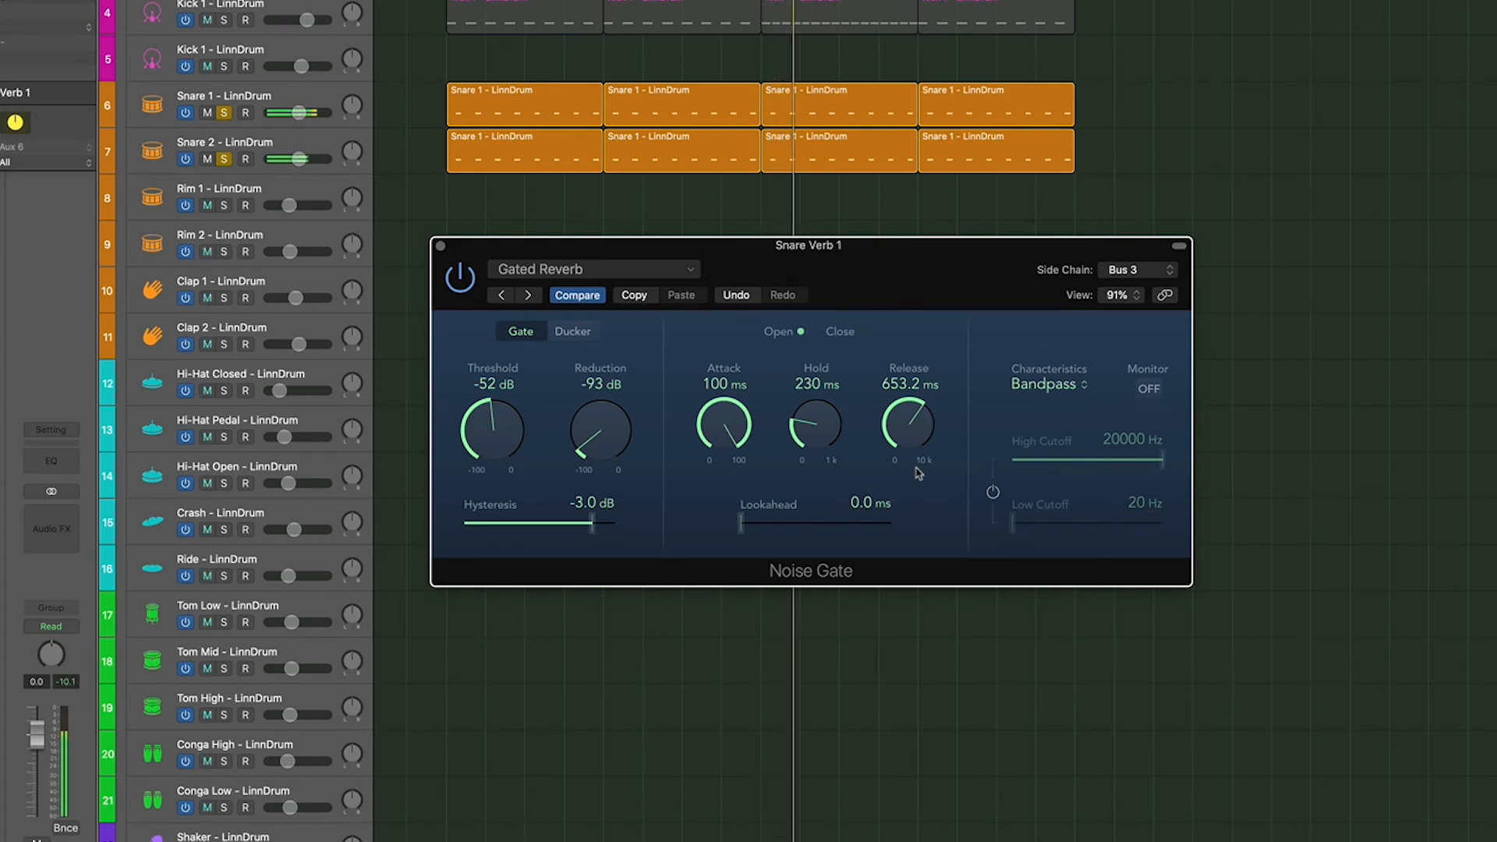
# Fine-tune the Noise Gate on Snare Verb 1 with the kick playing, setting hold to 200 ms and release to about 627 ms
pyautogui.moveTo(930, 258); pyautogui.dragTo(1189, 280)
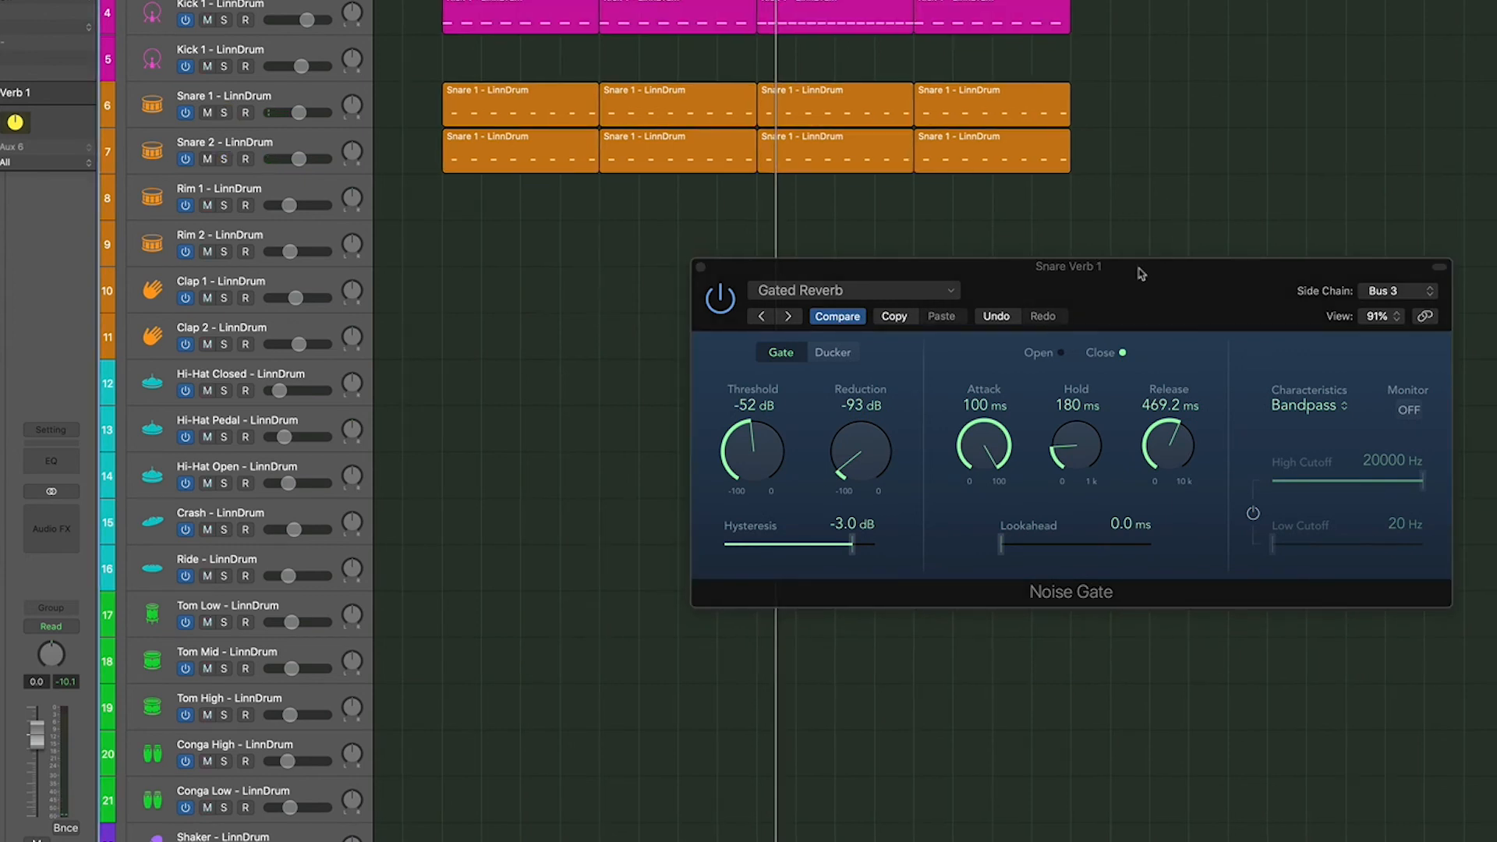
pyautogui.moveTo(1140, 273); pyautogui.dragTo(853, 265)
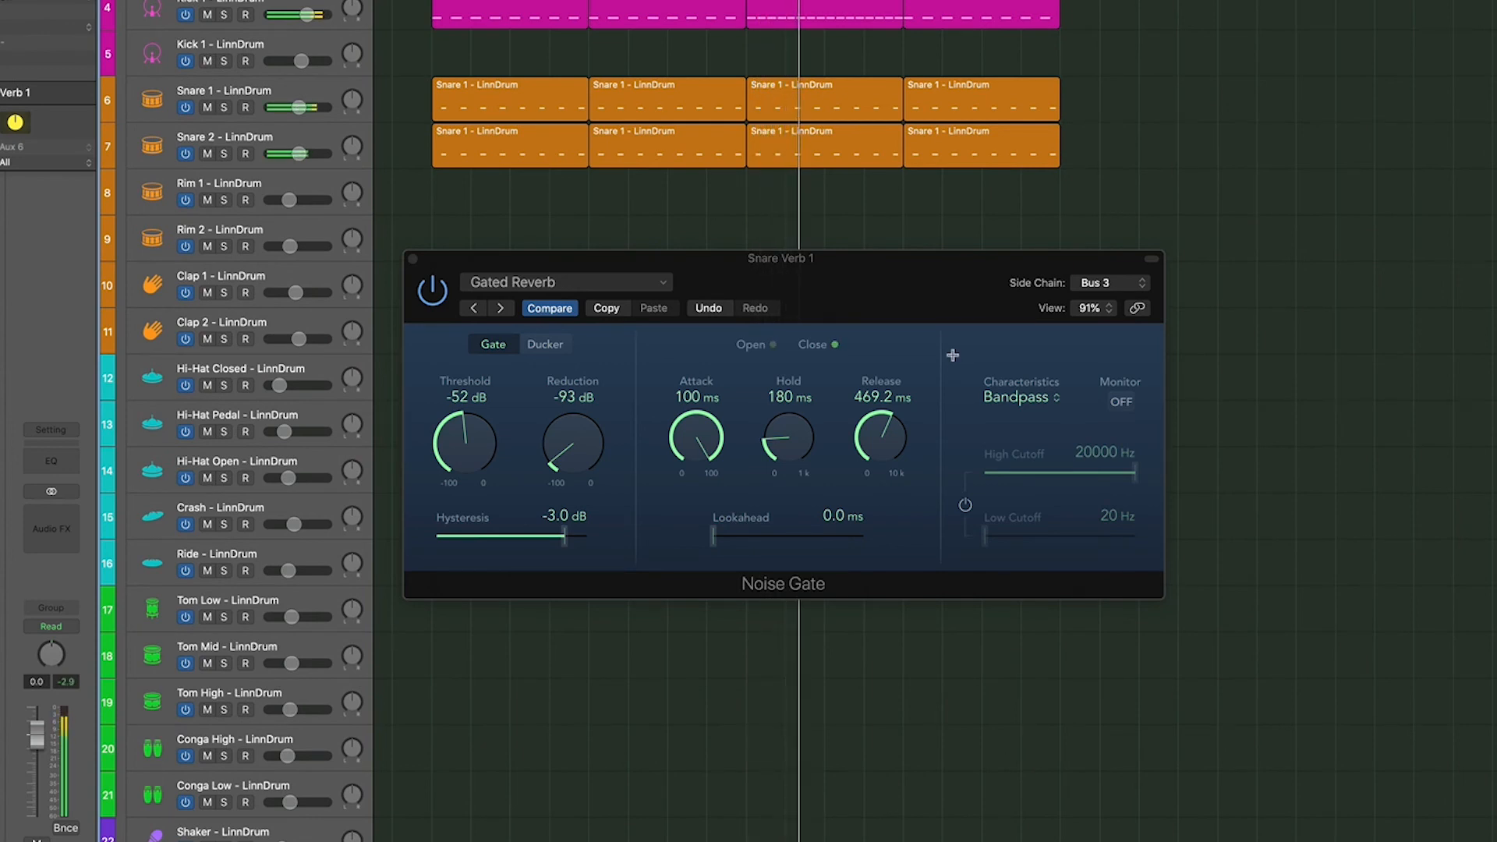
pyautogui.moveTo(793, 448); pyautogui.dragTo(792, 445)
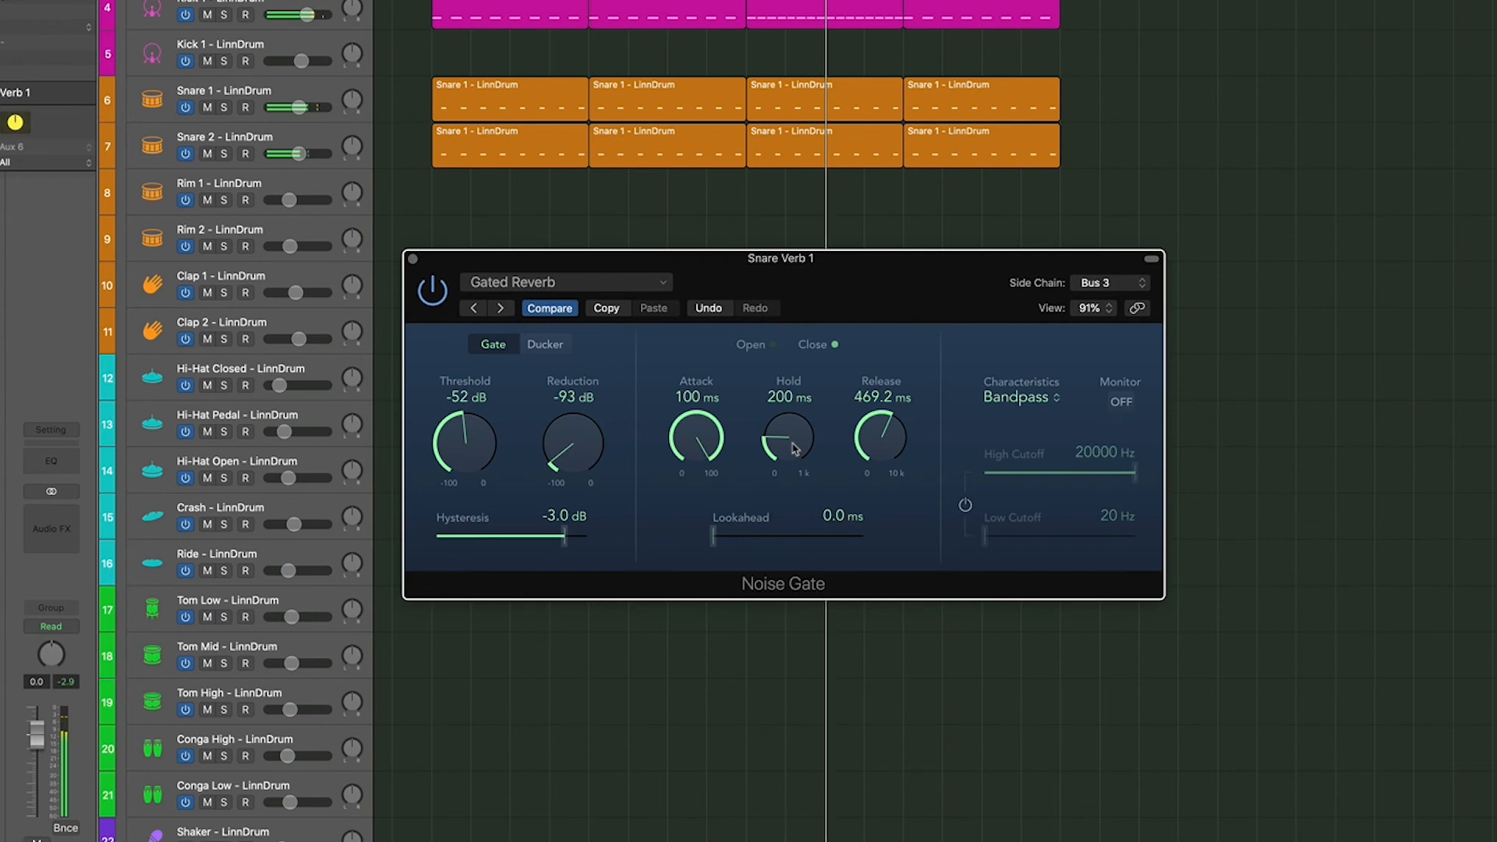
pyautogui.moveTo(902, 452); pyautogui.dragTo(902, 444)
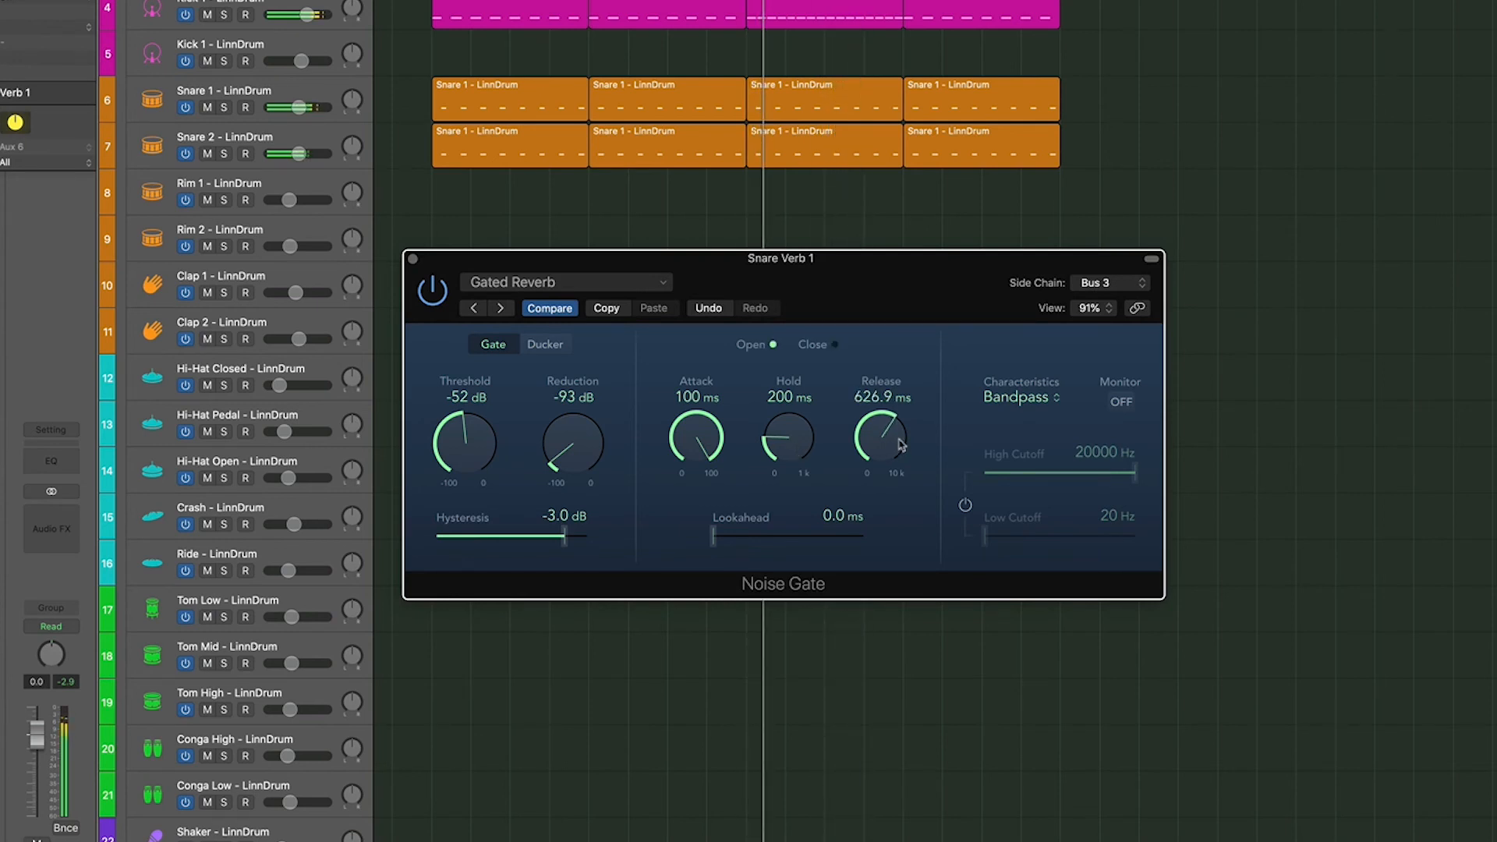
pyautogui.click(688, 210)
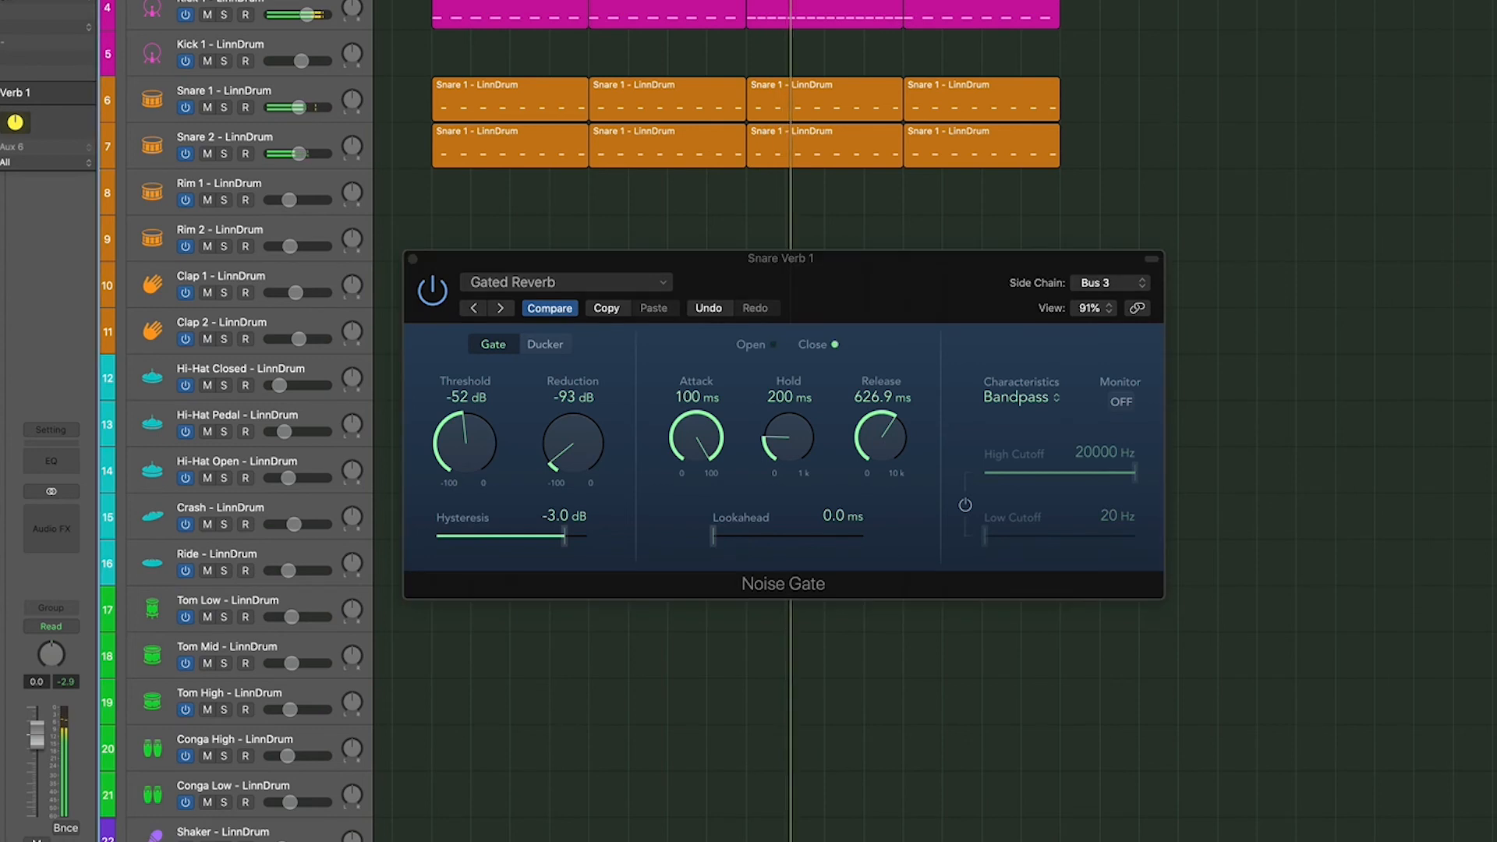
# Select the Snare 1 and Snare 2 tracks together and raise their volume slightly
pyautogui.click(310, 117)
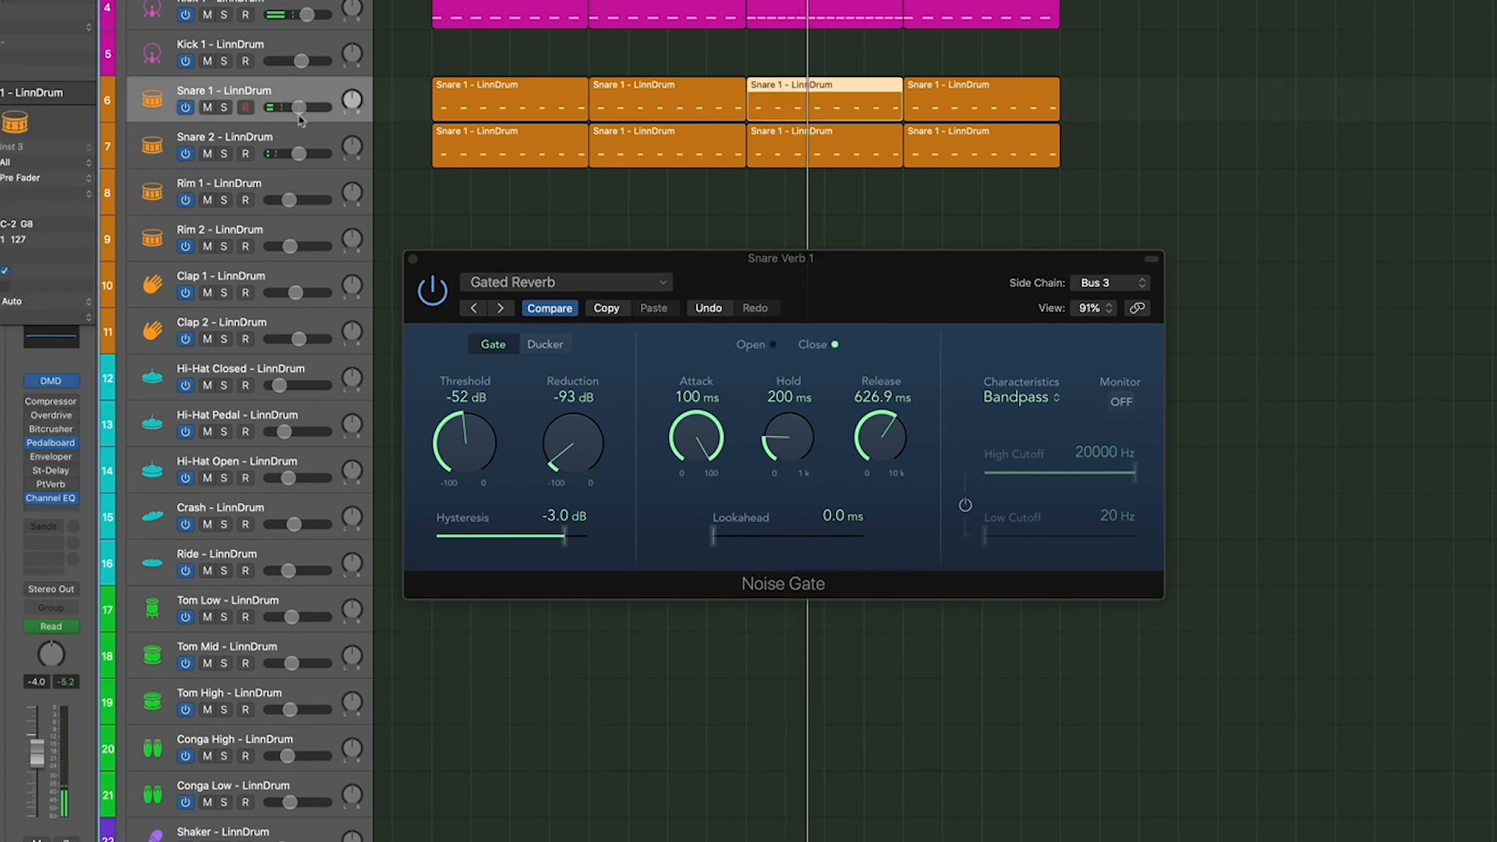
pyautogui.keyDown('shift'); pyautogui.click(298, 143); pyautogui.keyUp('shift')
pyautogui.moveTo(299, 153); pyautogui.dragTo(306, 153)
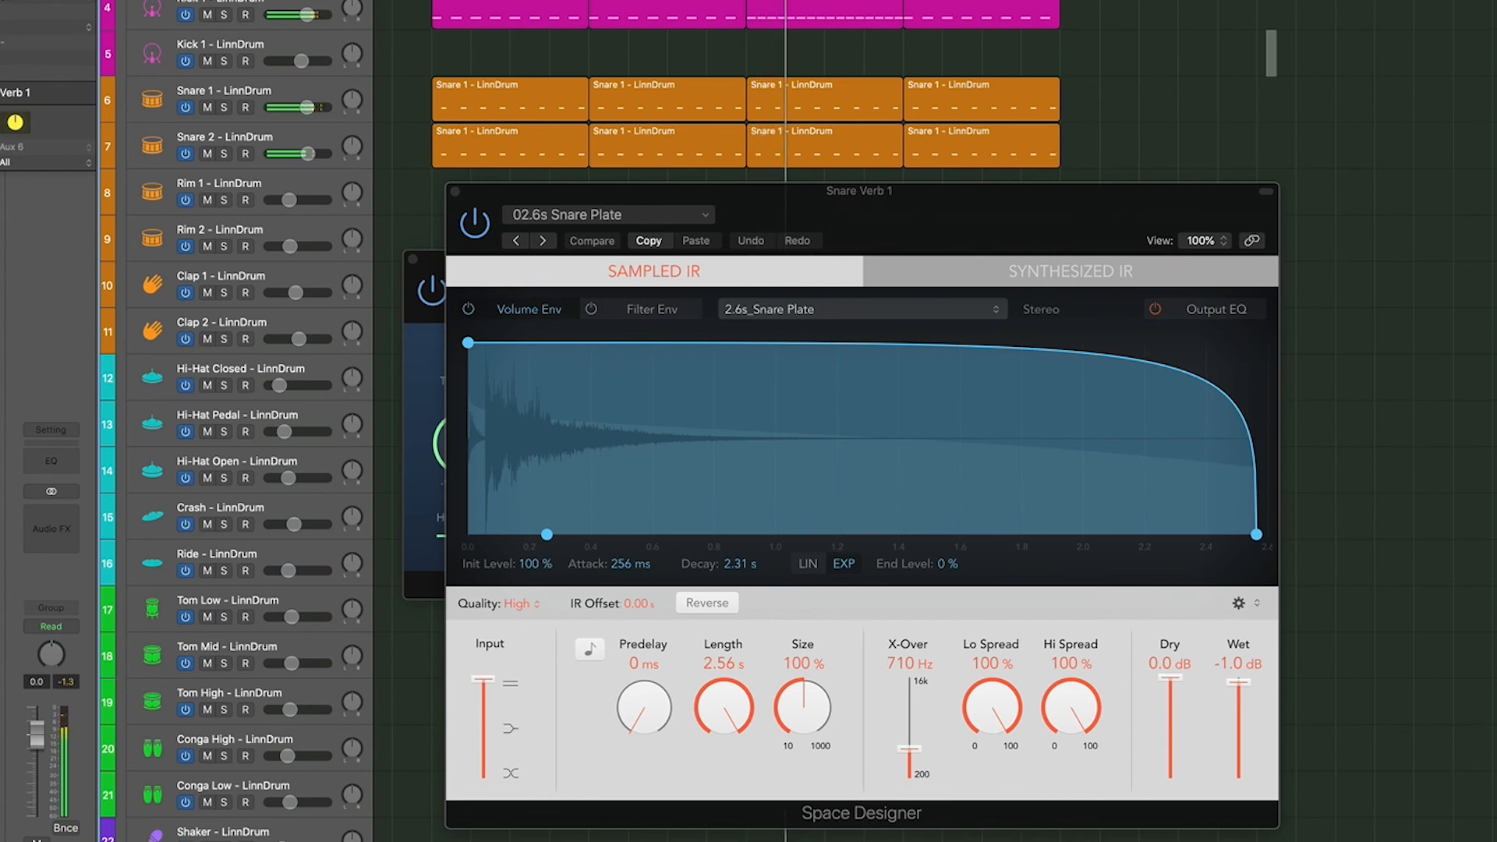
# Close Space Designer and compare the snare reverb with the Noise Gate bypassed and active
pyautogui.click(455, 191)
pyautogui.click(442, 291)
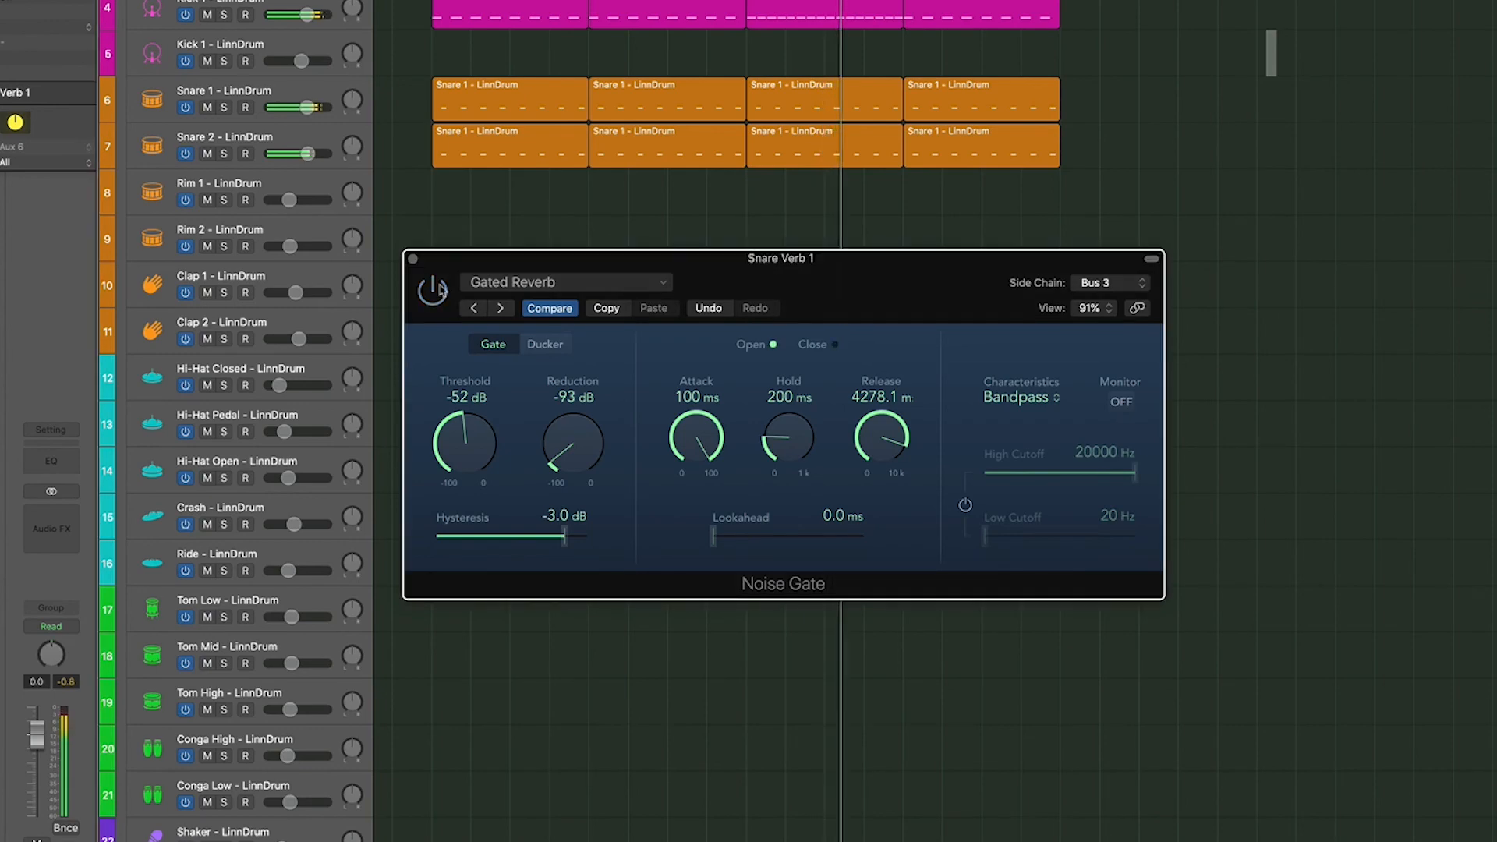
pyautogui.click(433, 290)
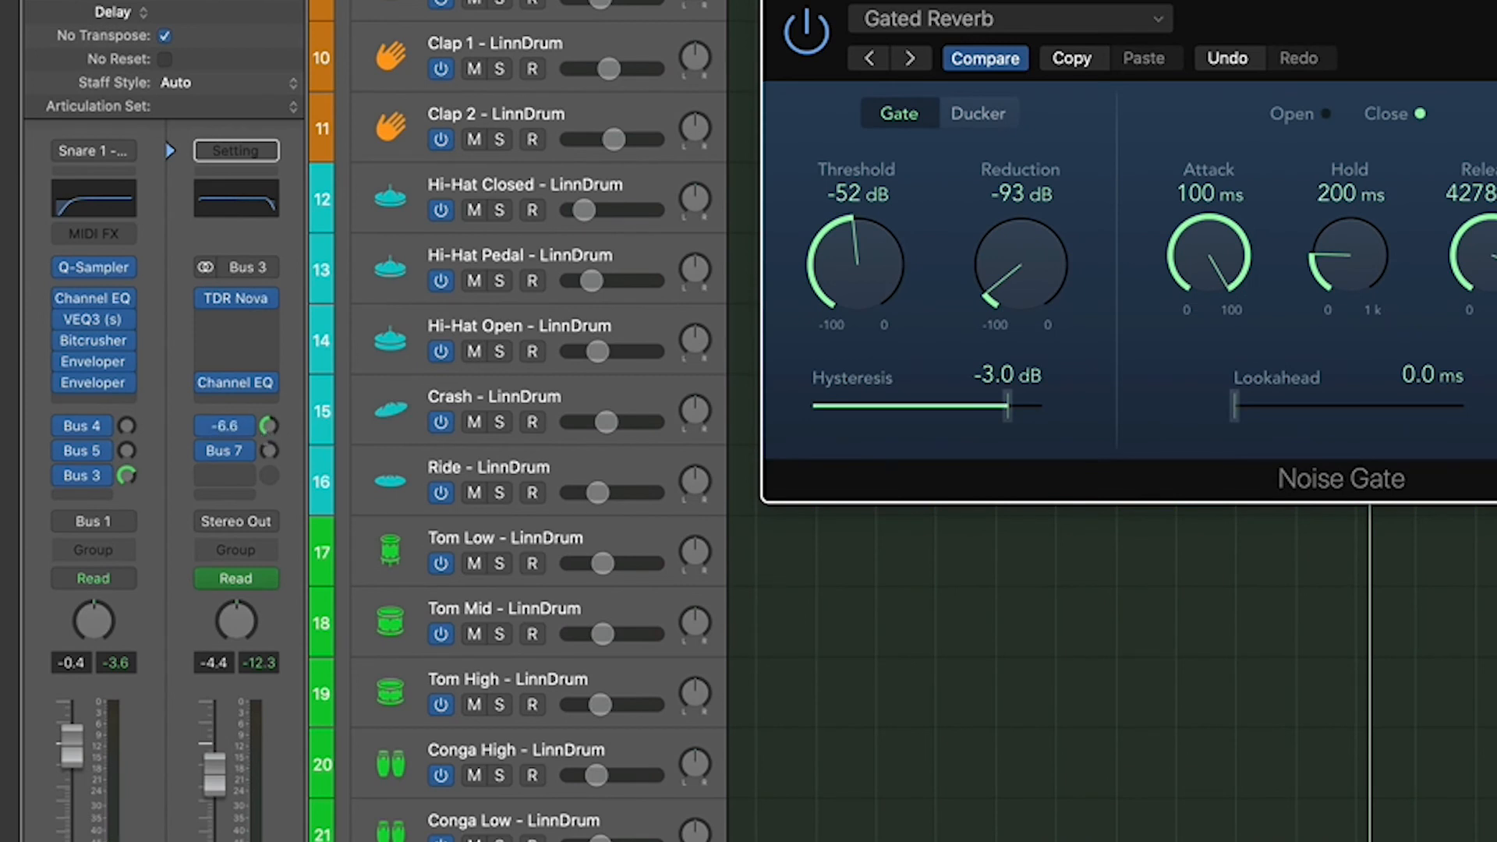
# Raise the snare bus's Bus 6 send to about -2.5 dB
pyautogui.moveTo(267, 441); pyautogui.dragTo(269, 427)
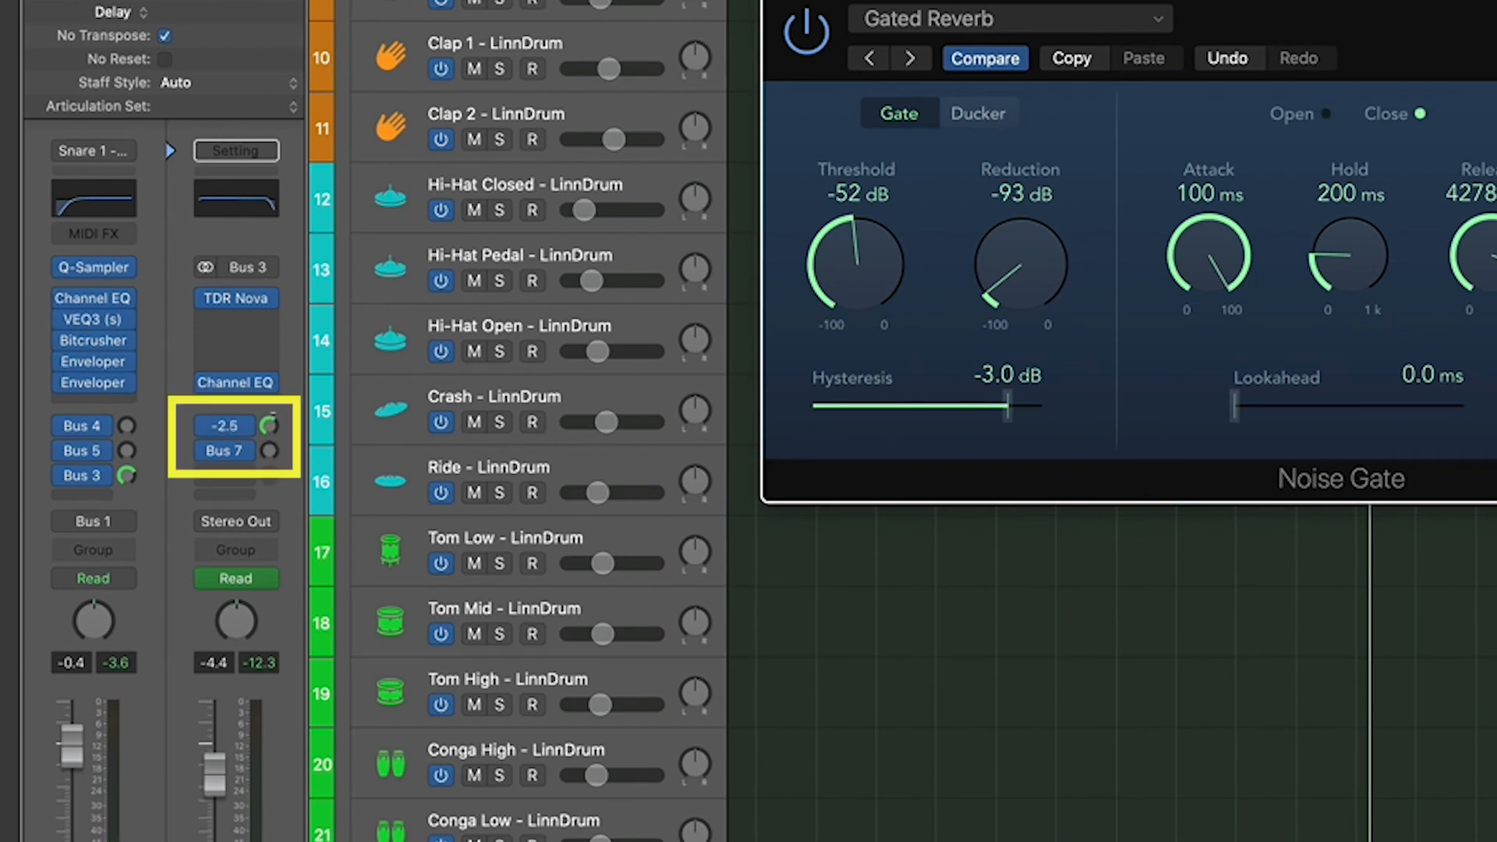
pyautogui.moveTo(269, 427); pyautogui.dragTo(269, 424)
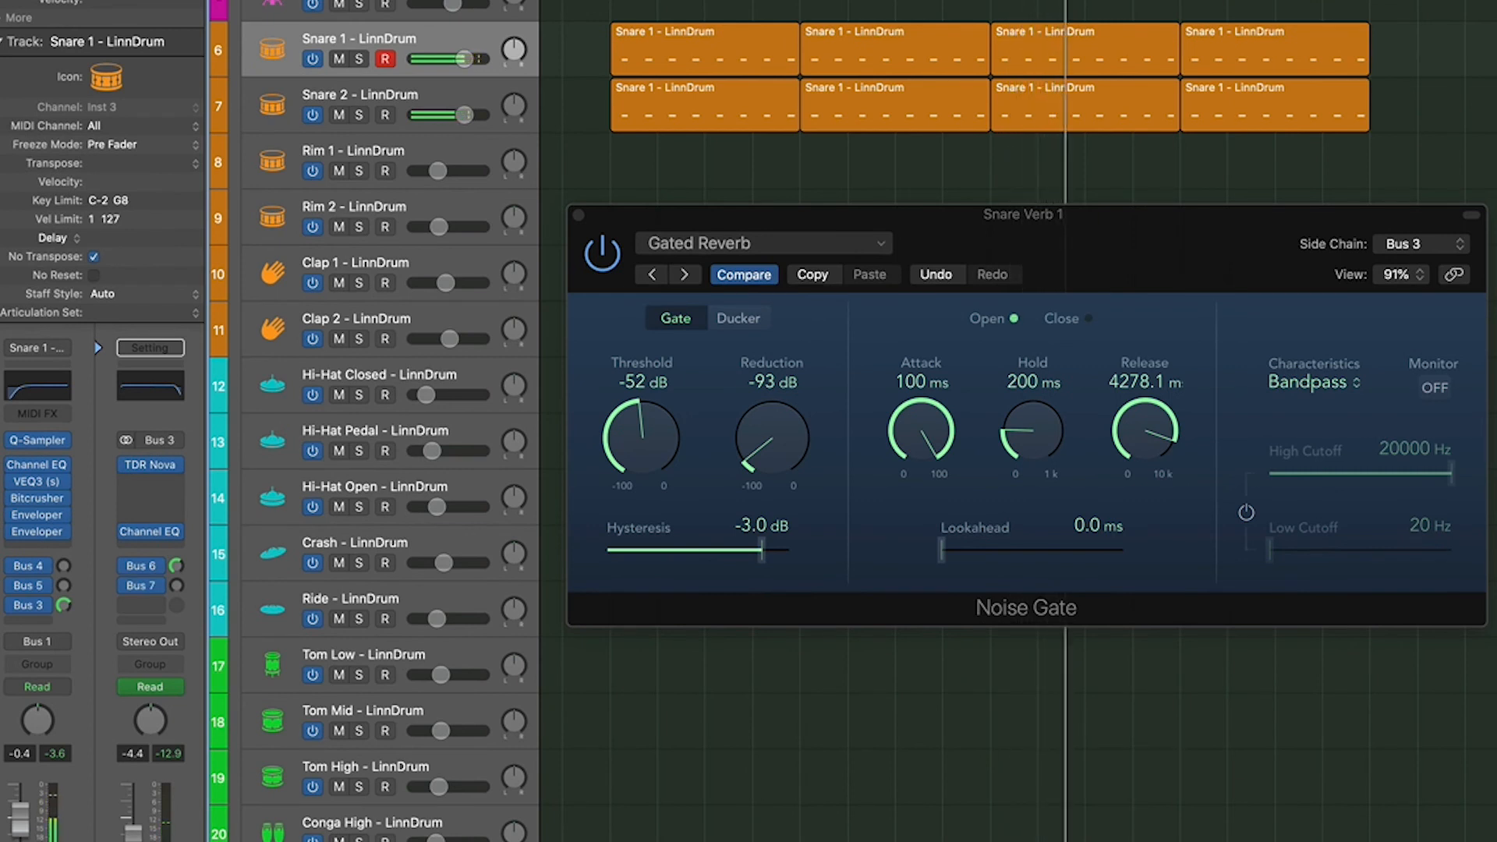
# Show the Kick 1 notes in the Piano Roll and move the Noise Gate window clear of them
pyautogui.press('p')
pyautogui.moveTo(1109, 213); pyautogui.dragTo(1310, 0)
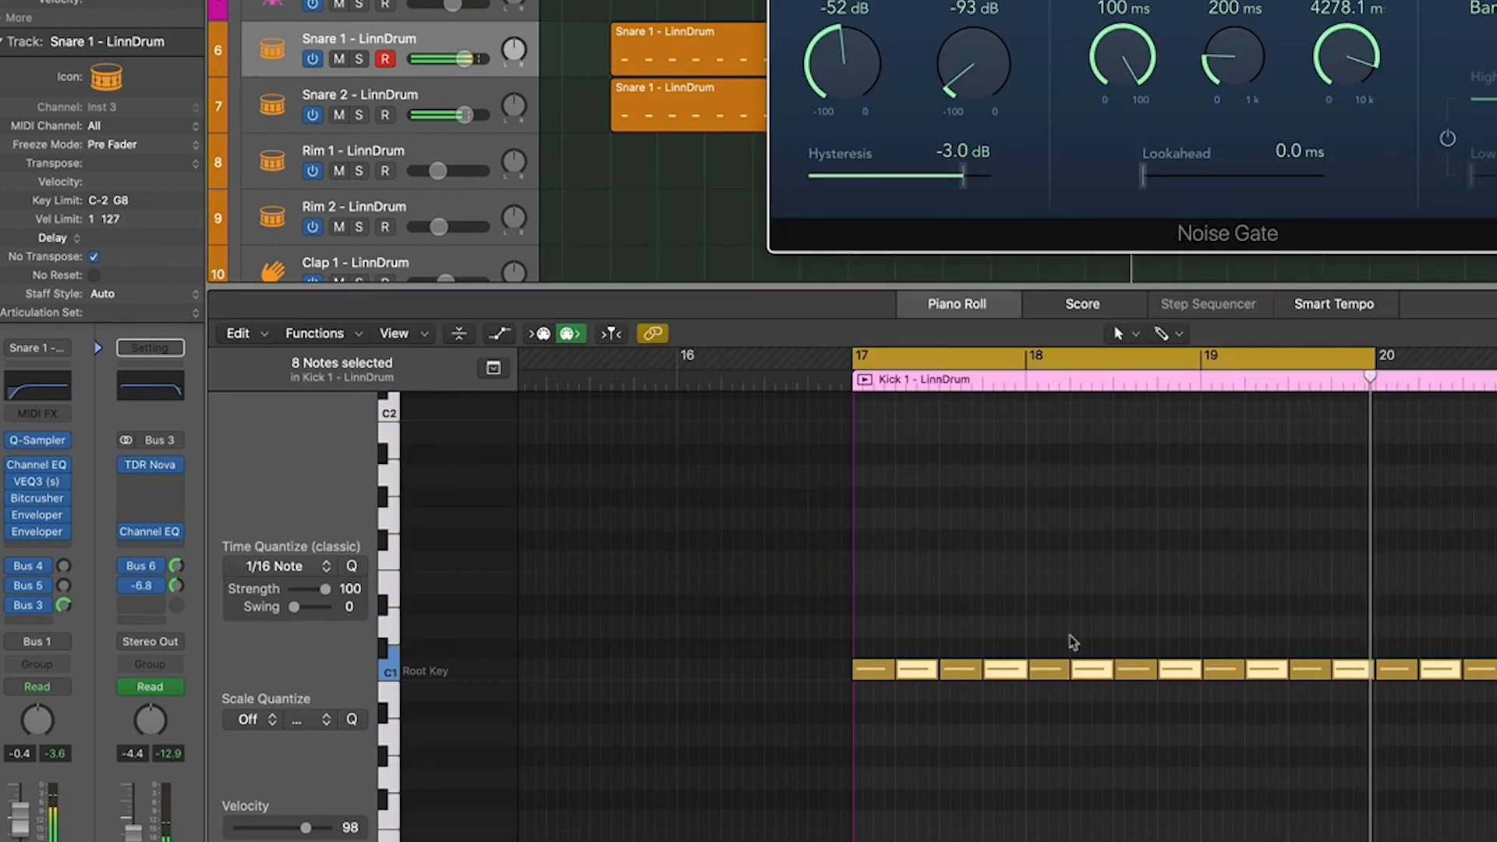